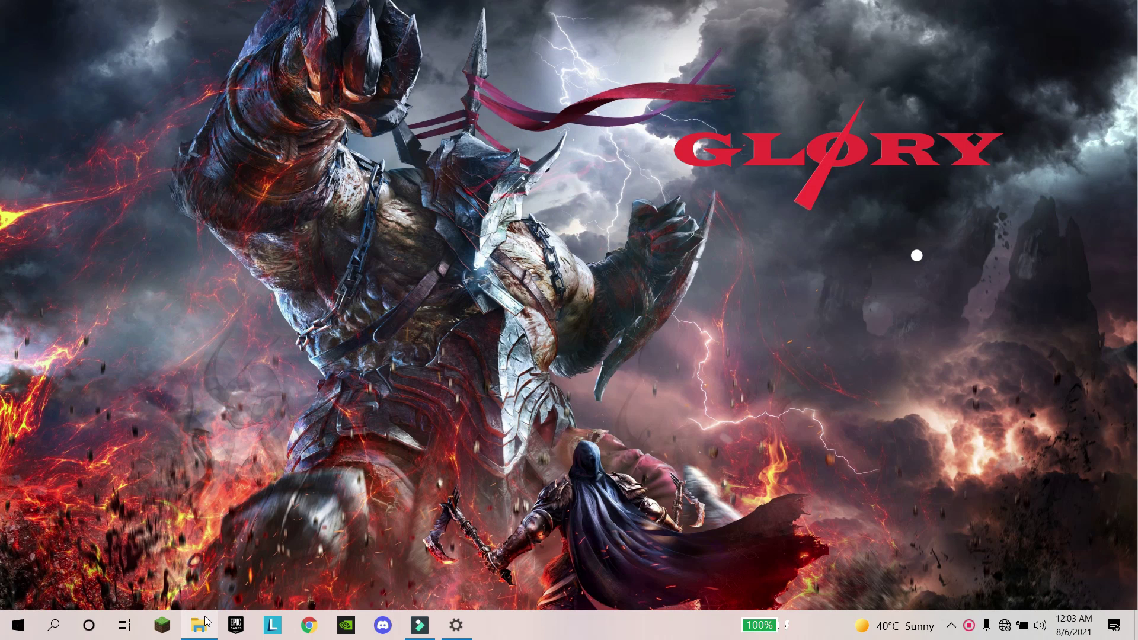
{"action": "mouse_move", "coordinate": [200, 624]}
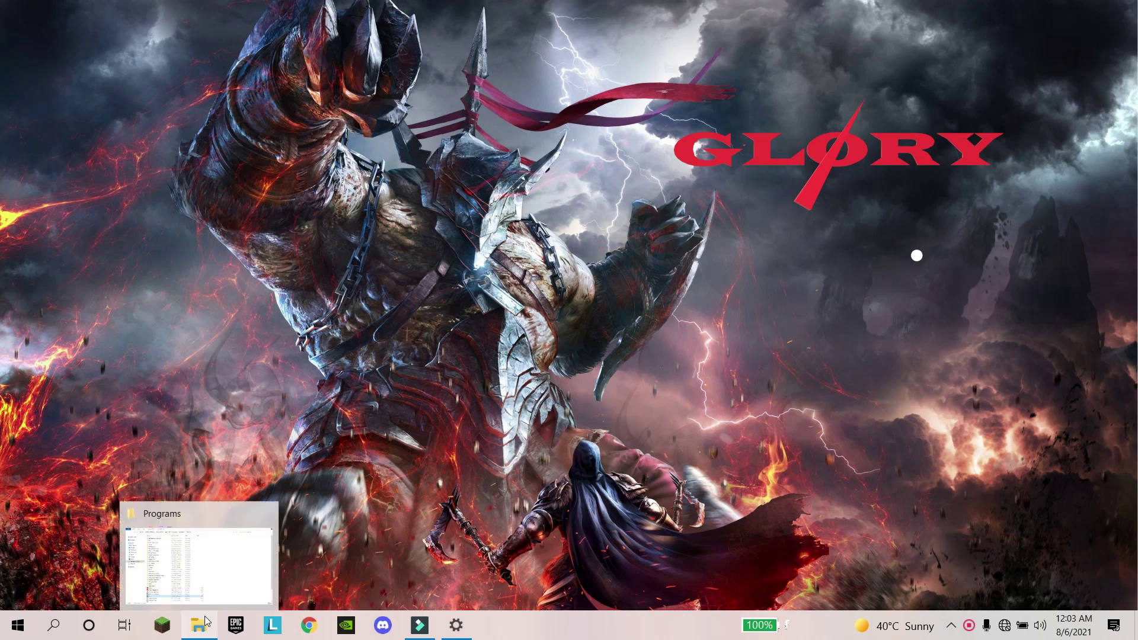
{"action": "left_click", "coordinate": [194, 554]}
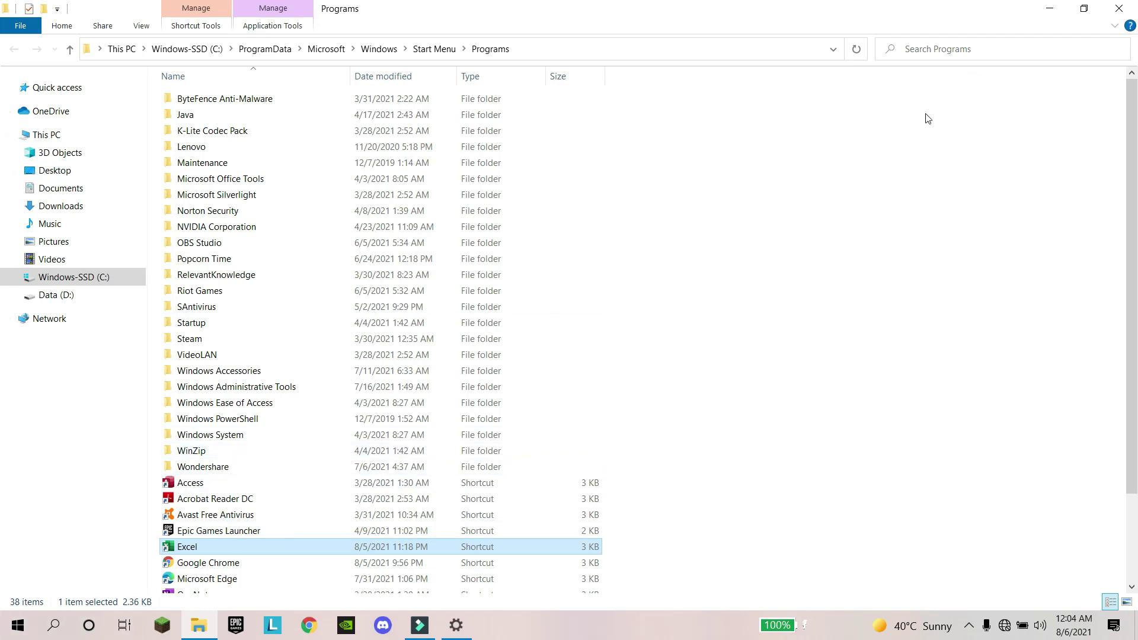
{"action": "left_click", "coordinate": [1119, 9]}
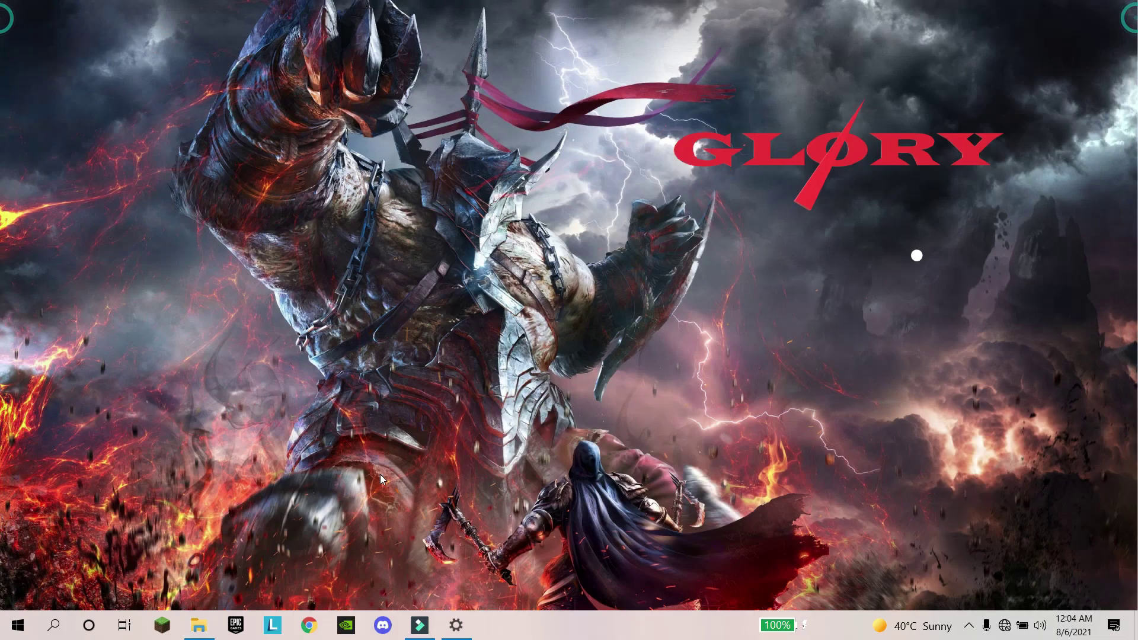
Search Windows for "excel" and open the file location of the Excel app
{"action": "left_click", "coordinate": [51, 629]}
{"action": "type", "text": "e"}
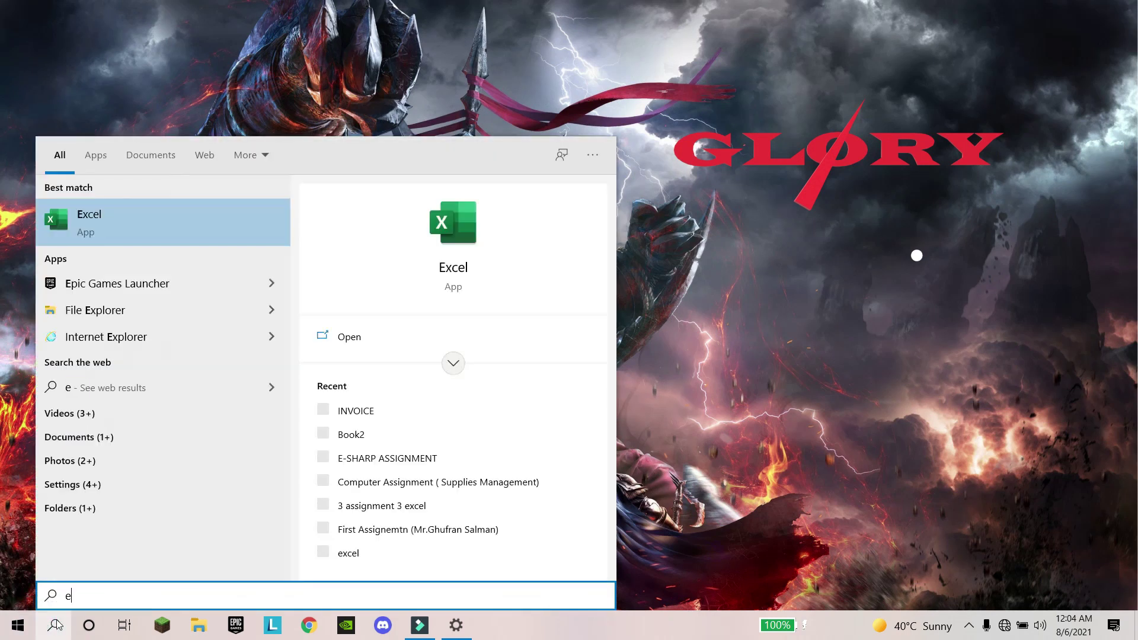
{"action": "type", "text": "xcel"}
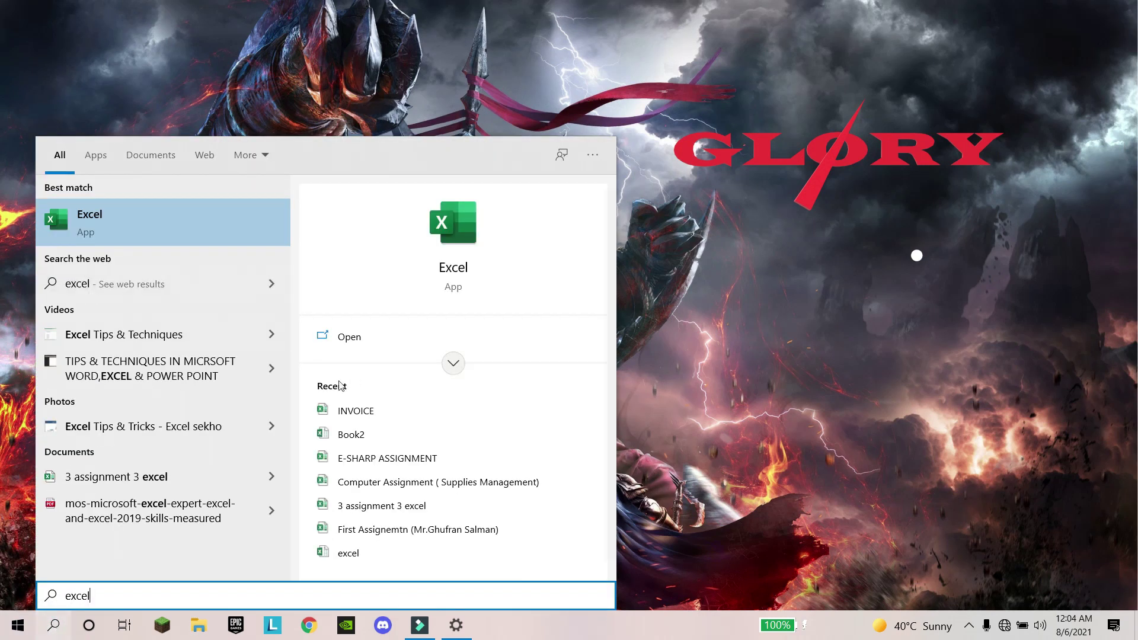
{"action": "right_click", "coordinate": [240, 236]}
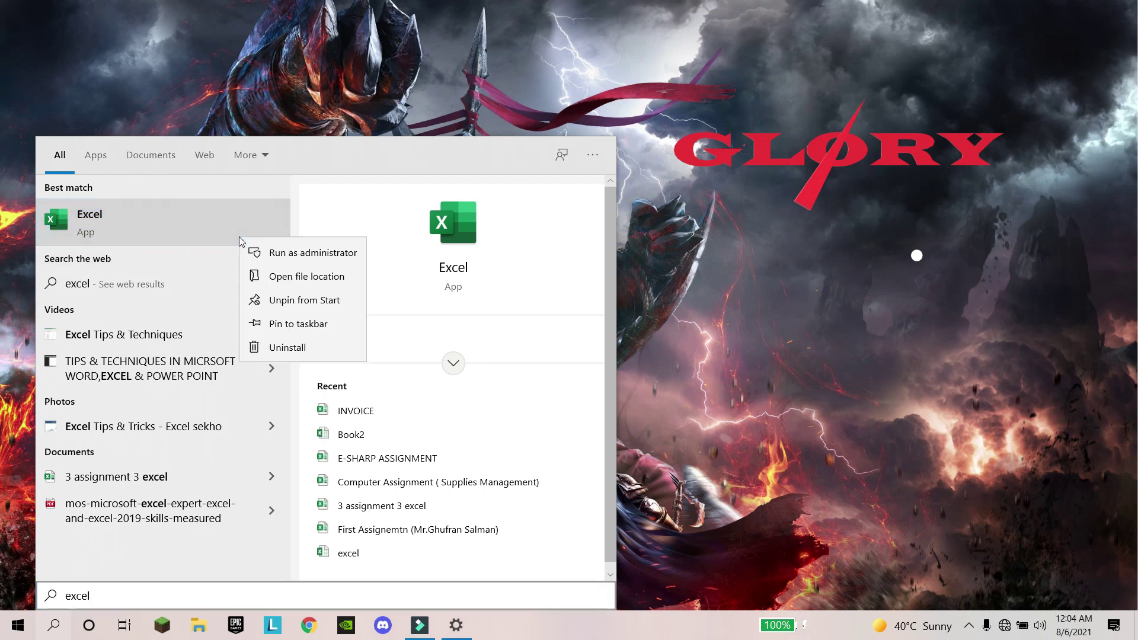
{"action": "left_click", "coordinate": [300, 276]}
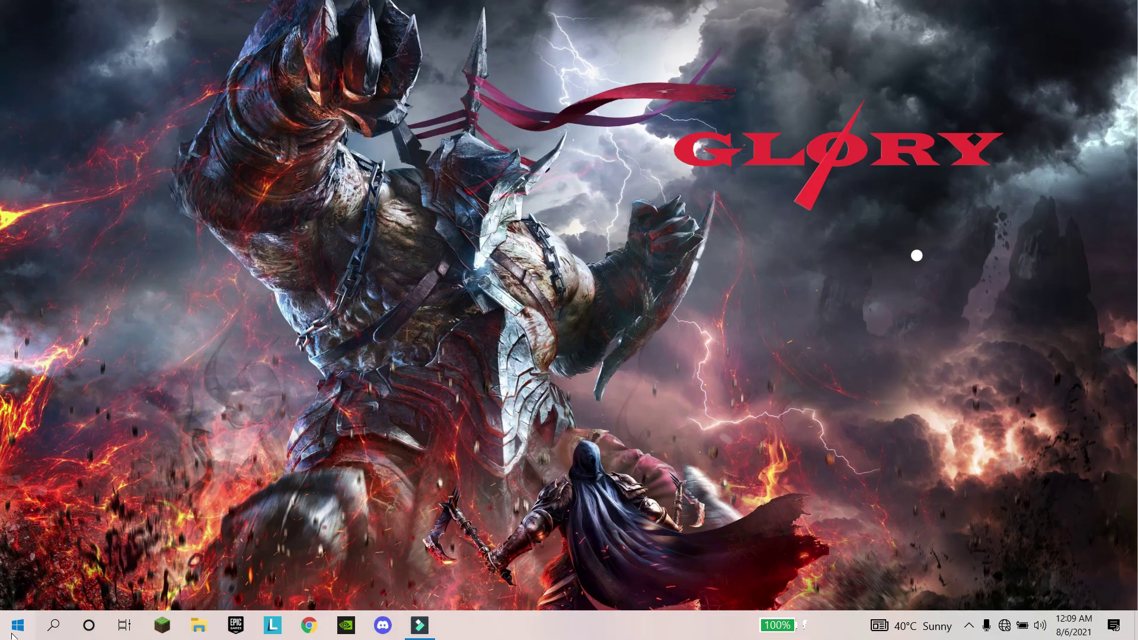
Search Windows for "excel", open the folder holding the Excel shortcut and maximize the Programs window
{"action": "key", "text": "super"}
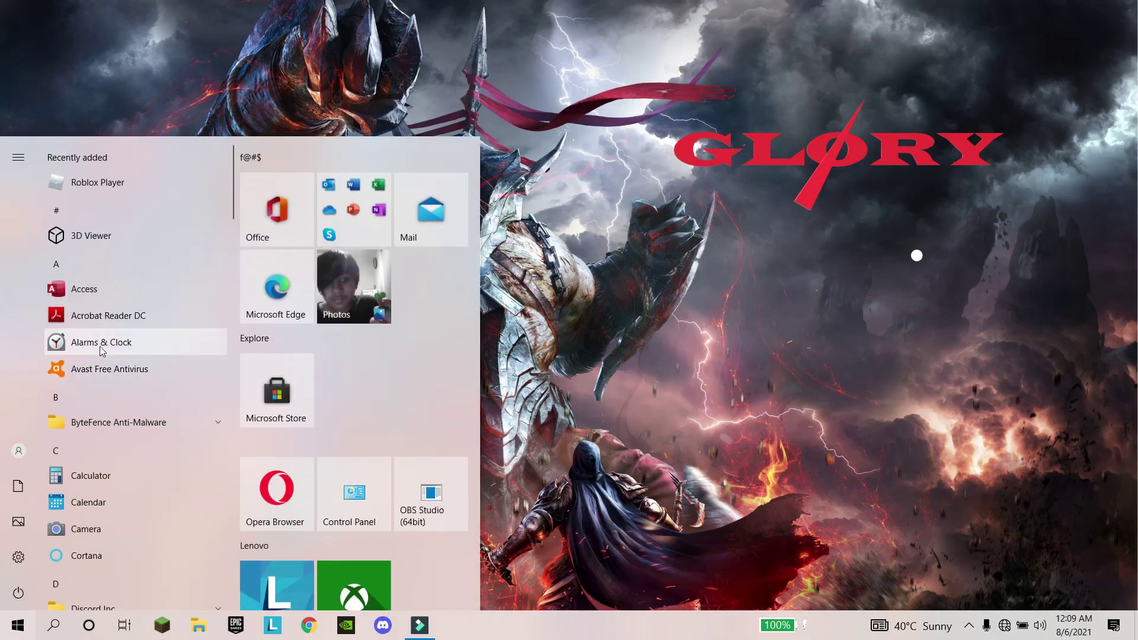
{"action": "type", "text": "excel"}
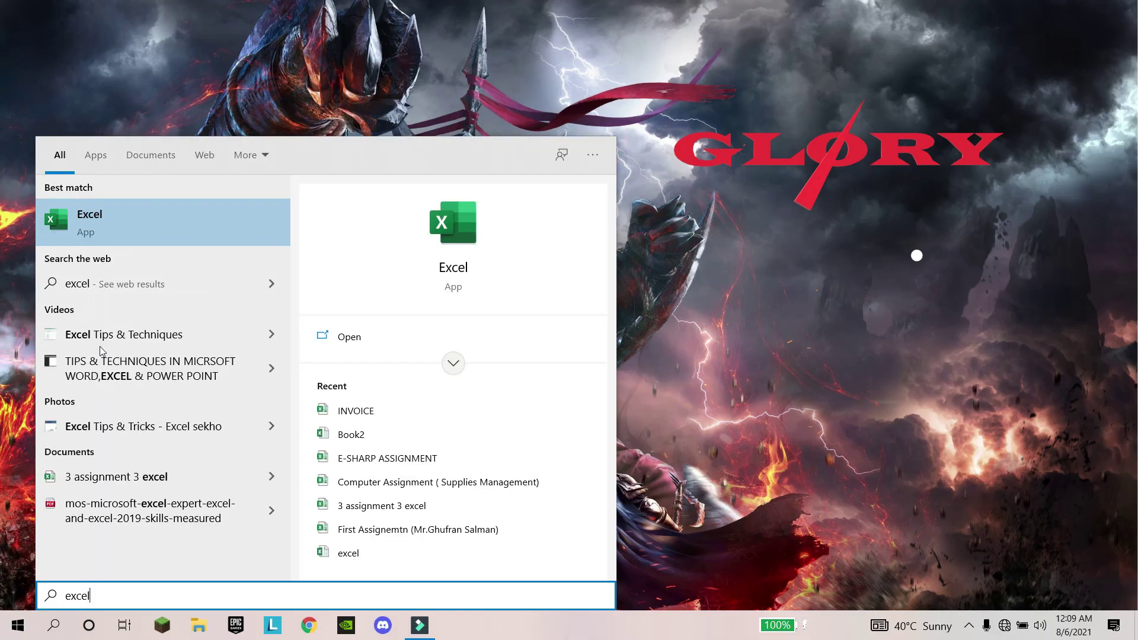
{"action": "right_click", "coordinate": [137, 229]}
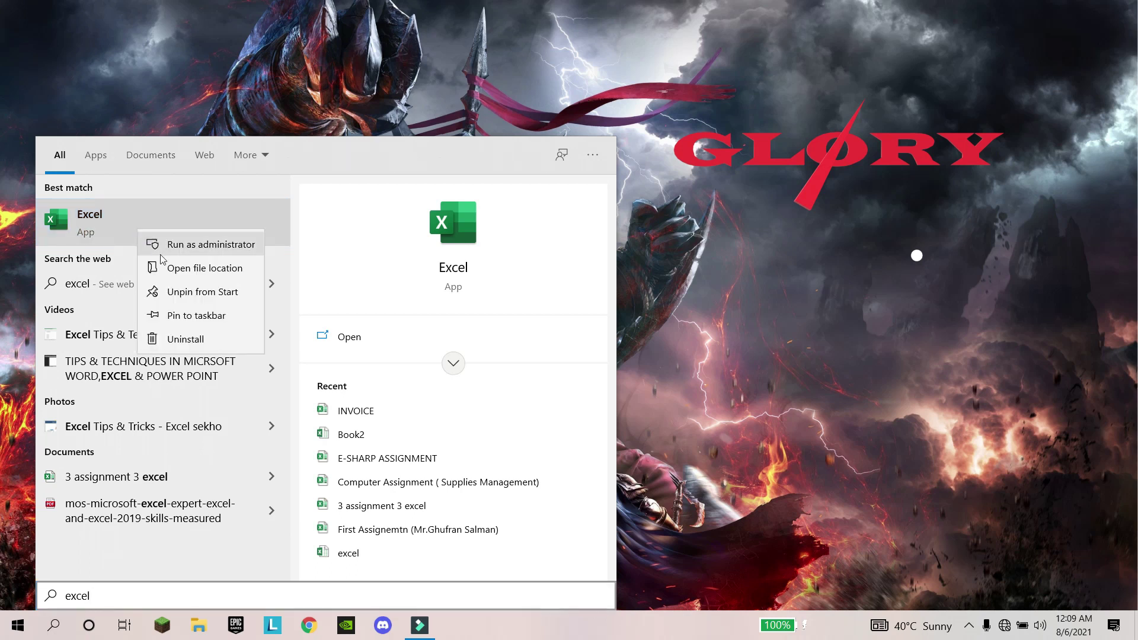
{"action": "left_click", "coordinate": [153, 244]}
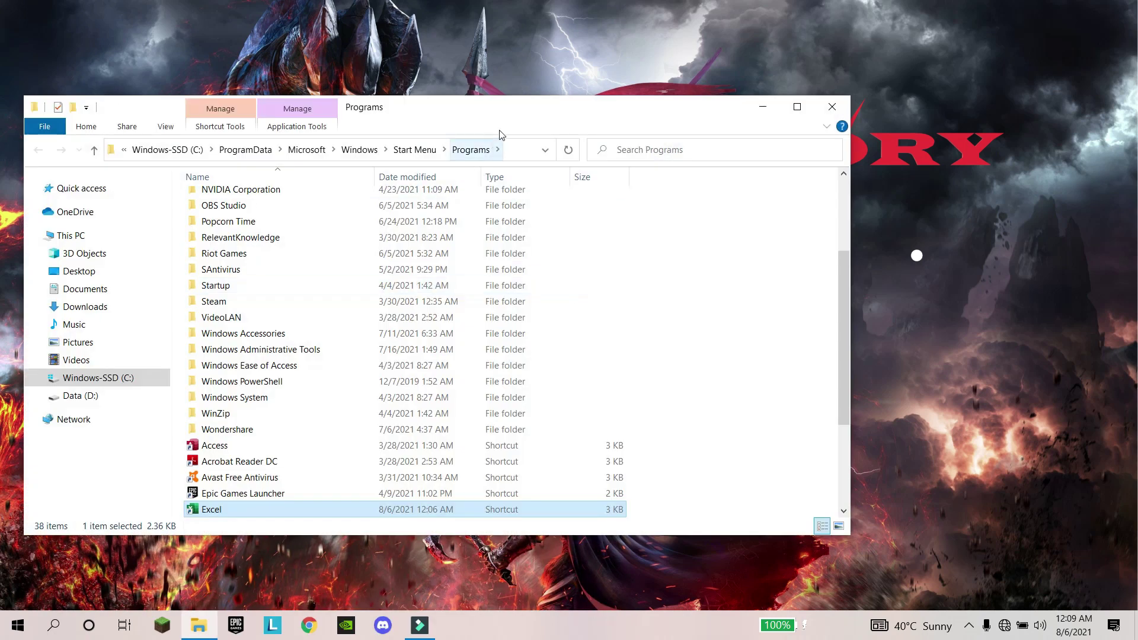
{"action": "double_click", "coordinate": [501, 105]}
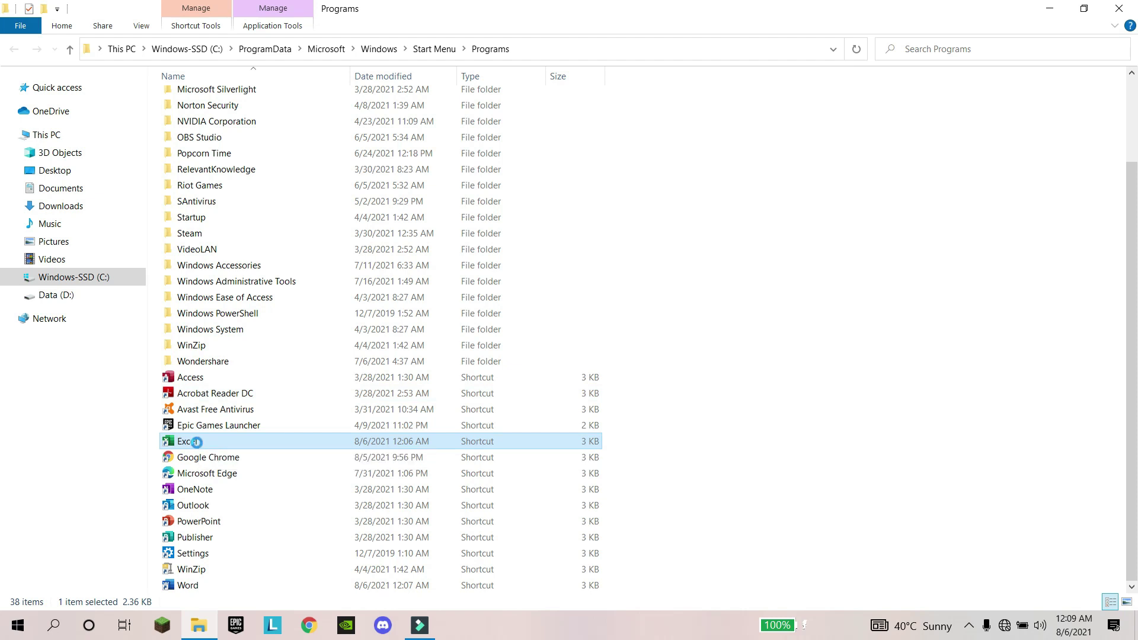
Assign Ctrl + Alt + Up as the shortcut key in the Excel shortcut's properties and save the change
{"action": "right_click", "coordinate": [197, 444]}
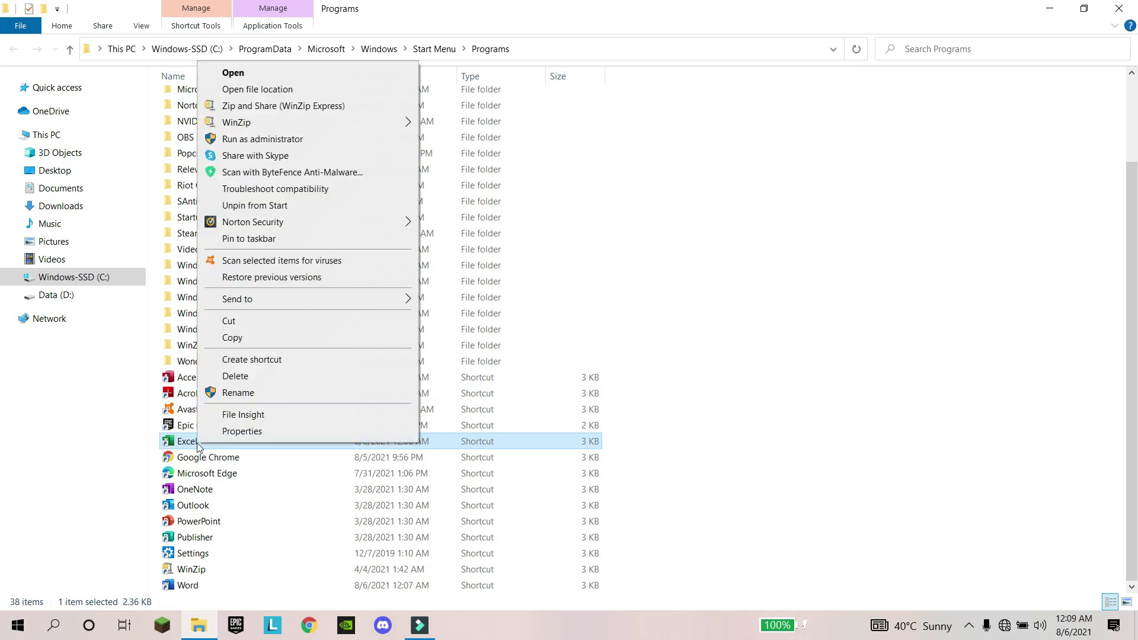
{"action": "left_click", "coordinate": [233, 434]}
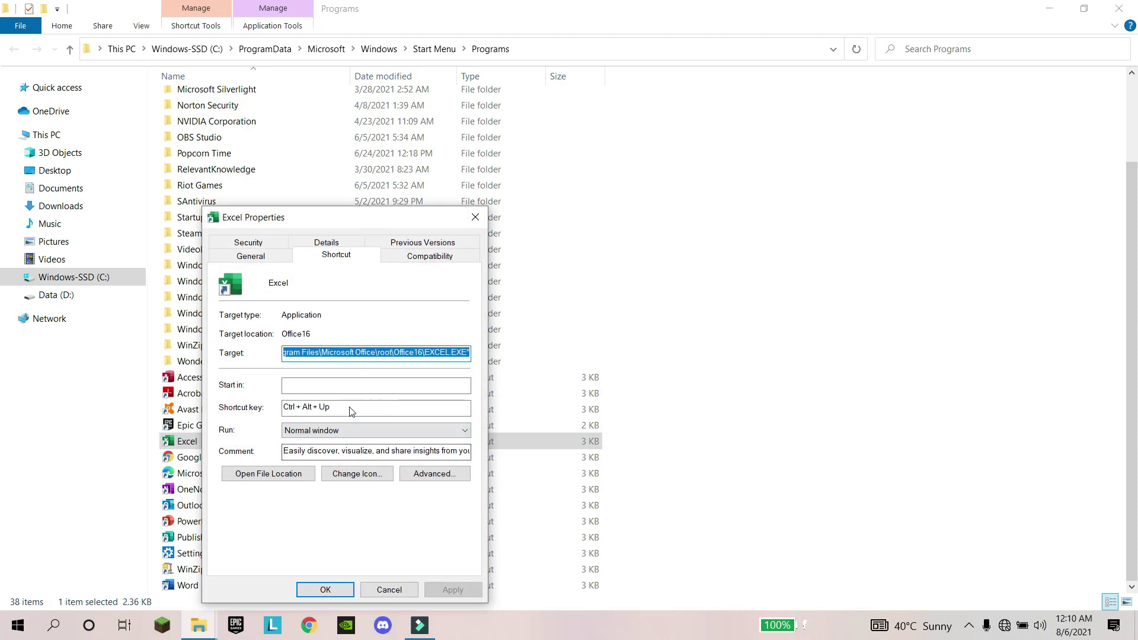
{"action": "left_click", "coordinate": [350, 409]}
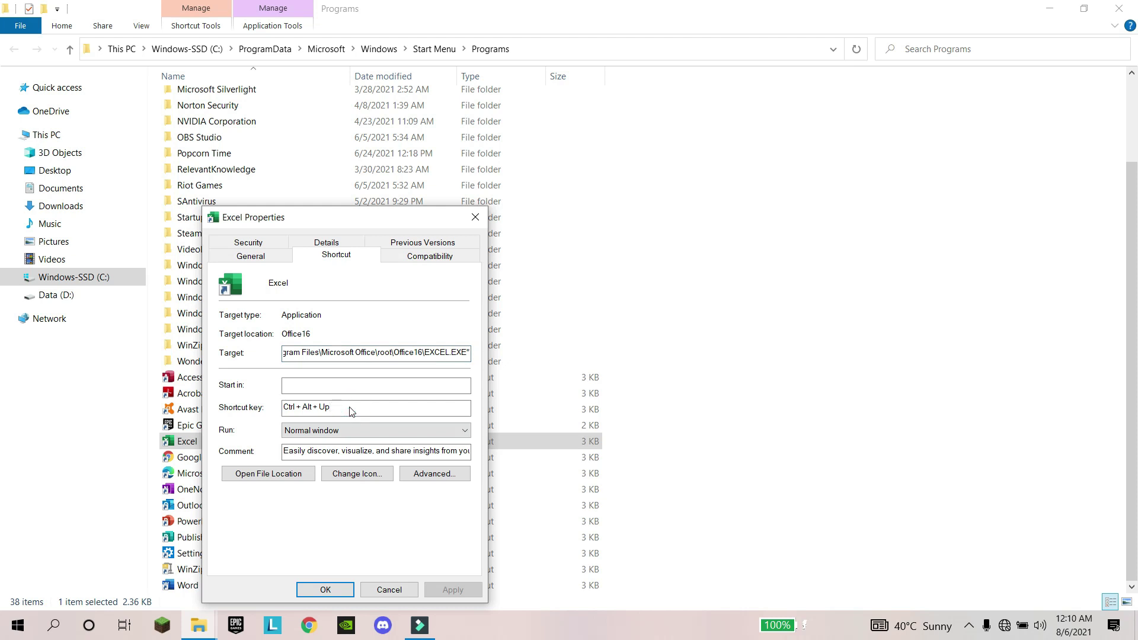
{"action": "key", "text": "ctrl+alt+Left"}
{"action": "key", "text": "ctrl+alt+Down"}
{"action": "key", "text": "ctrl+alt+Up"}
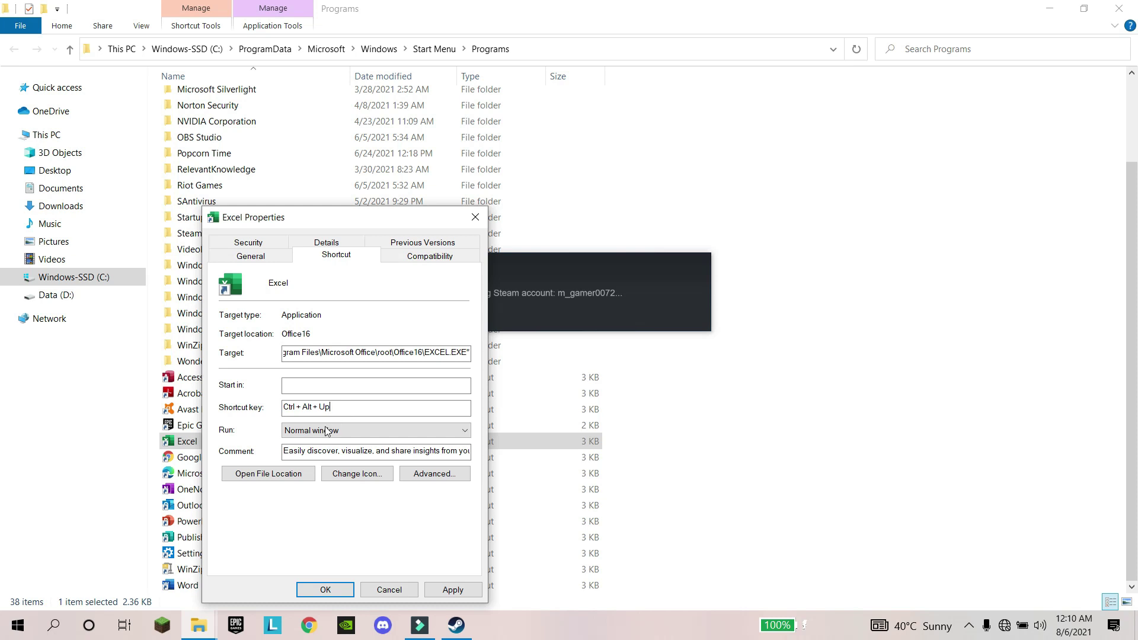
{"action": "left_click", "coordinate": [462, 591]}
{"action": "left_click", "coordinate": [374, 440]}
{"action": "left_click", "coordinate": [336, 591]}
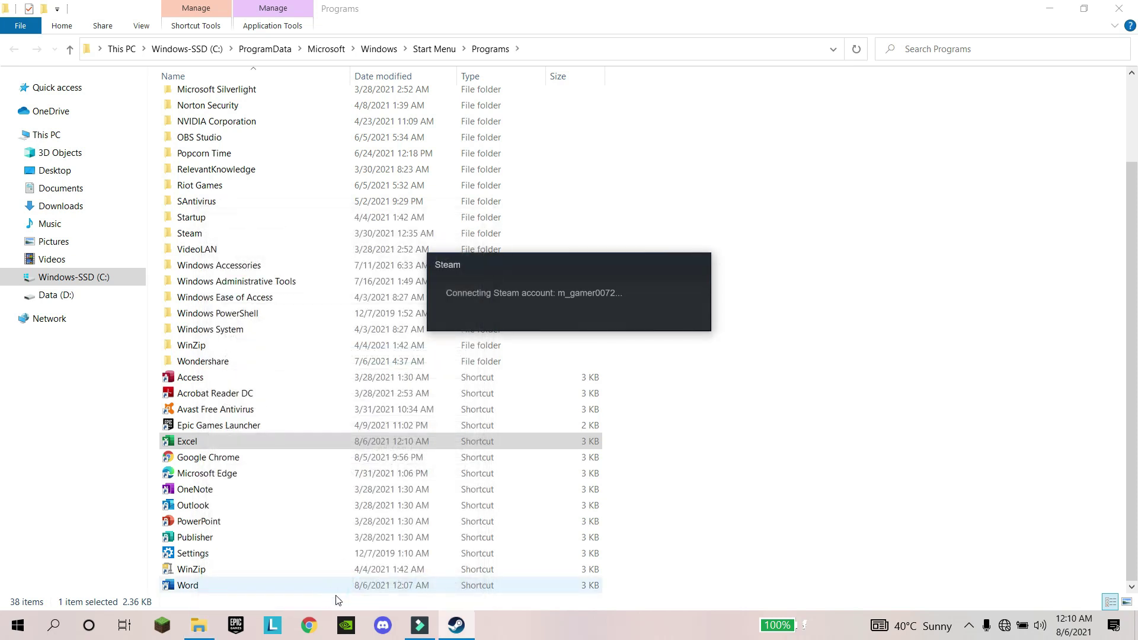
Dismiss the Steam Connection Error dialog and minimize the Programs window
{"action": "mouse_move", "coordinate": [436, 632]}
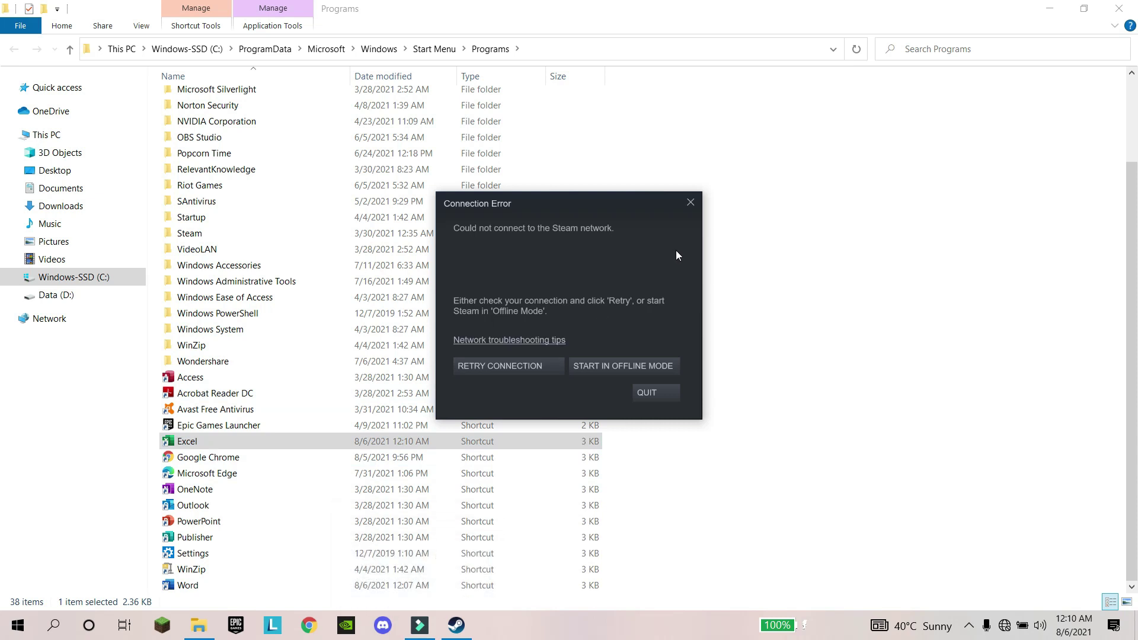
{"action": "left_click", "coordinate": [691, 203]}
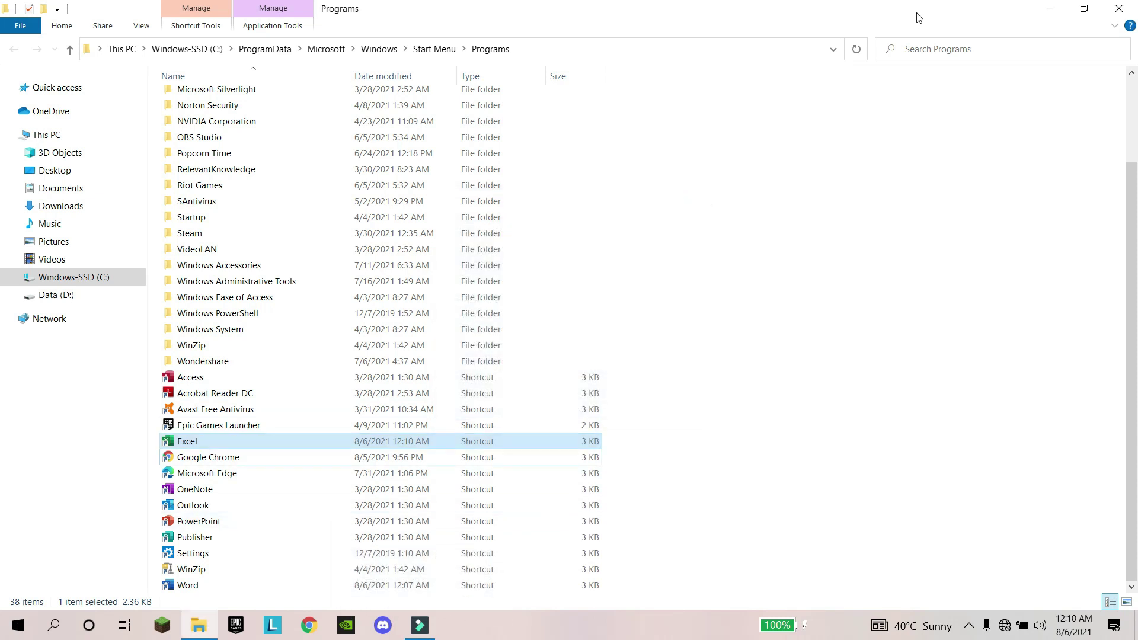
{"action": "key", "text": "ctrl+Down"}
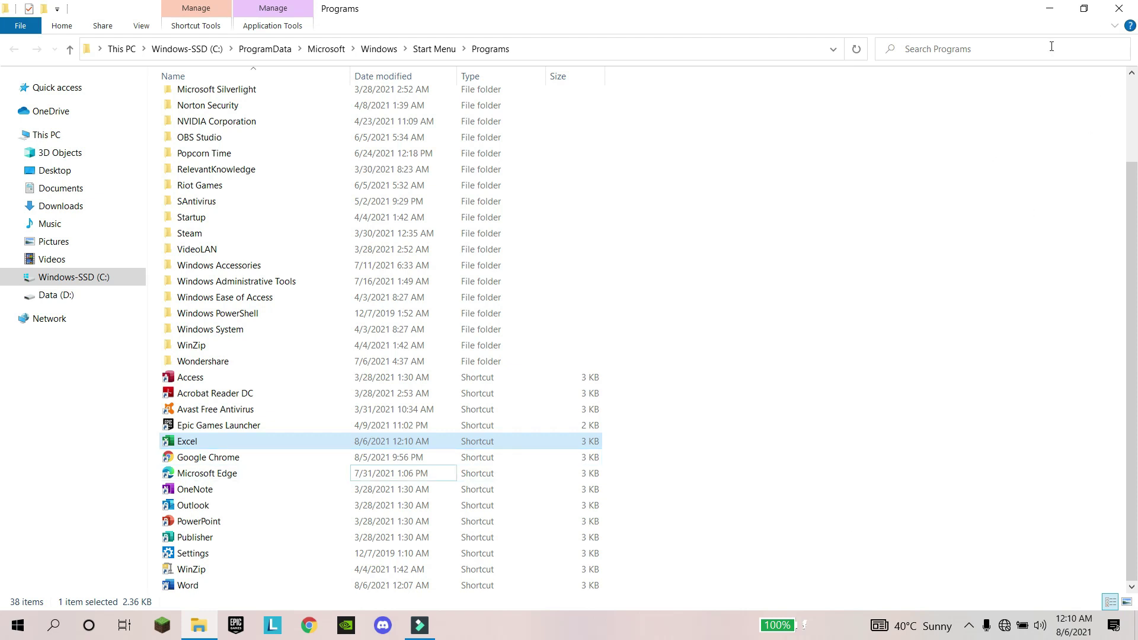
{"action": "left_click", "coordinate": [1050, 10]}
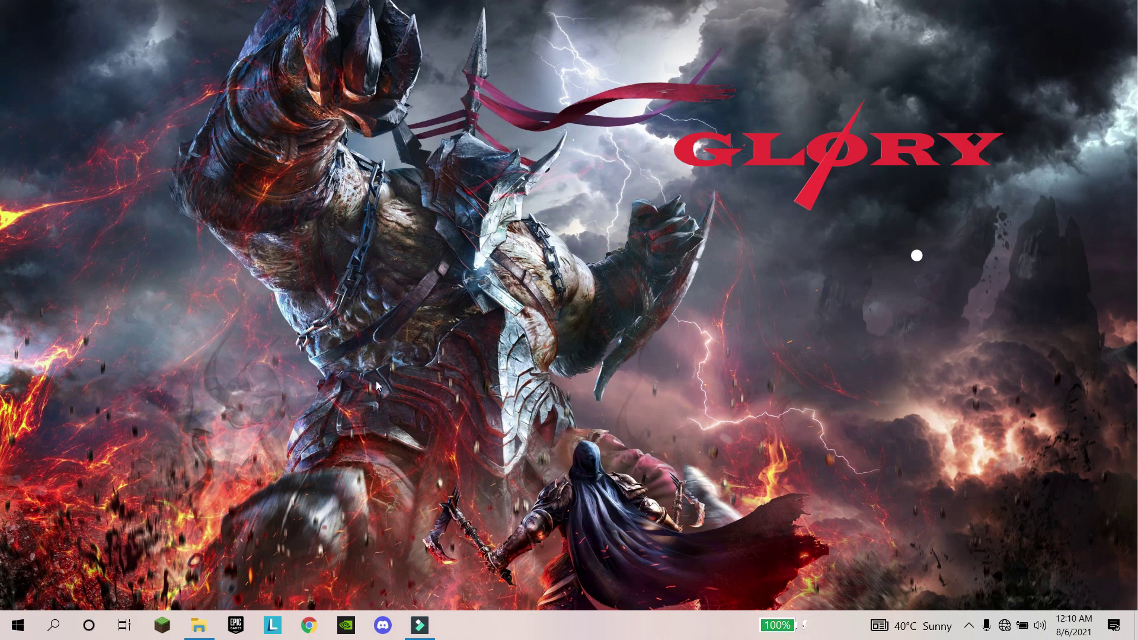
{"action": "mouse_move", "coordinate": [200, 632]}
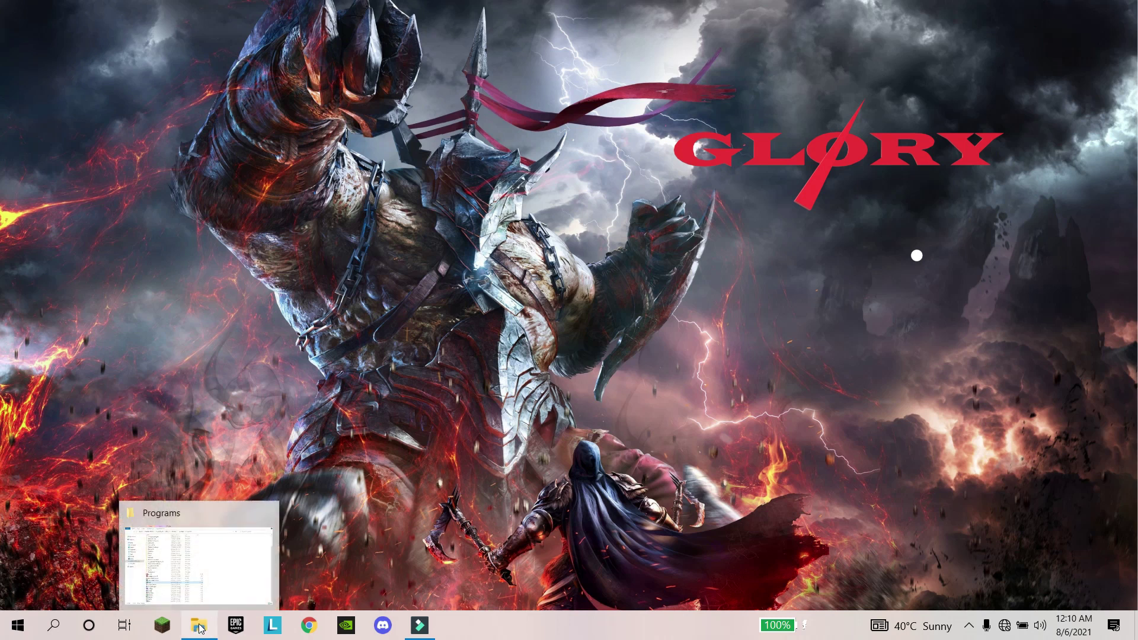
{"action": "left_click", "coordinate": [226, 590]}
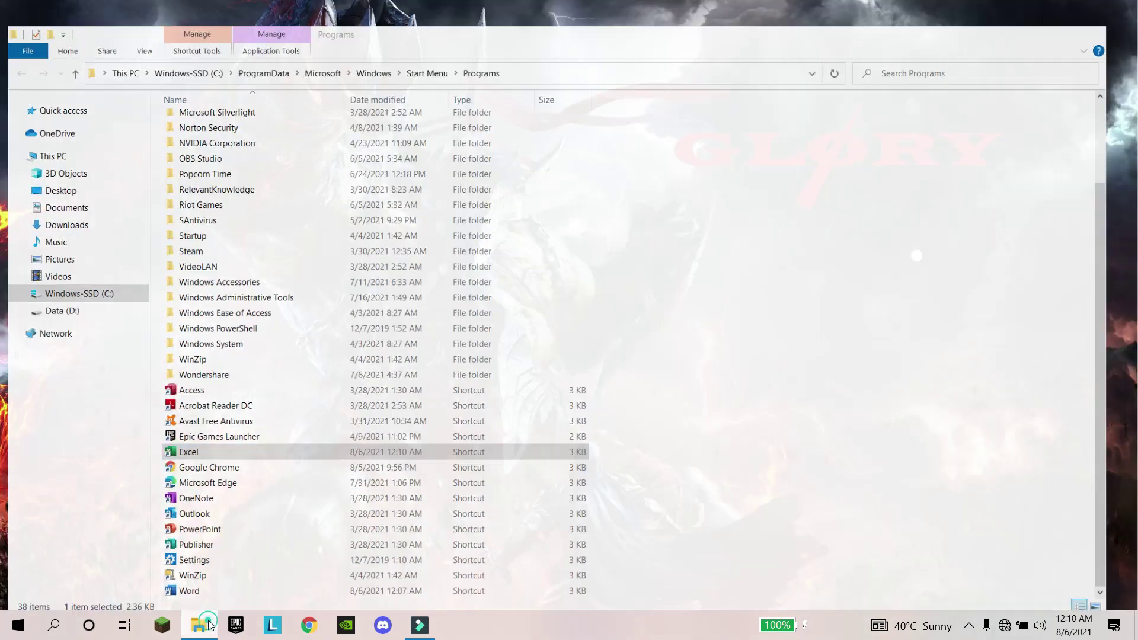
{"action": "left_click", "coordinate": [207, 623]}
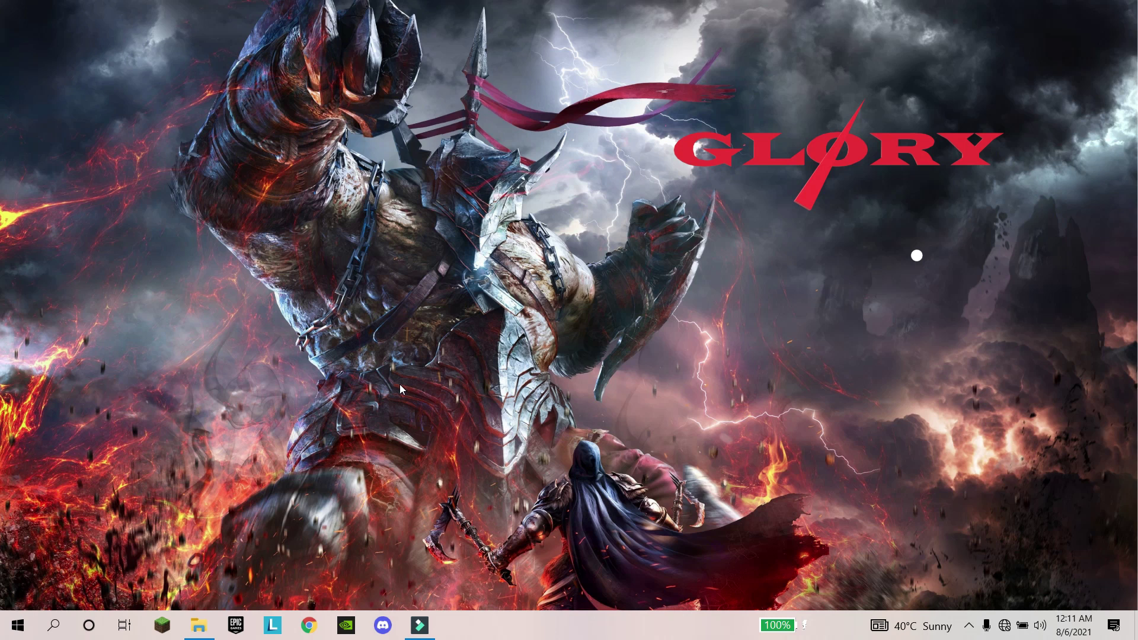
Bring up the Shut Down Windows dialog from the desktop, review the available power actions and cancel it
{"action": "key", "text": "alt+F4"}
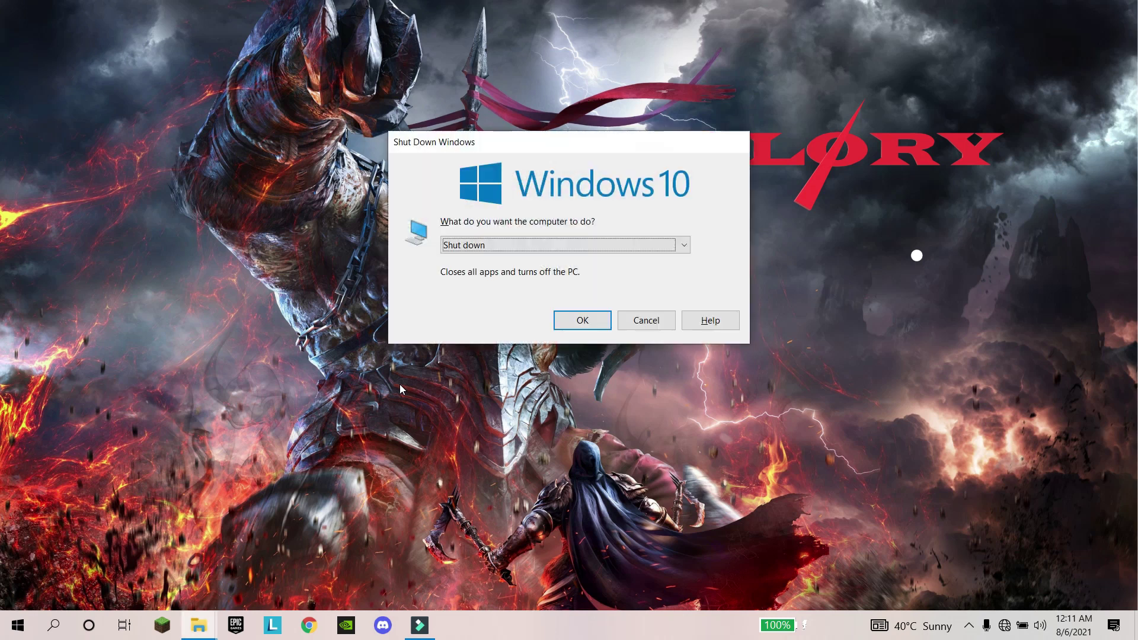
{"action": "left_click", "coordinate": [583, 246]}
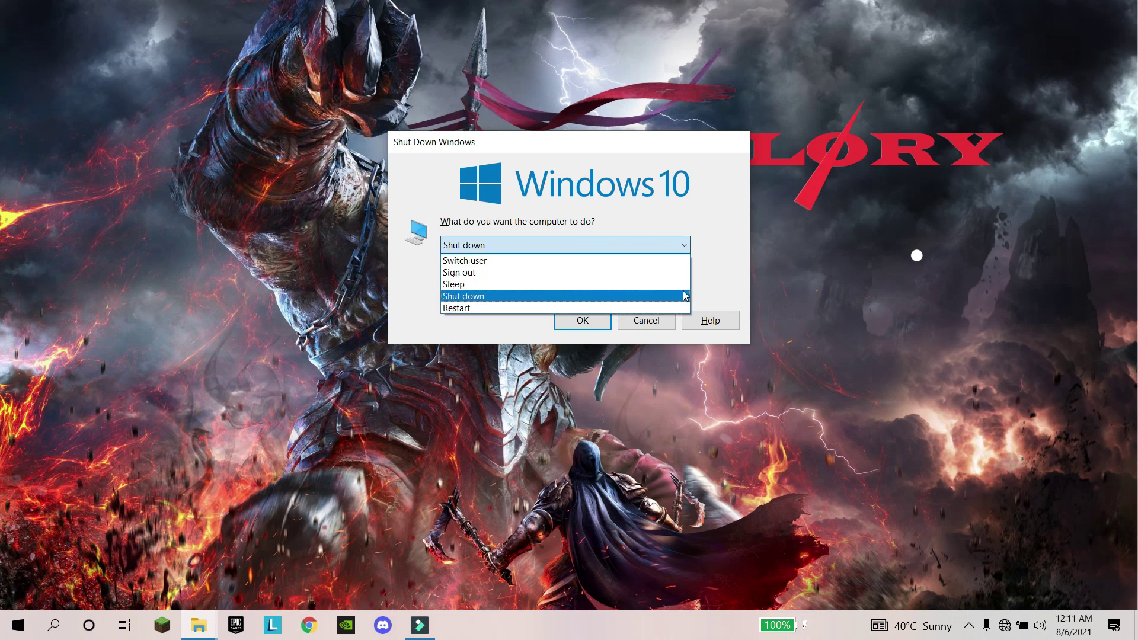
{"action": "key", "text": "Escape"}
{"action": "key", "text": "Escape"}
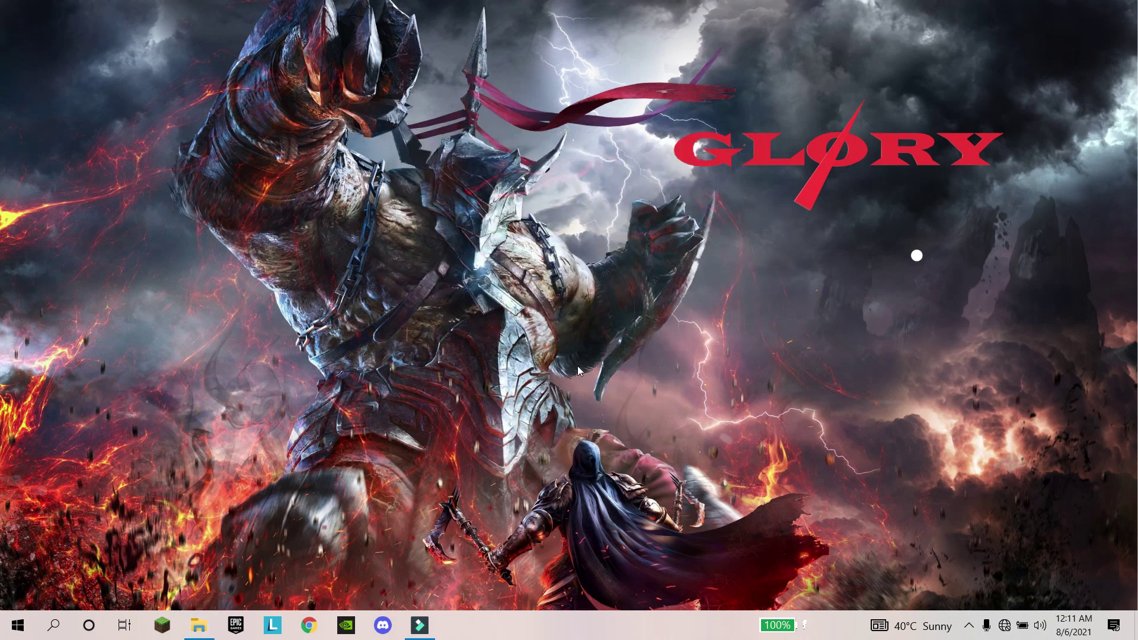
{"action": "key", "text": "alt+F4"}
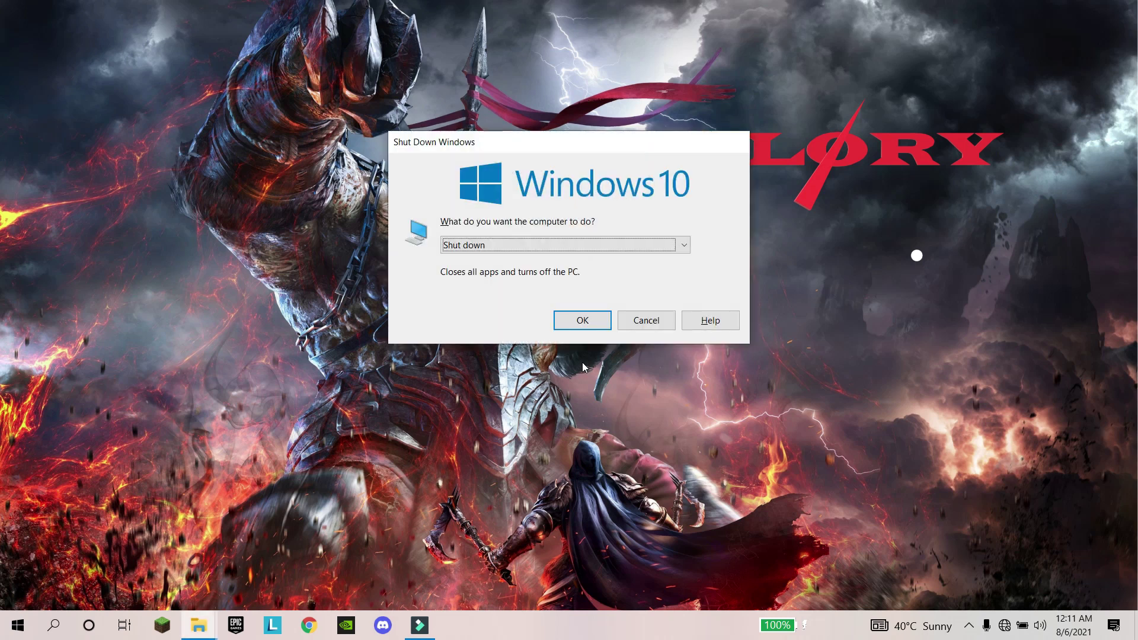
{"action": "key", "text": "Escape"}
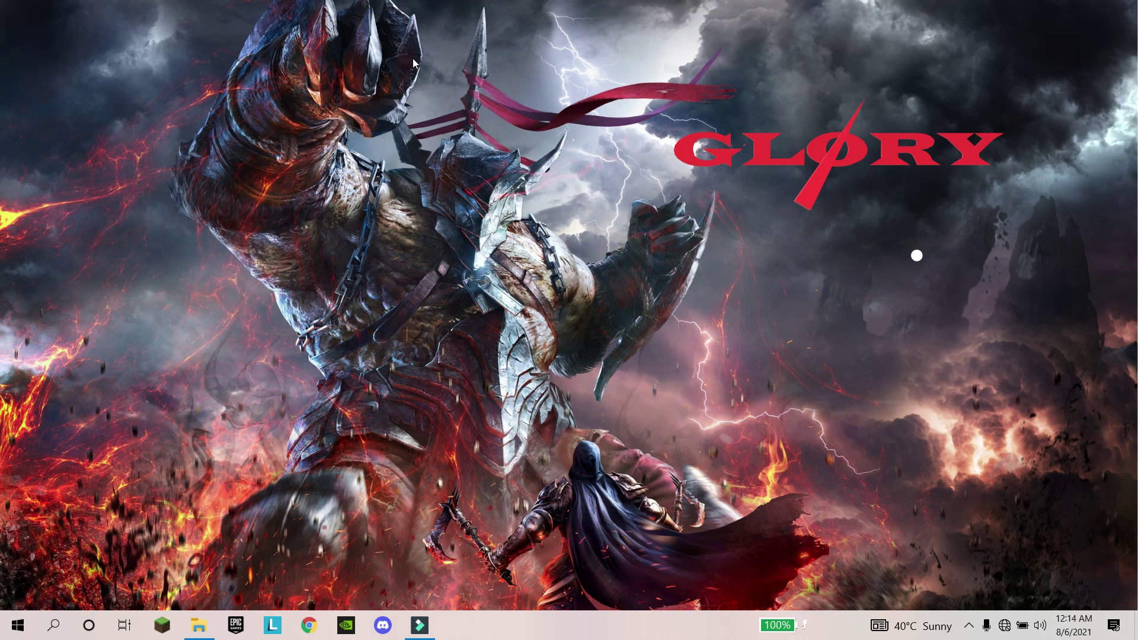
Launch Command Prompt by searching for "cmd" and maximize its window
{"action": "key", "text": "super"}
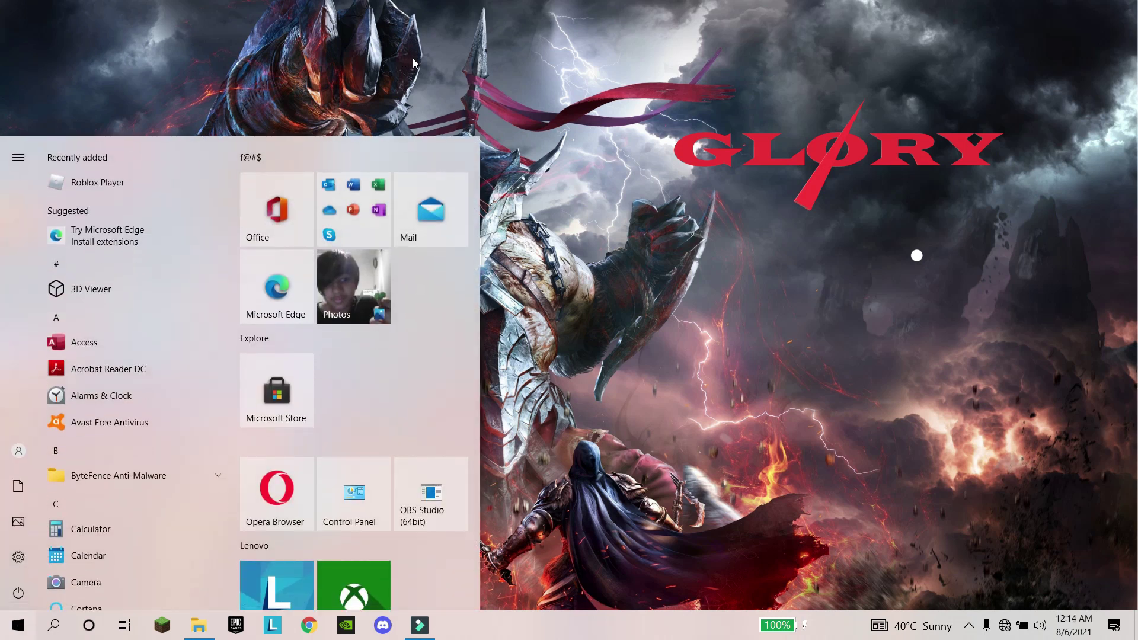
{"action": "type", "text": "cmd"}
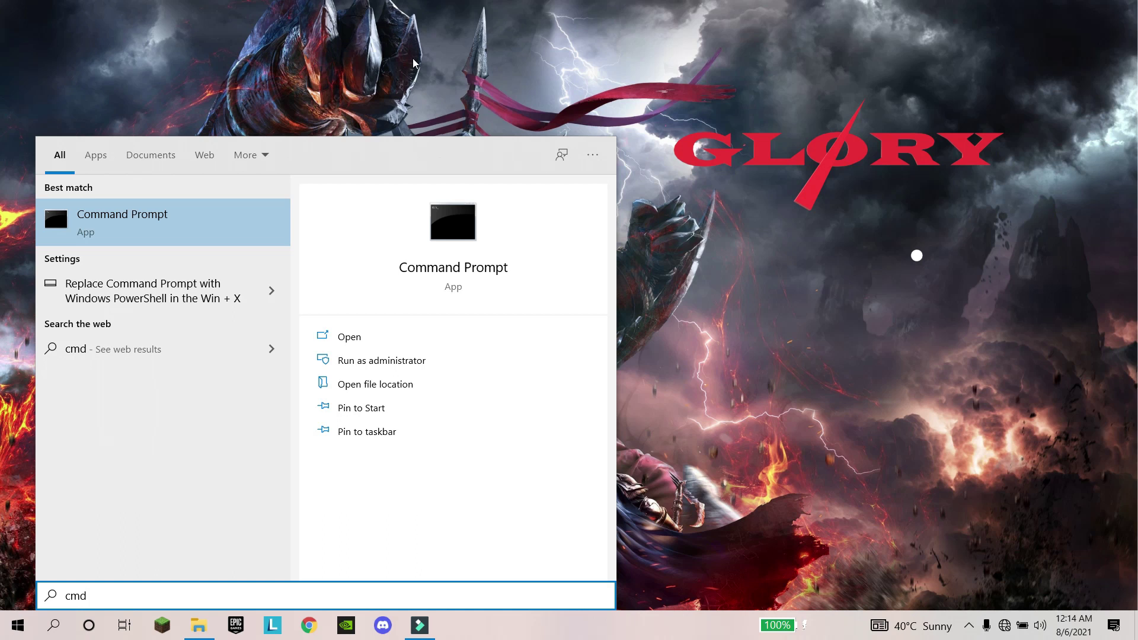
{"action": "key", "text": "Return"}
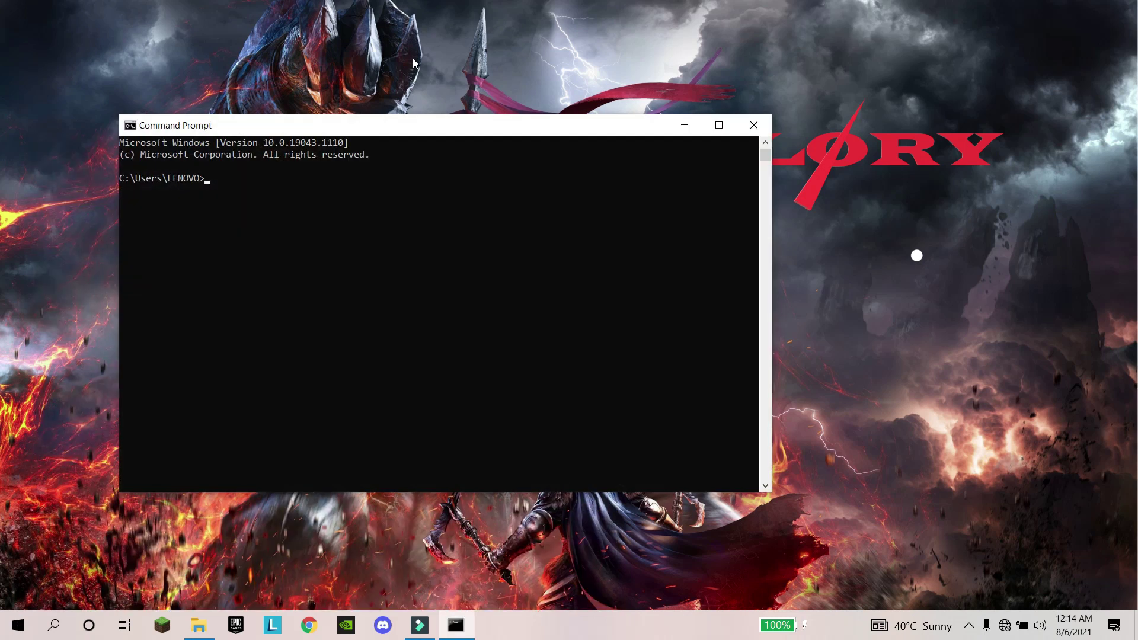
{"action": "double_click", "coordinate": [430, 125]}
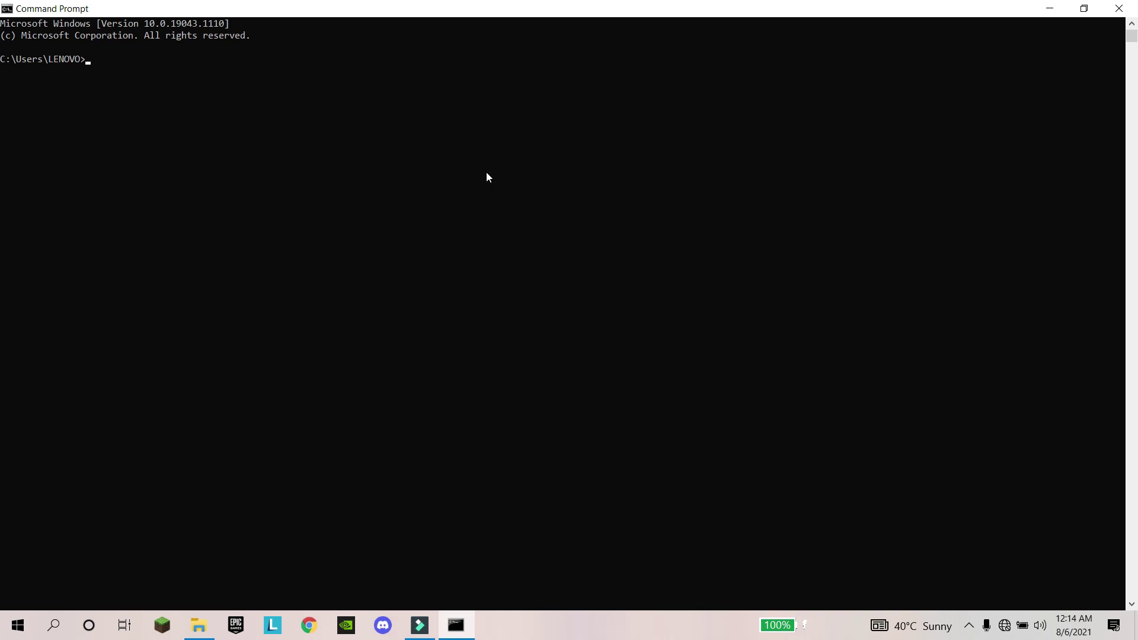
Lower the Command Prompt window's opacity to 30% in the colour settings of its properties
{"action": "right_click", "coordinate": [538, 12]}
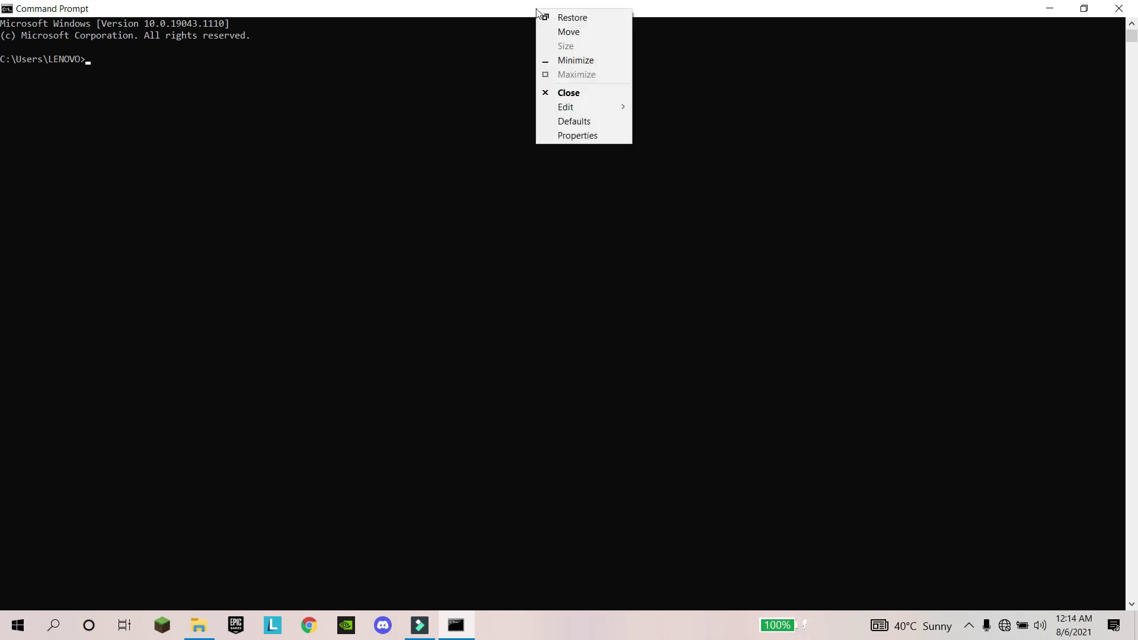
{"action": "right_click", "coordinate": [502, 11]}
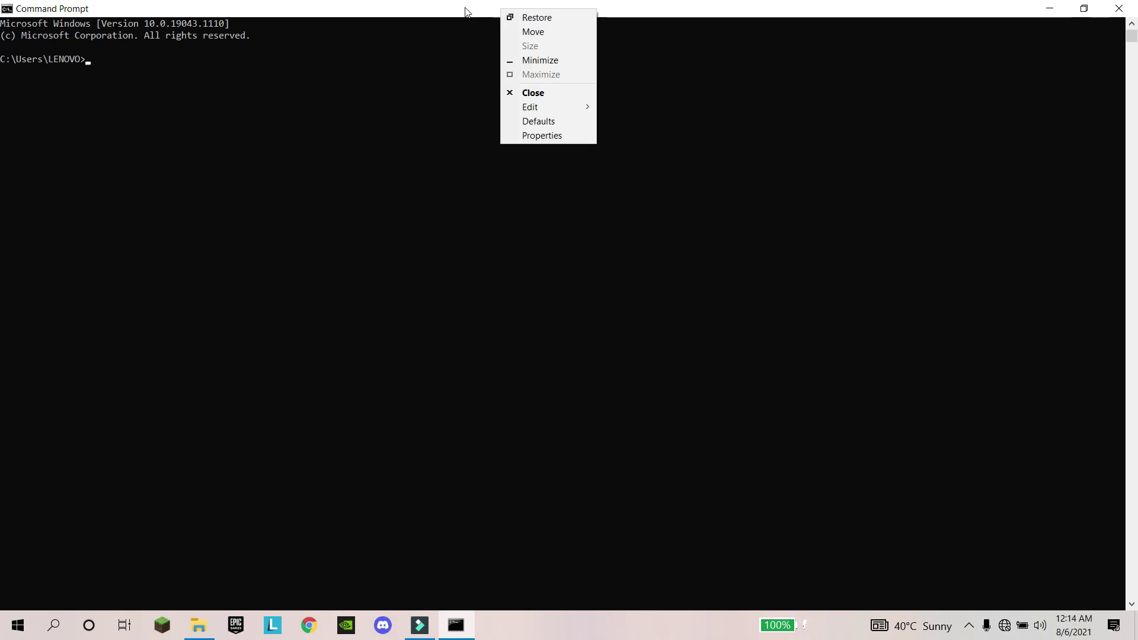
{"action": "left_click", "coordinate": [542, 136]}
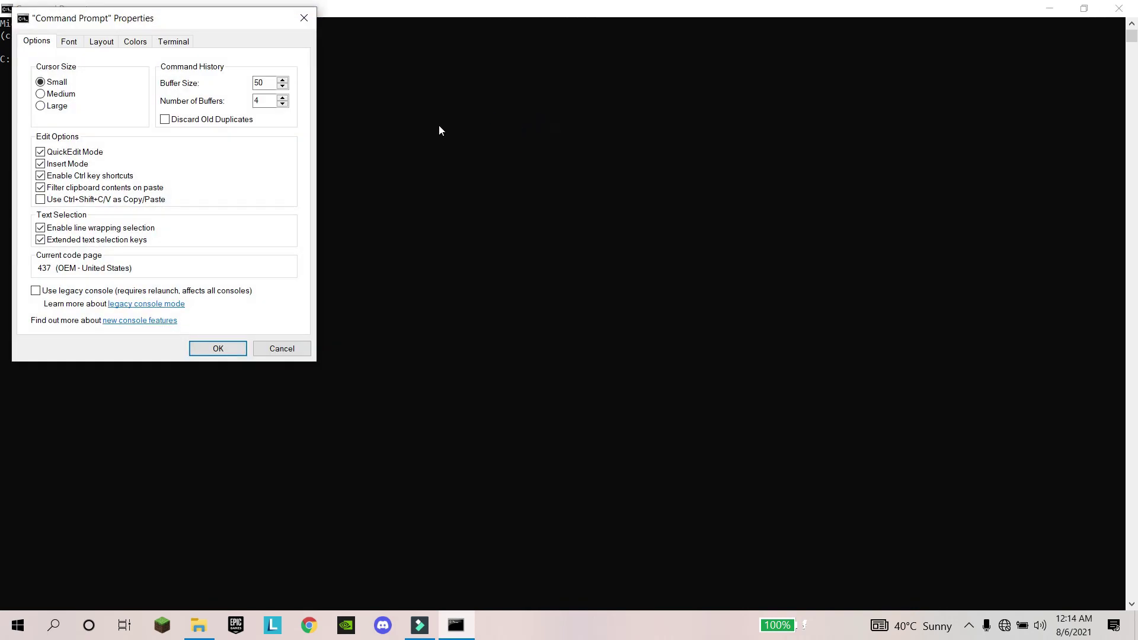
{"action": "left_click_drag", "start_coordinate": [212, 18], "coordinate": [403, 71]}
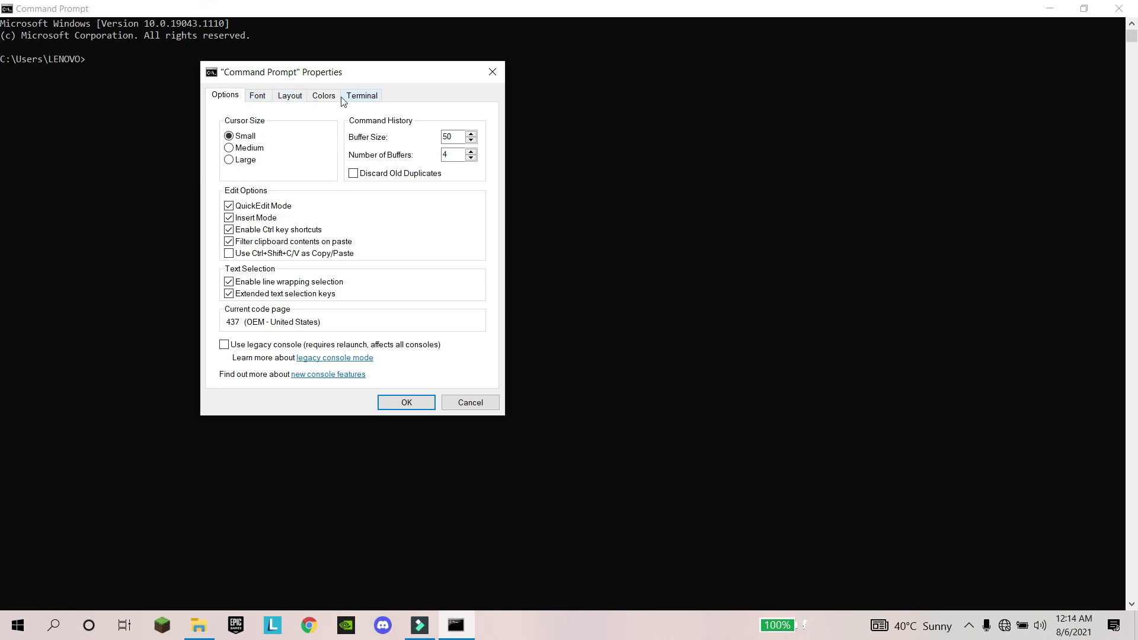
{"action": "left_click", "coordinate": [257, 99]}
{"action": "left_click", "coordinate": [288, 99]}
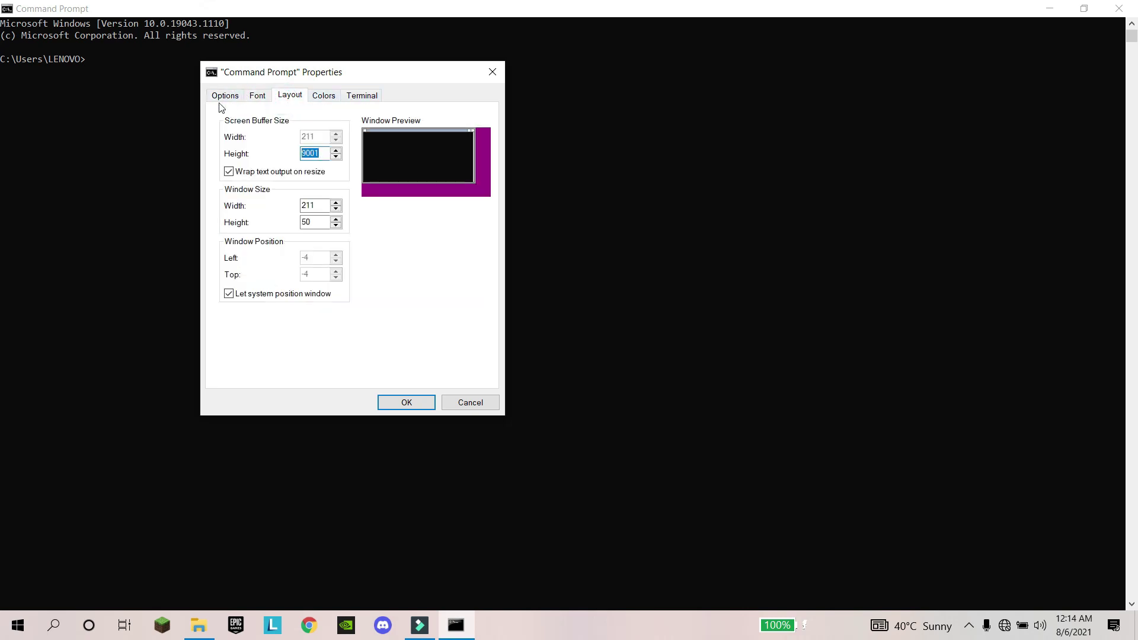
{"action": "left_click", "coordinate": [324, 98]}
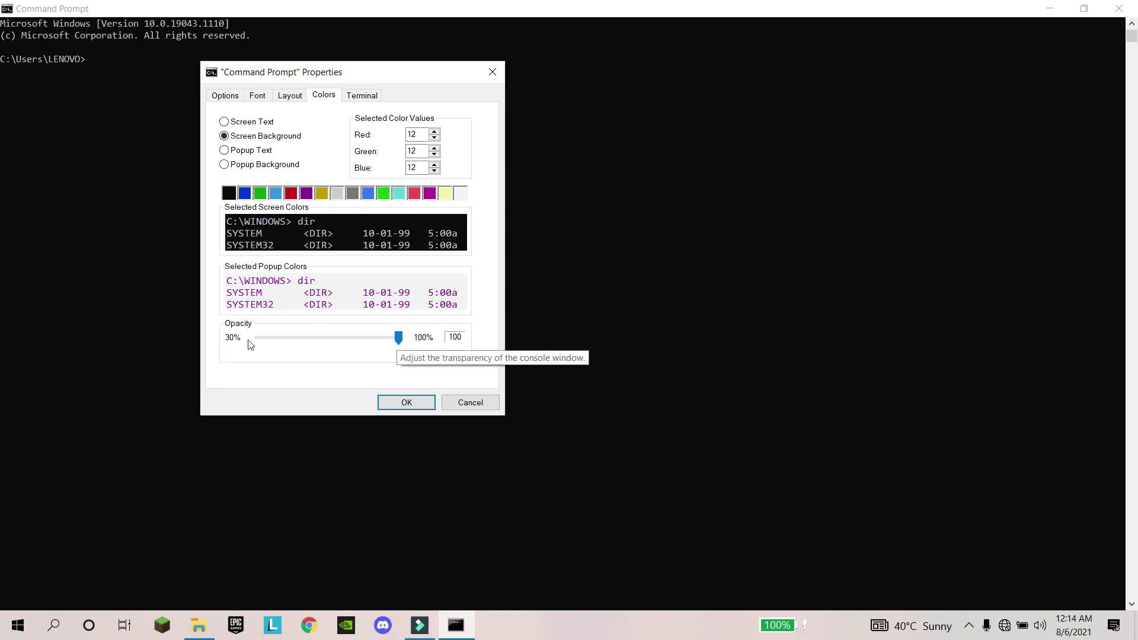
{"action": "left_click_drag", "start_coordinate": [398, 338], "coordinate": [256, 338]}
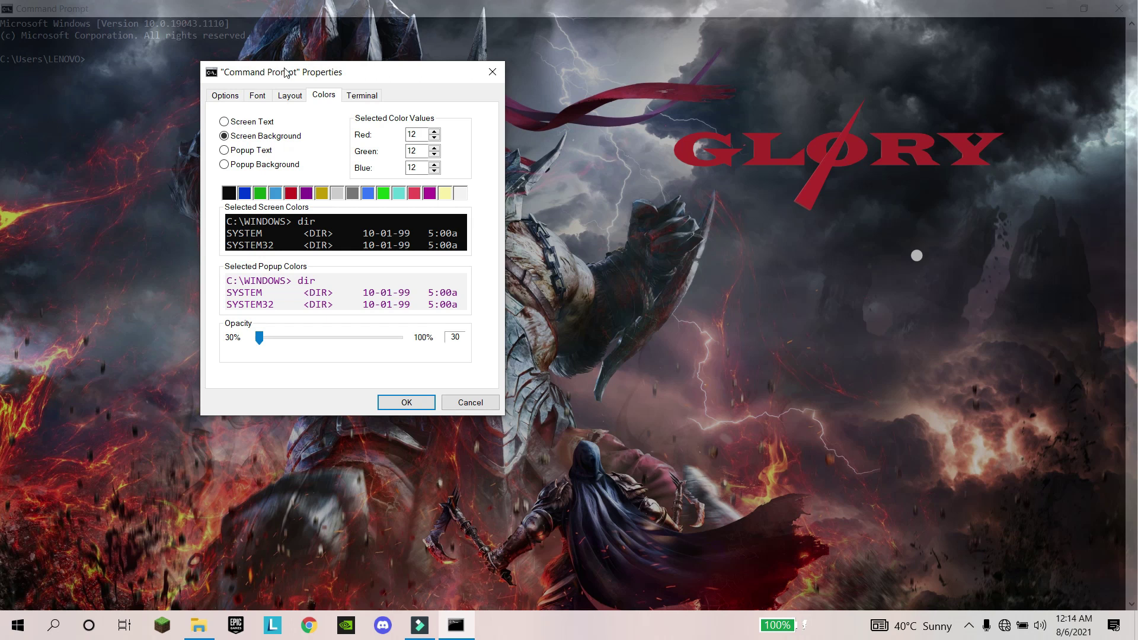
Set the Command Prompt screen background to dark red (197, 15, 31), apply the properties and close the window
{"action": "left_click_drag", "start_coordinate": [318, 76], "coordinate": [556, 110]}
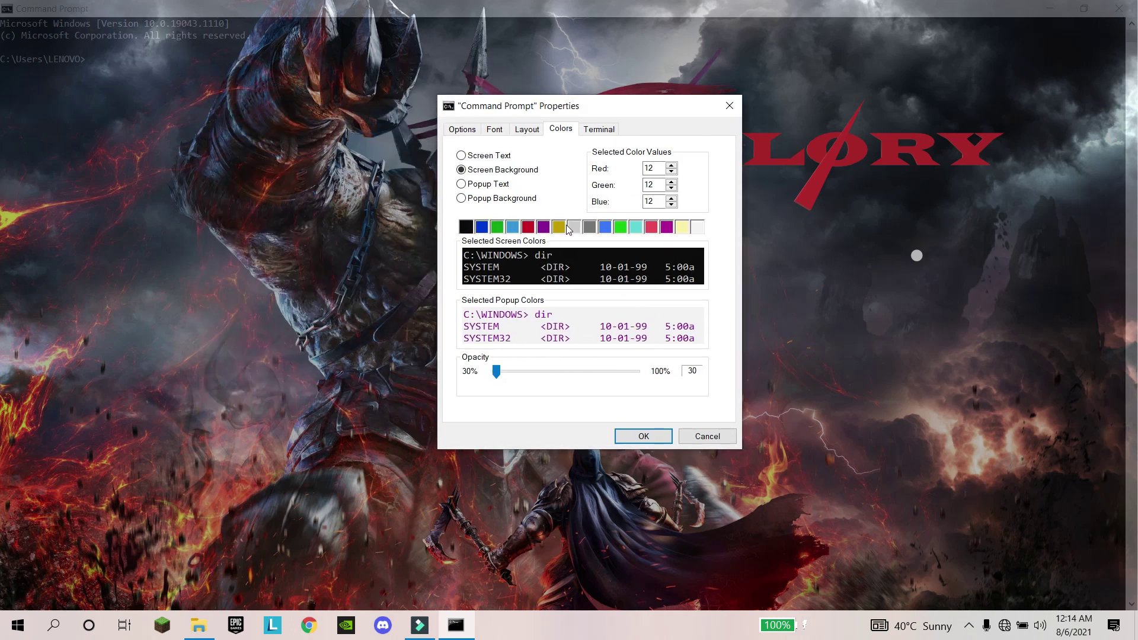
{"action": "left_click", "coordinate": [605, 227]}
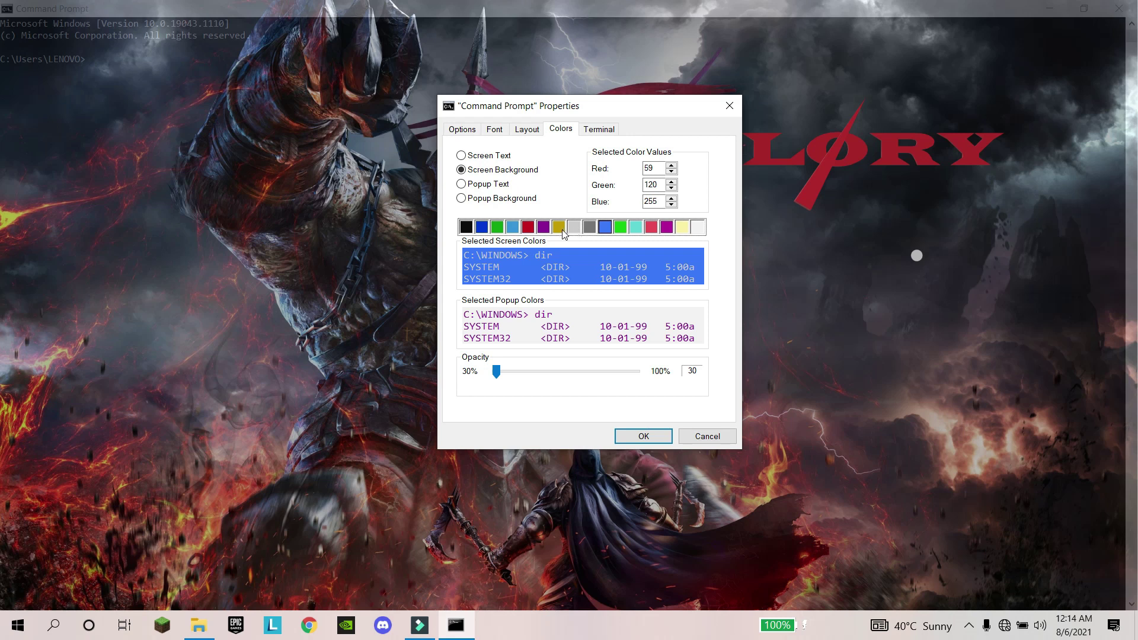
{"action": "left_click", "coordinate": [528, 230]}
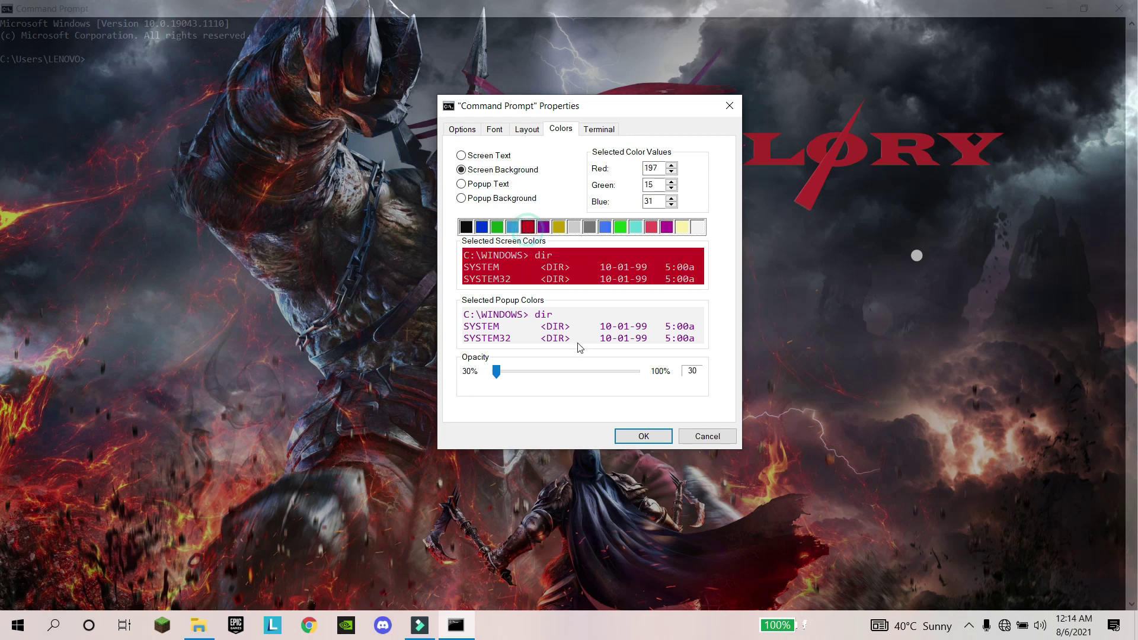
{"action": "left_click", "coordinate": [644, 436]}
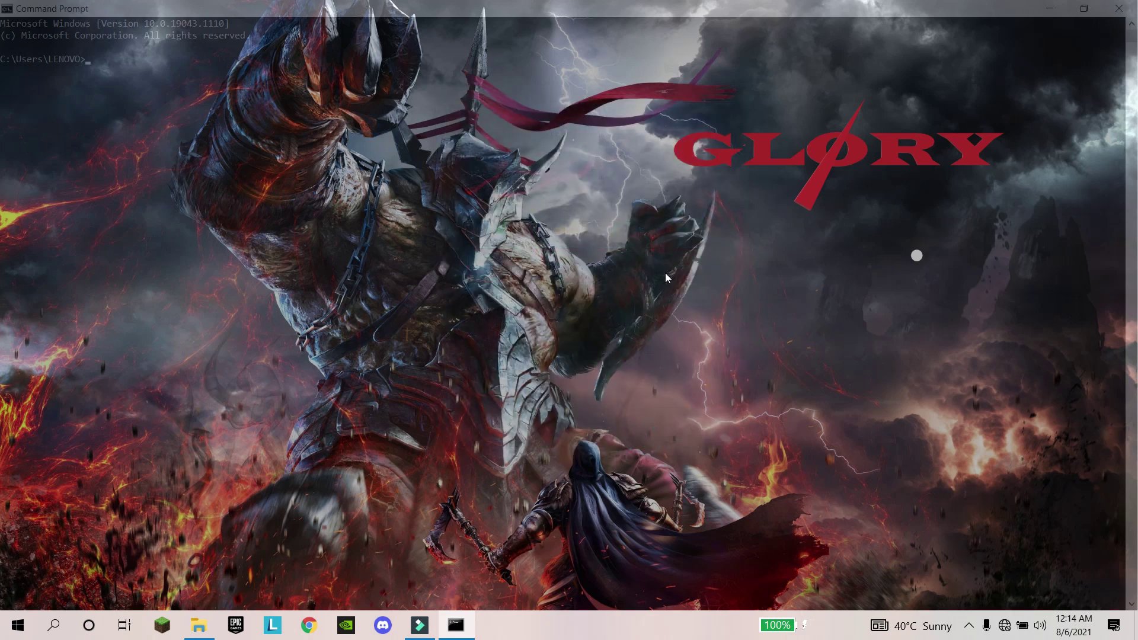
{"action": "left_click", "coordinate": [1113, 6]}
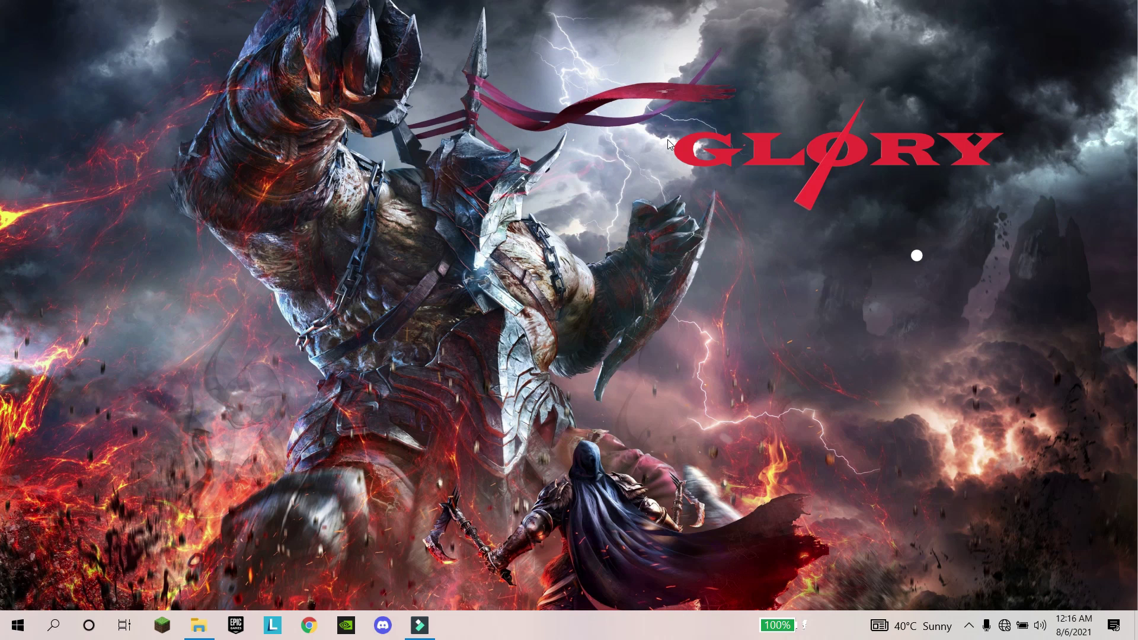
Create a second virtual desktop and switch to Desktop 2
{"action": "key", "text": "super+Tab"}
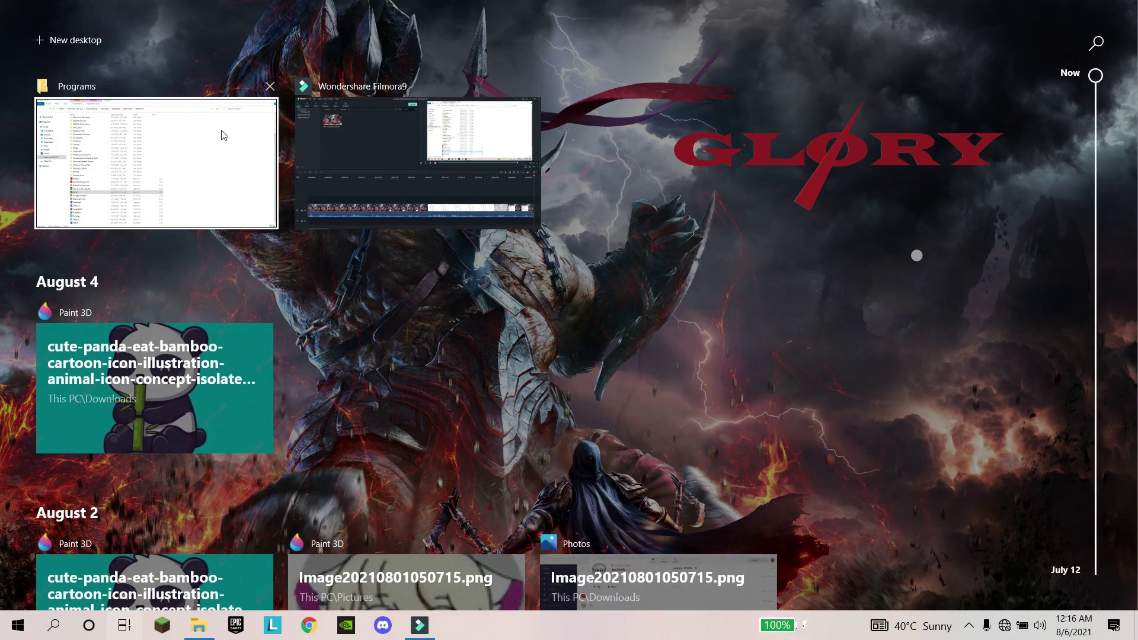
{"action": "left_click", "coordinate": [94, 48]}
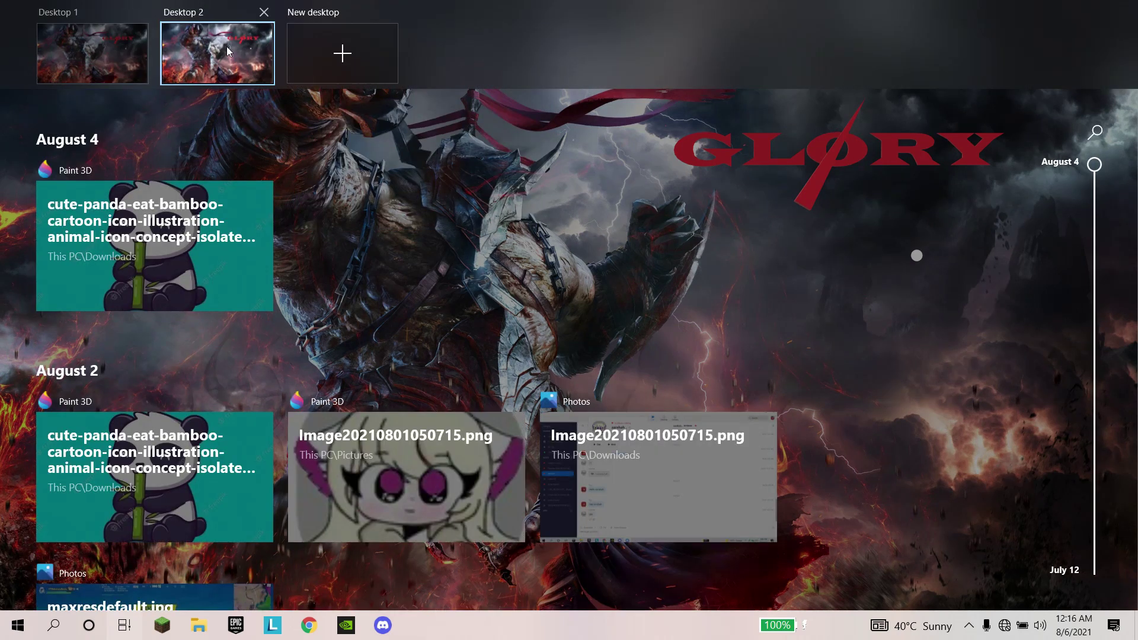
{"action": "left_click", "coordinate": [222, 54]}
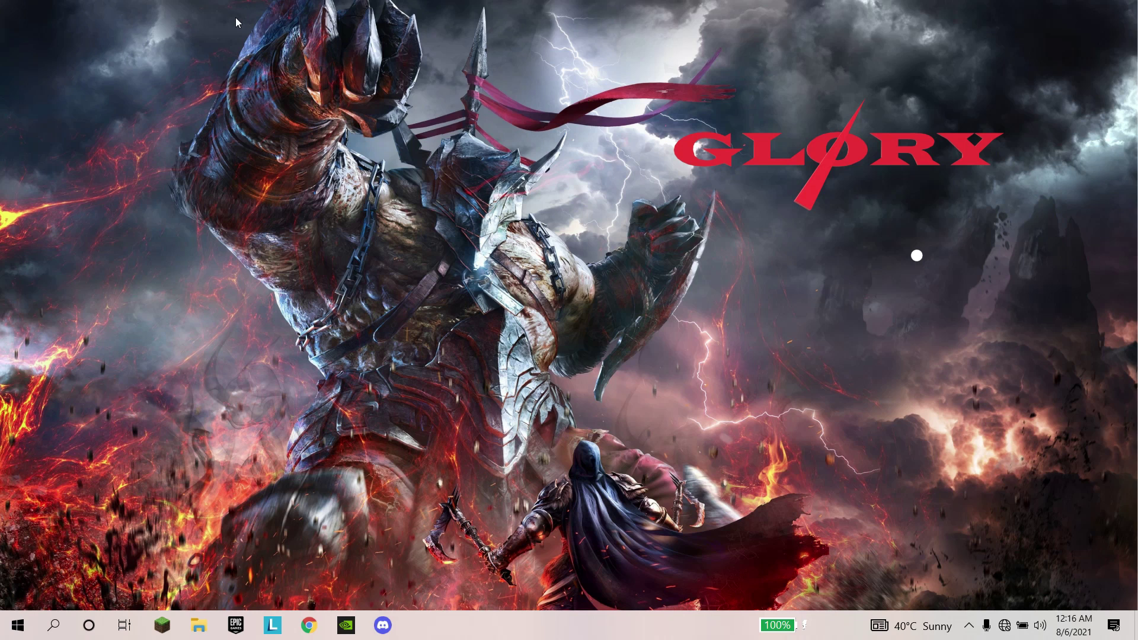
Switch back to Desktop 1 and compare the two virtual desktops in Task View
{"action": "key", "text": "super+Tab"}
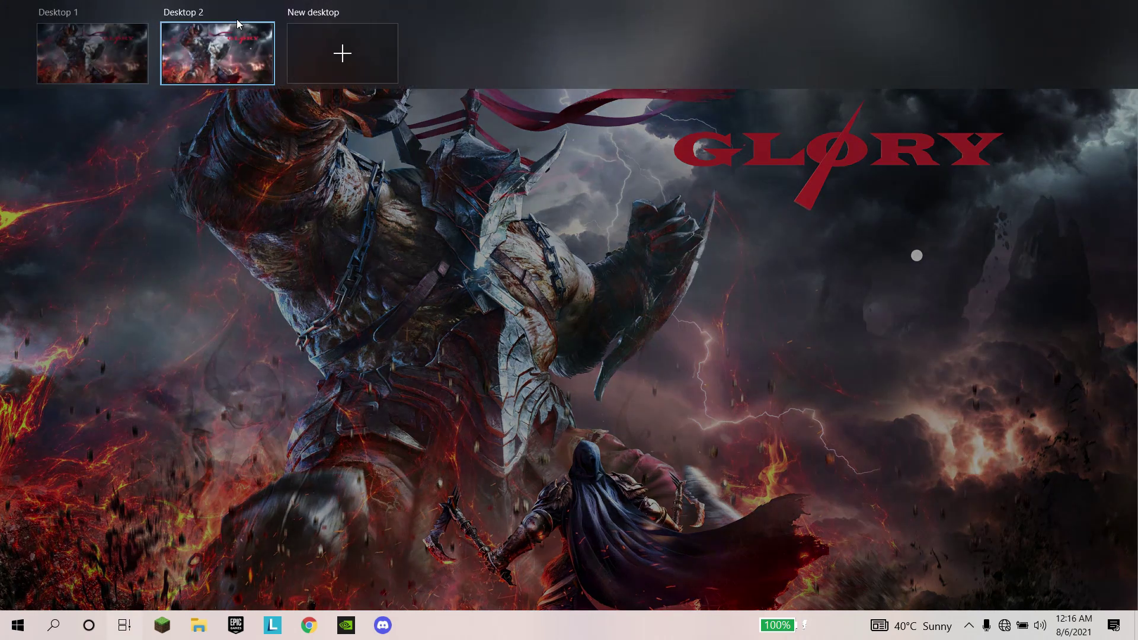
{"action": "left_click", "coordinate": [130, 45]}
{"action": "key", "text": "super+Tab"}
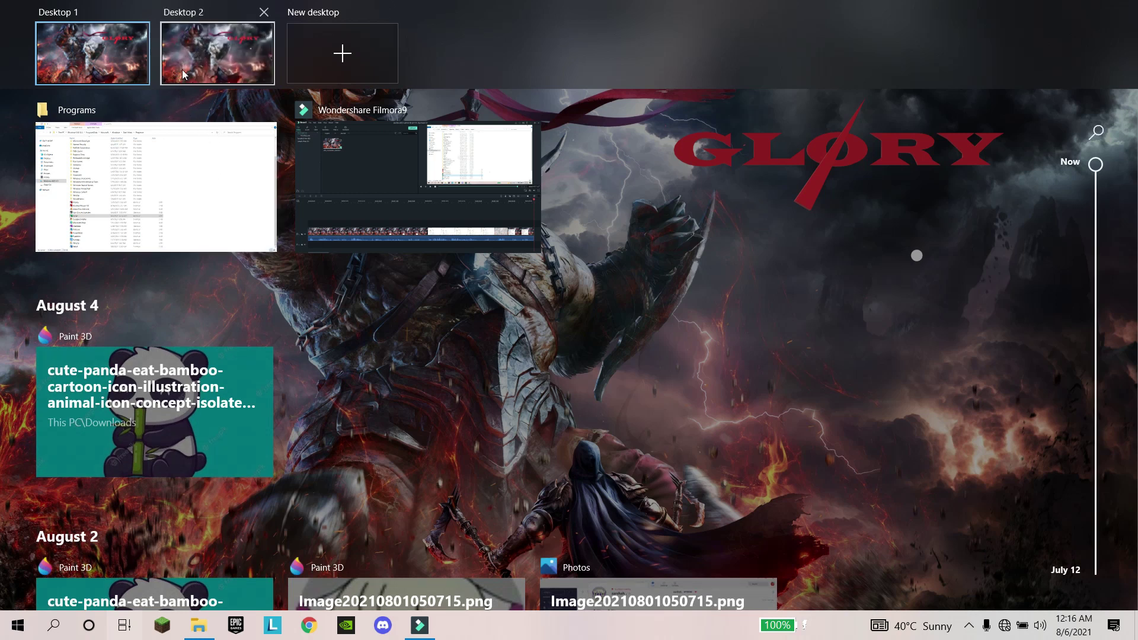
{"action": "left_click", "coordinate": [219, 52]}
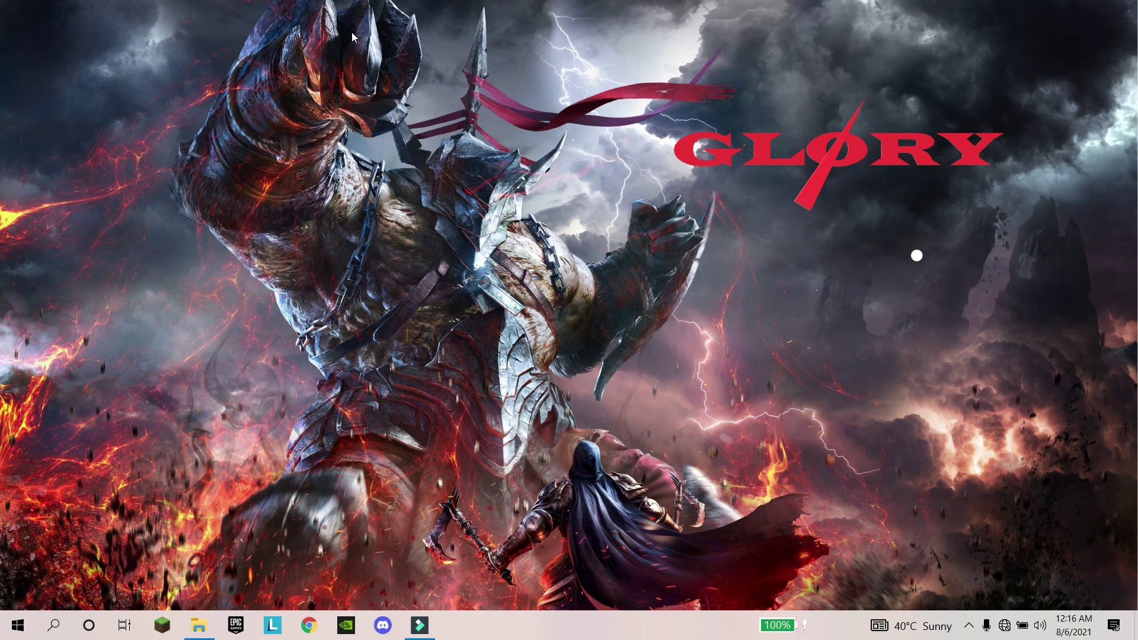
Remove Desktop 2 from Task View
{"action": "key", "text": "super+Tab"}
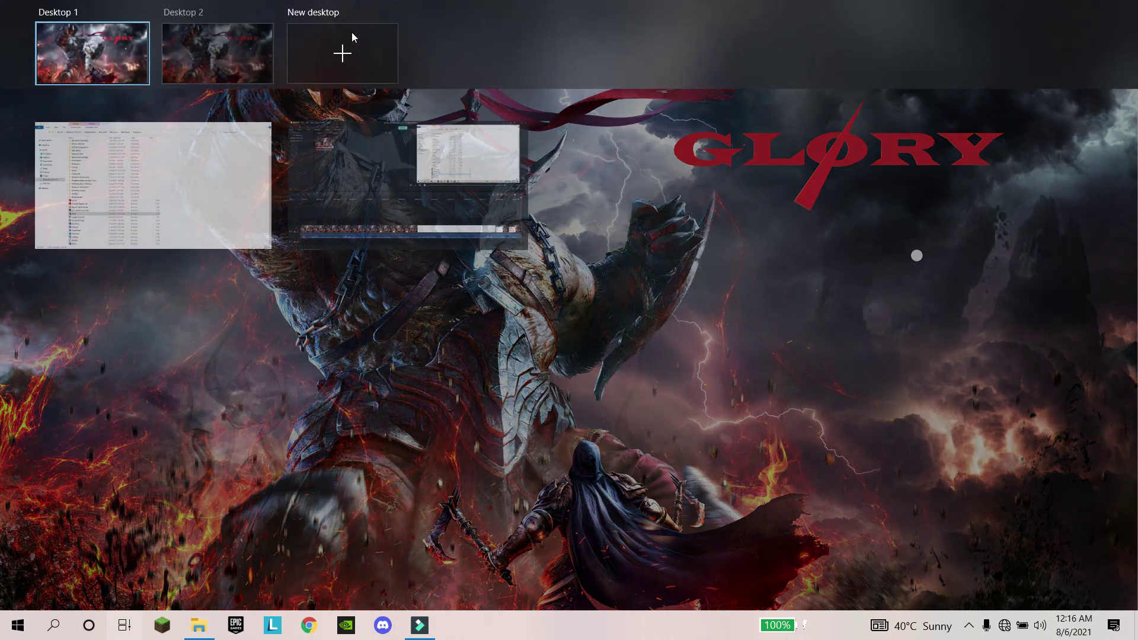
{"action": "left_click", "coordinate": [261, 19]}
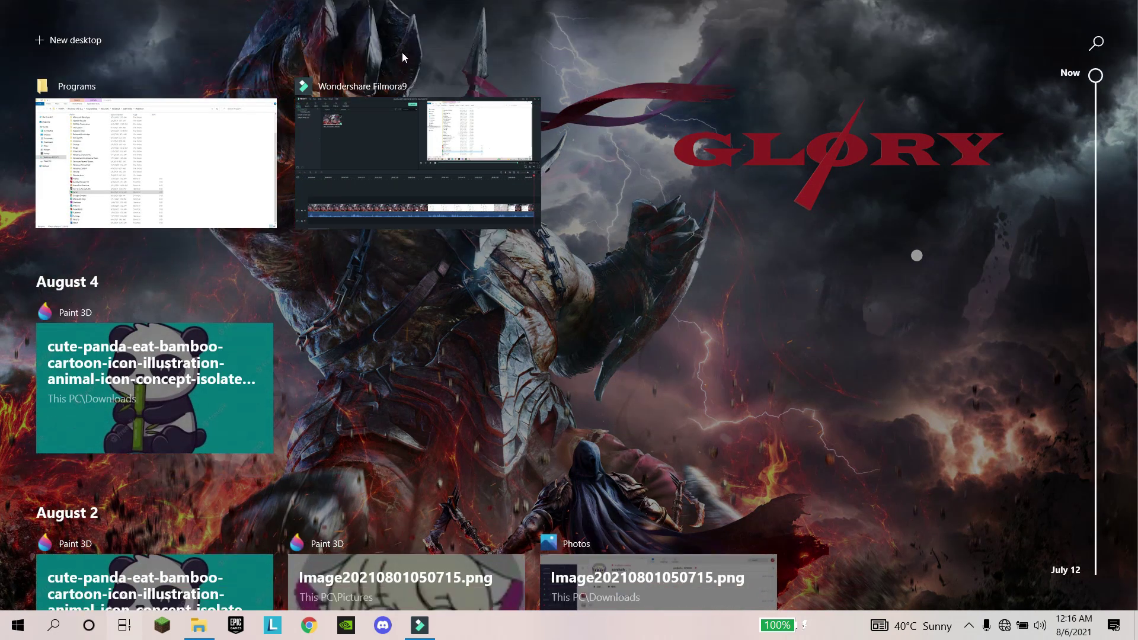
{"action": "left_click", "coordinate": [359, 64]}
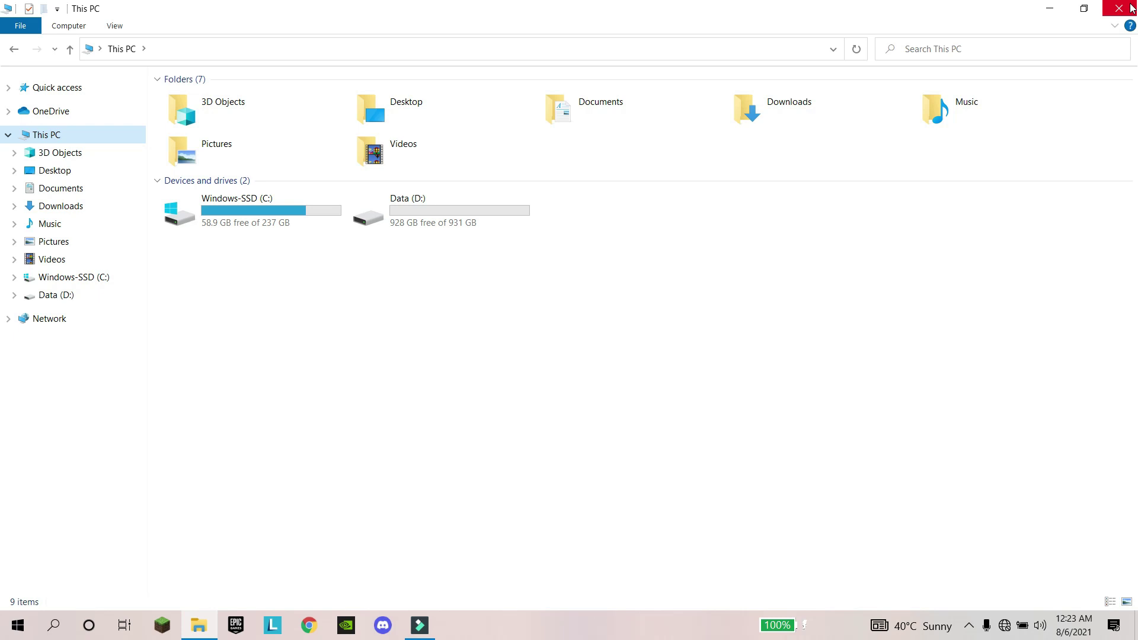
Launch Settings by searching for "sett" and go to the sign-in options of Accounts
{"action": "key", "text": "super"}
{"action": "type", "text": "sett"}
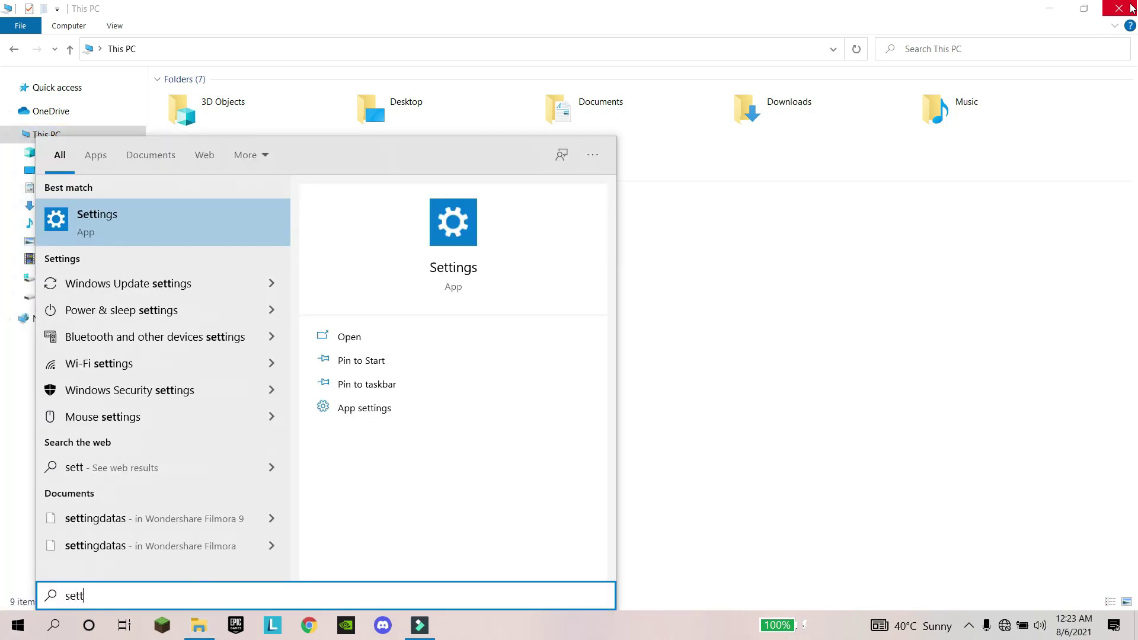
{"action": "key", "text": "Return"}
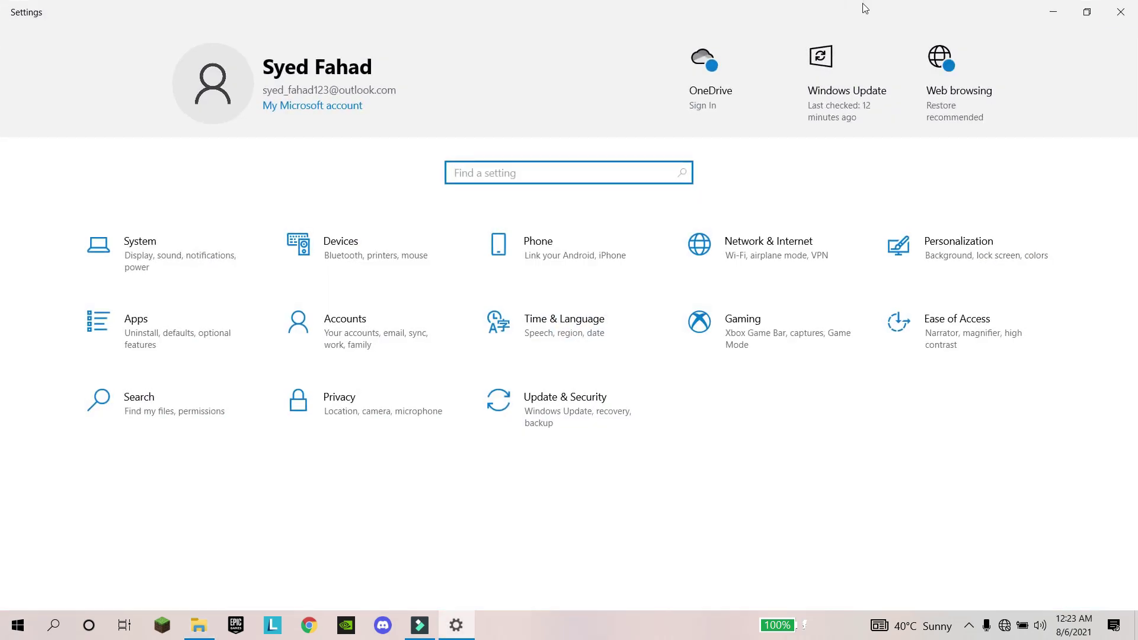
{"action": "left_click", "coordinate": [414, 335]}
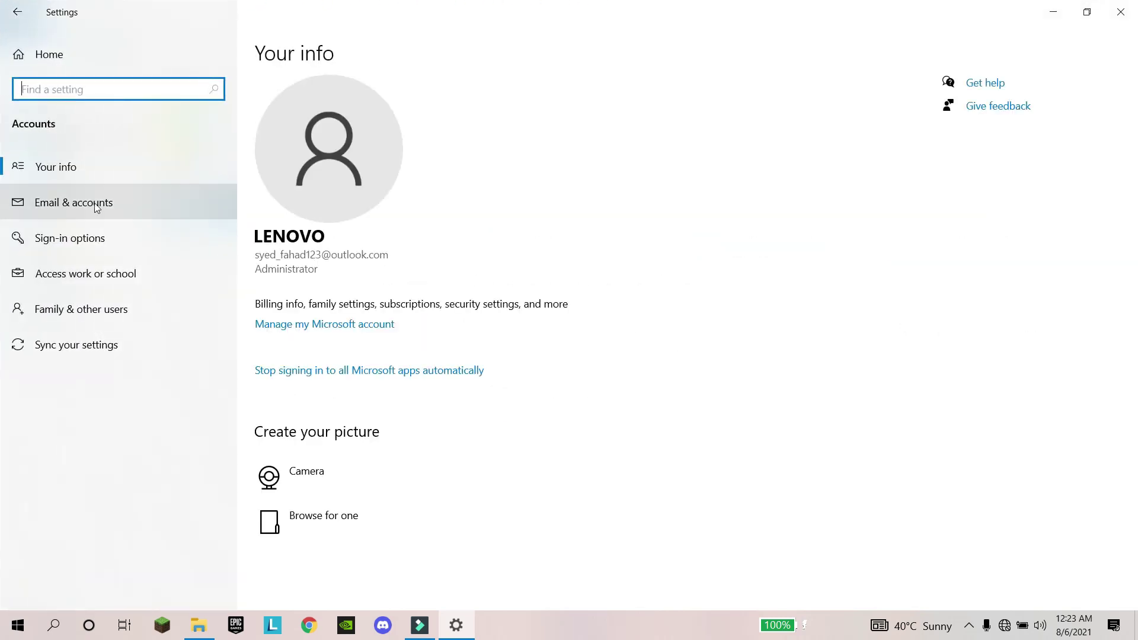
{"action": "left_click", "coordinate": [102, 240]}
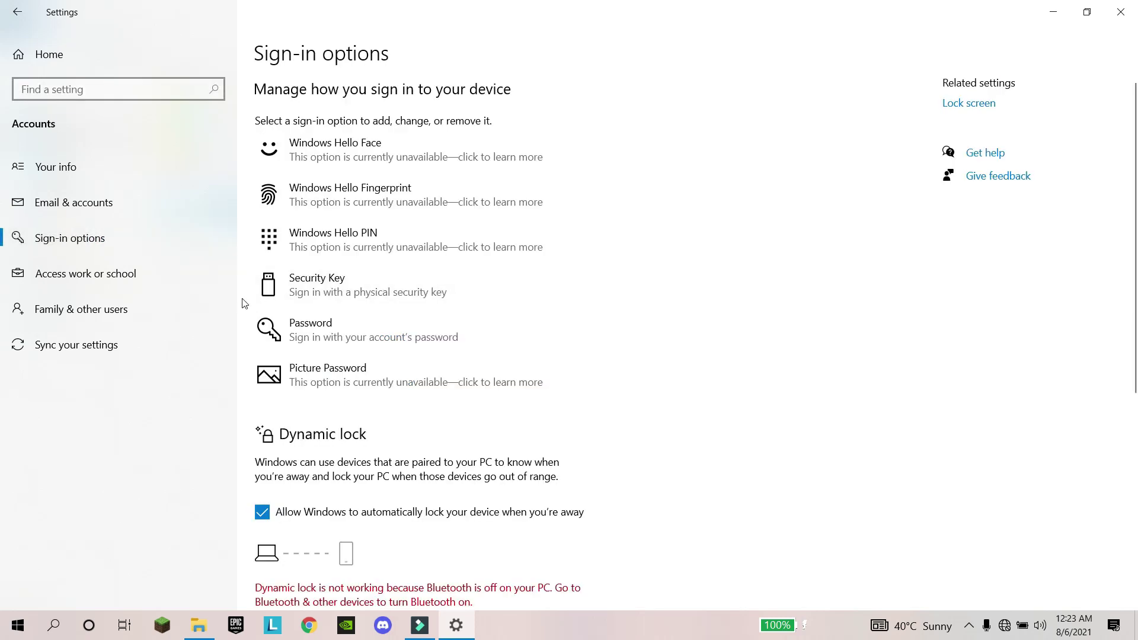
Turn Dynamic lock's automatic locking when away off and on again
{"action": "scroll", "coordinate": [336, 305], "scroll_direction": "down", "scroll_amount": 3}
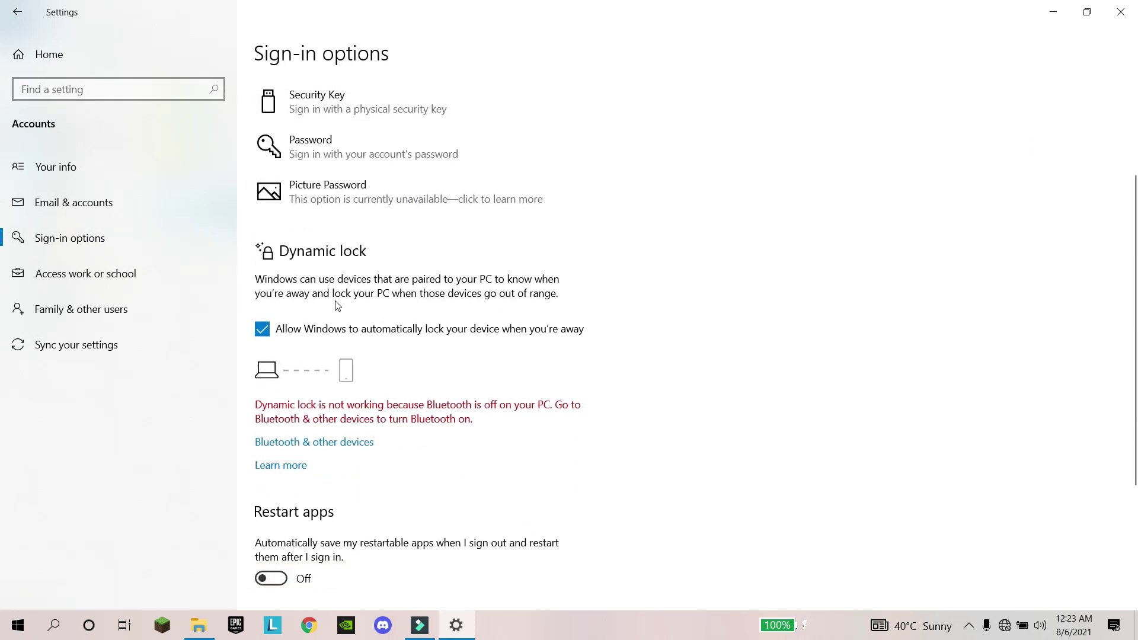
{"action": "left_click", "coordinate": [289, 326]}
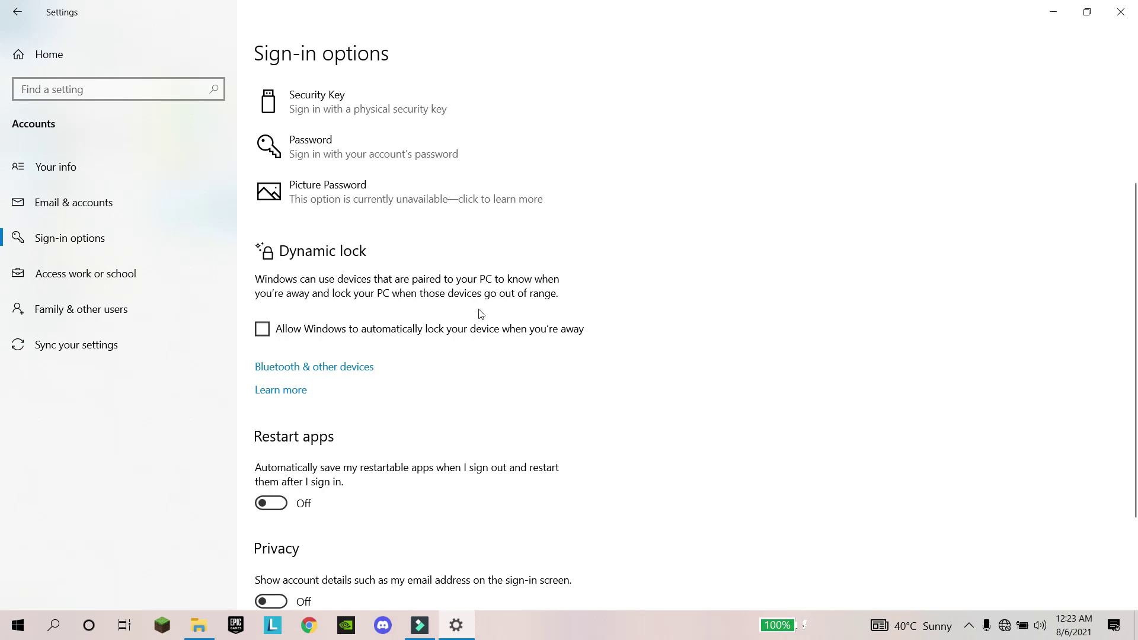
{"action": "left_click", "coordinate": [263, 330]}
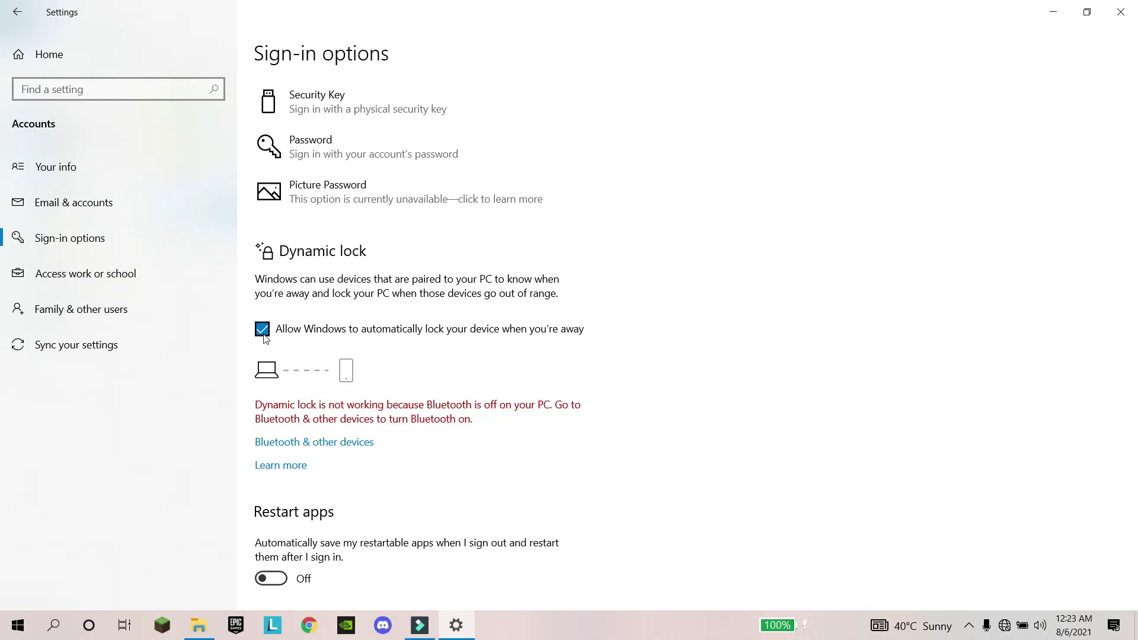
Review the Bluetooth & other devices settings linked from Dynamic lock and return to the Settings home page
{"action": "left_click", "coordinate": [301, 449]}
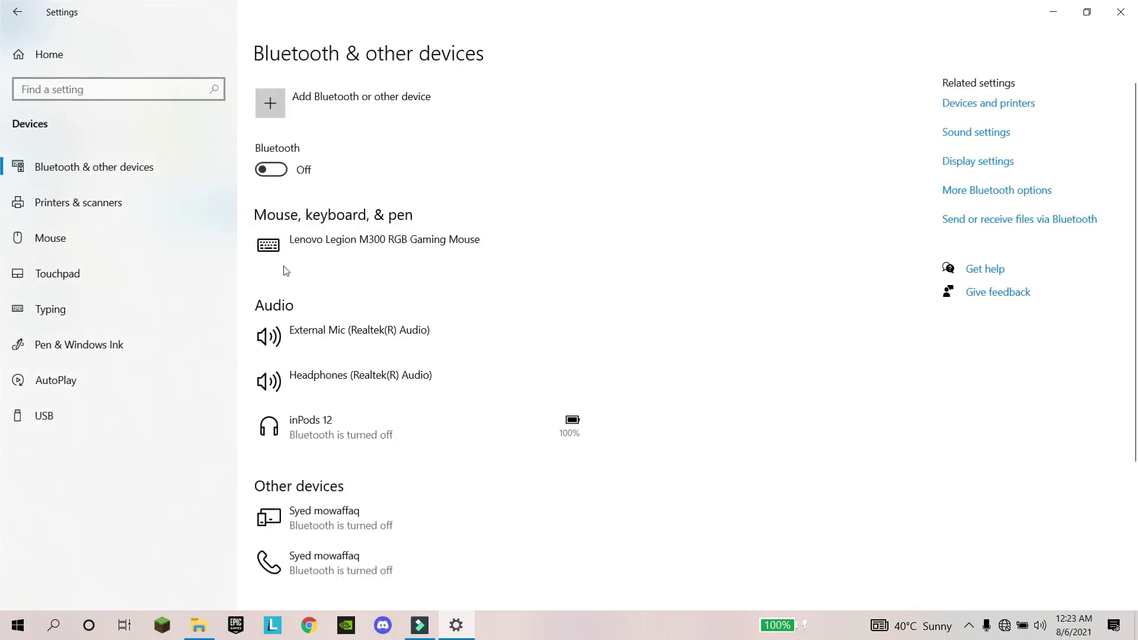
{"action": "scroll", "coordinate": [336, 374], "scroll_direction": "down", "scroll_amount": 3}
{"action": "scroll", "coordinate": [338, 385], "scroll_direction": "up", "scroll_amount": 4}
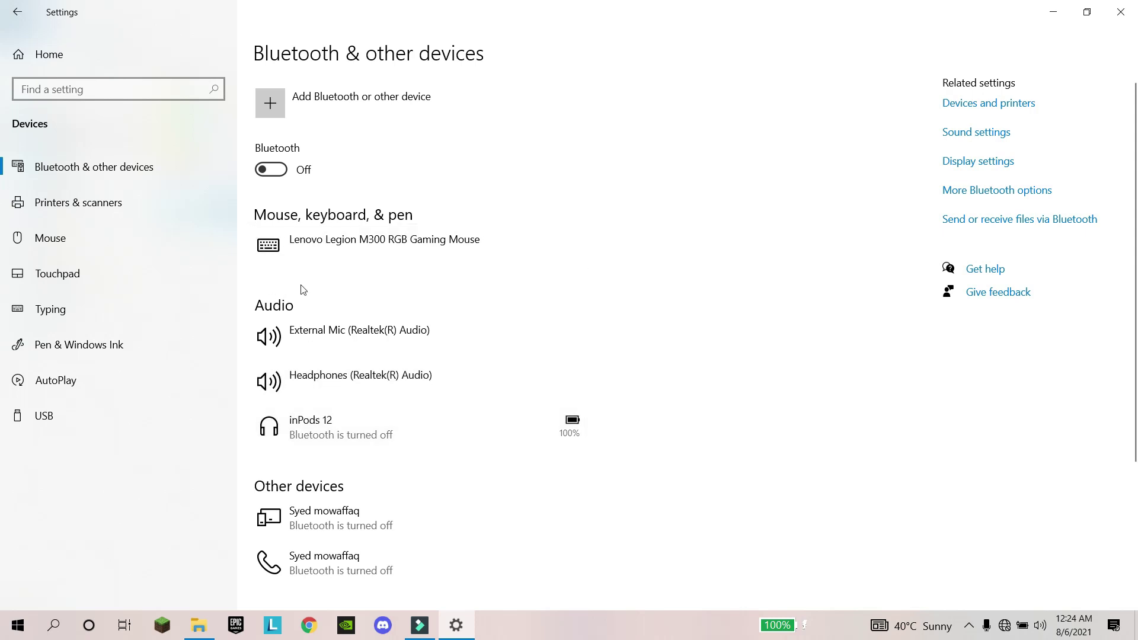
{"action": "left_click", "coordinate": [16, 11]}
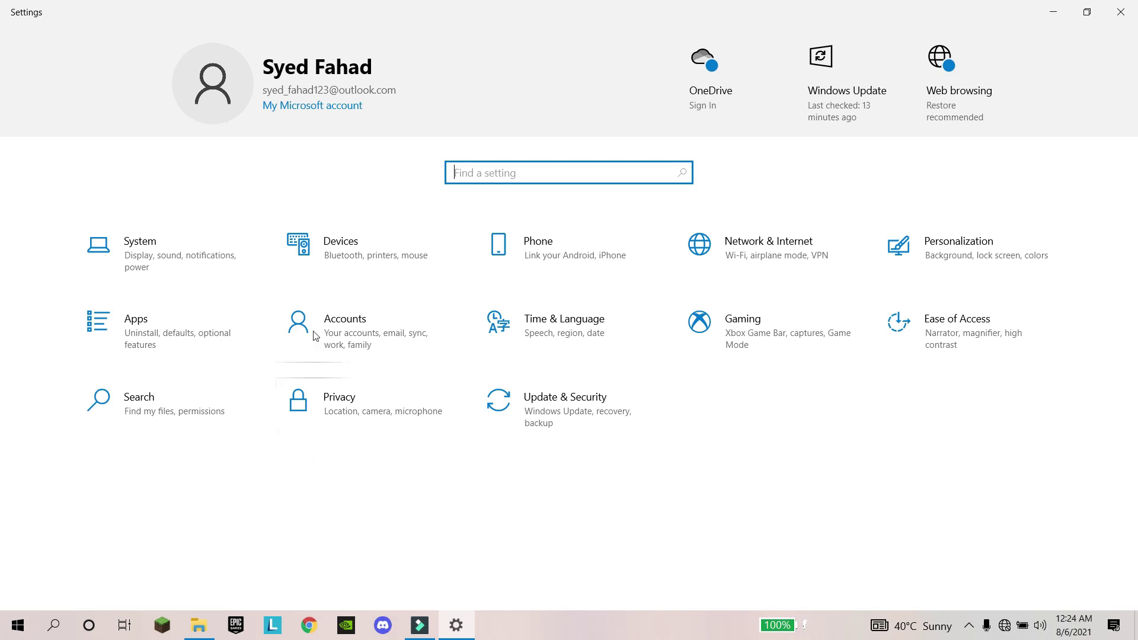
Disable Dynamic lock's automatic locking in the account's sign-in options and return to the Settings home page
{"action": "left_click", "coordinate": [327, 355]}
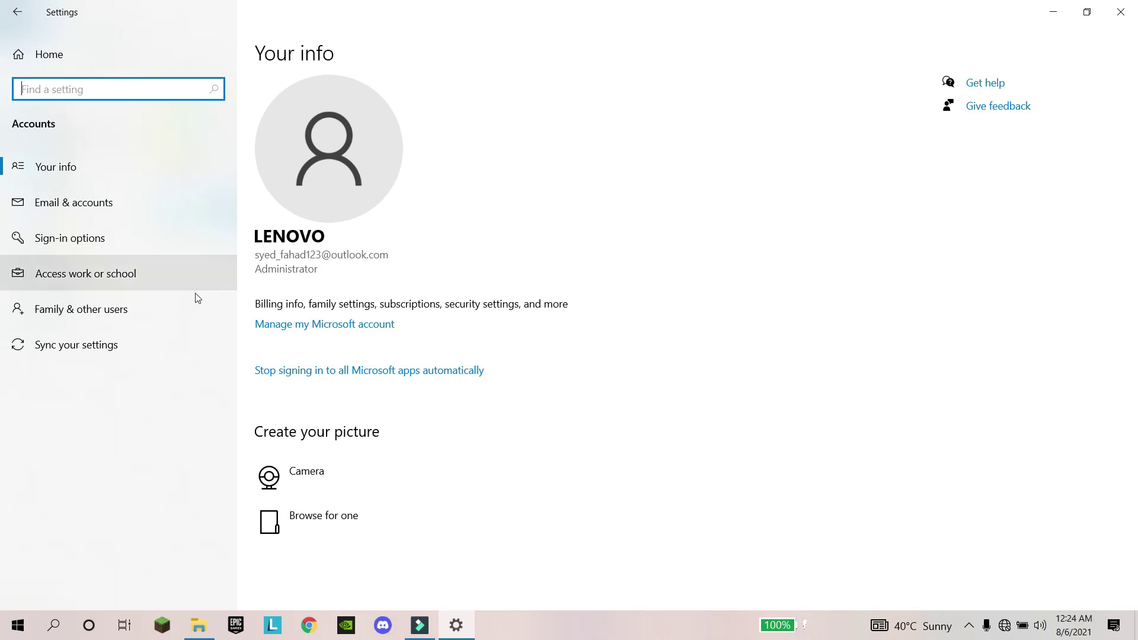
{"action": "left_click", "coordinate": [101, 244]}
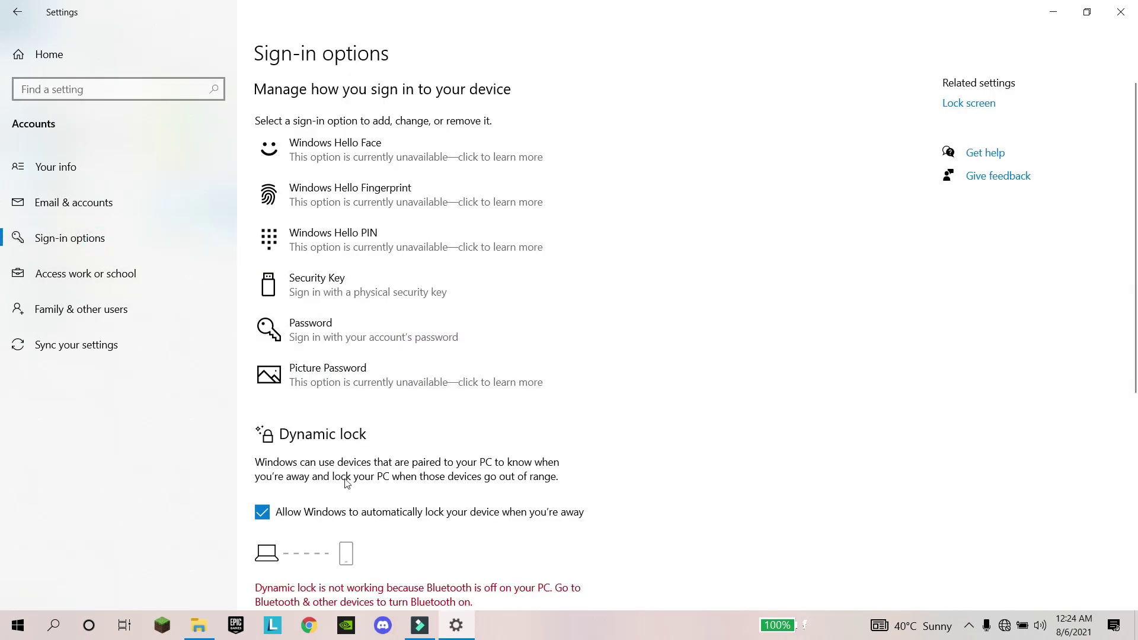
{"action": "left_click", "coordinate": [264, 514]}
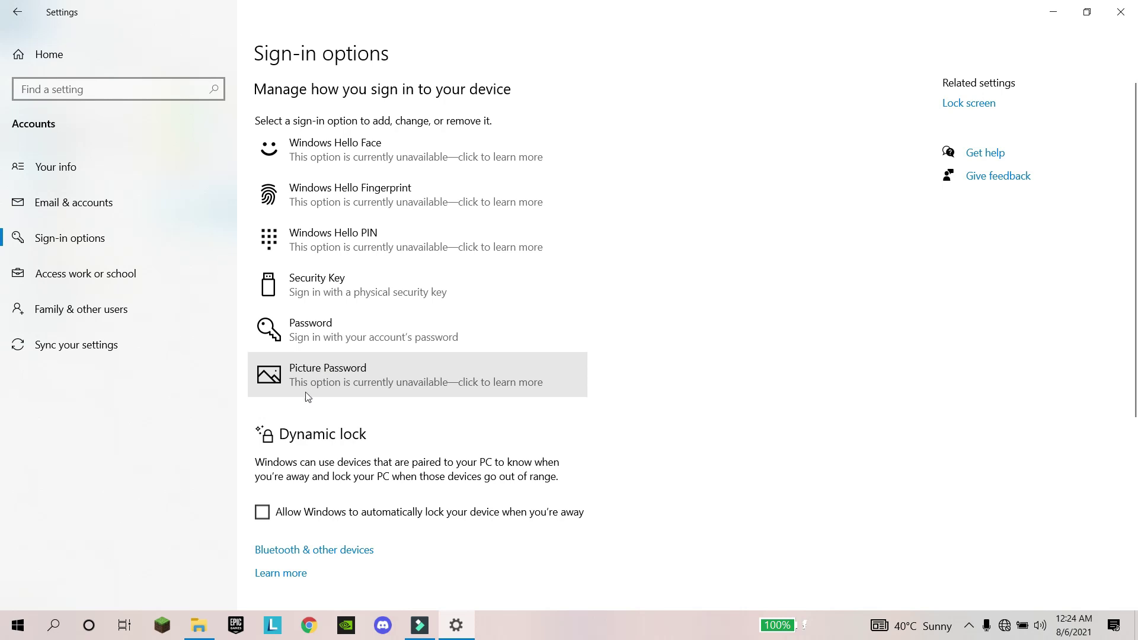
{"action": "key", "text": "alt+Left"}
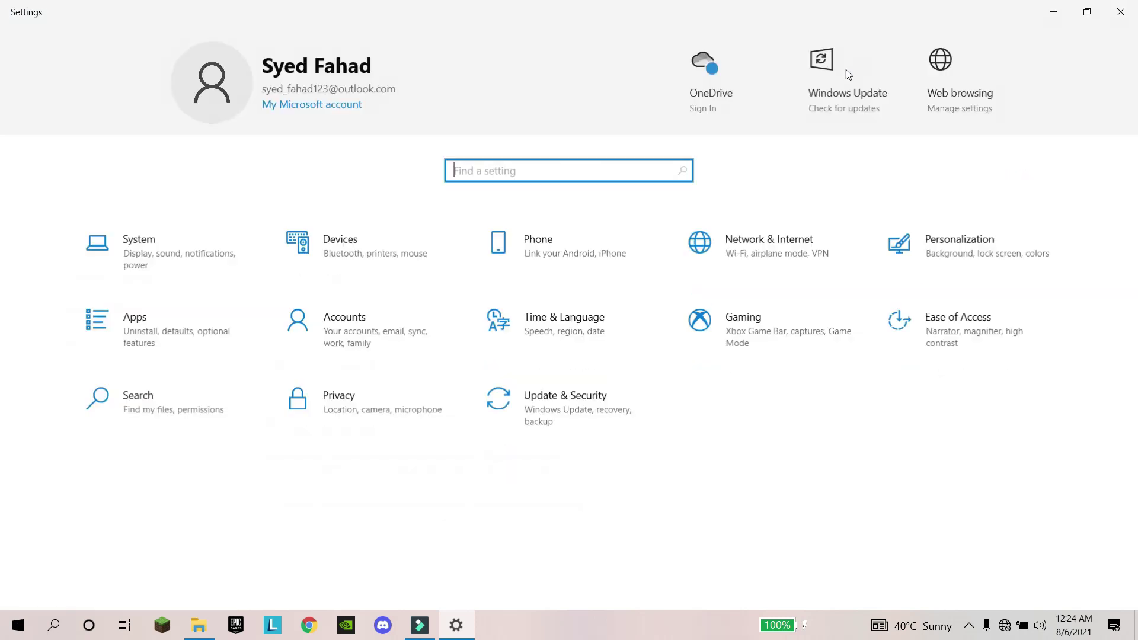
Close Settings, search the computer for "excel" and open the Excel app's file location in a maximized window
{"action": "left_click", "coordinate": [1120, 12]}
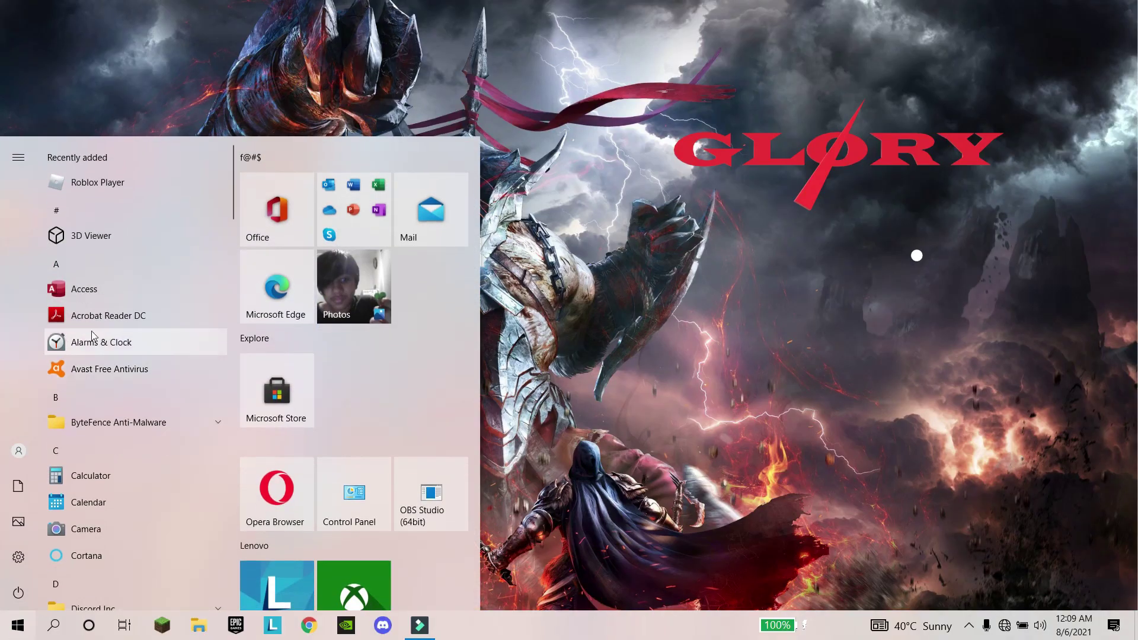
{"action": "type", "text": "excel"}
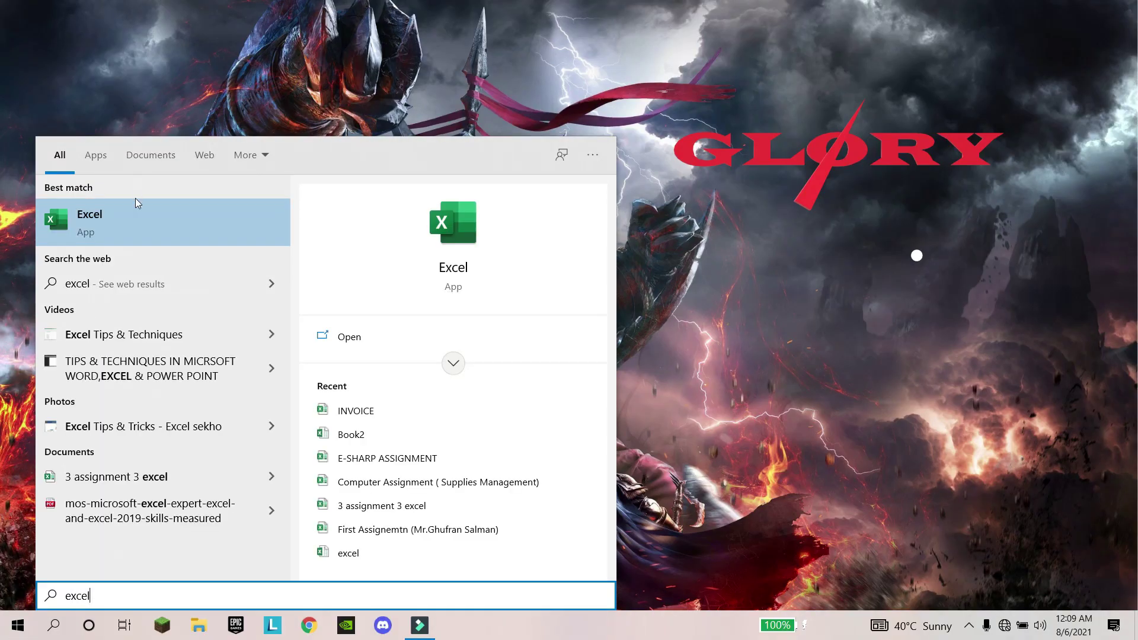
{"action": "right_click", "coordinate": [136, 228]}
{"action": "left_click", "coordinate": [156, 243]}
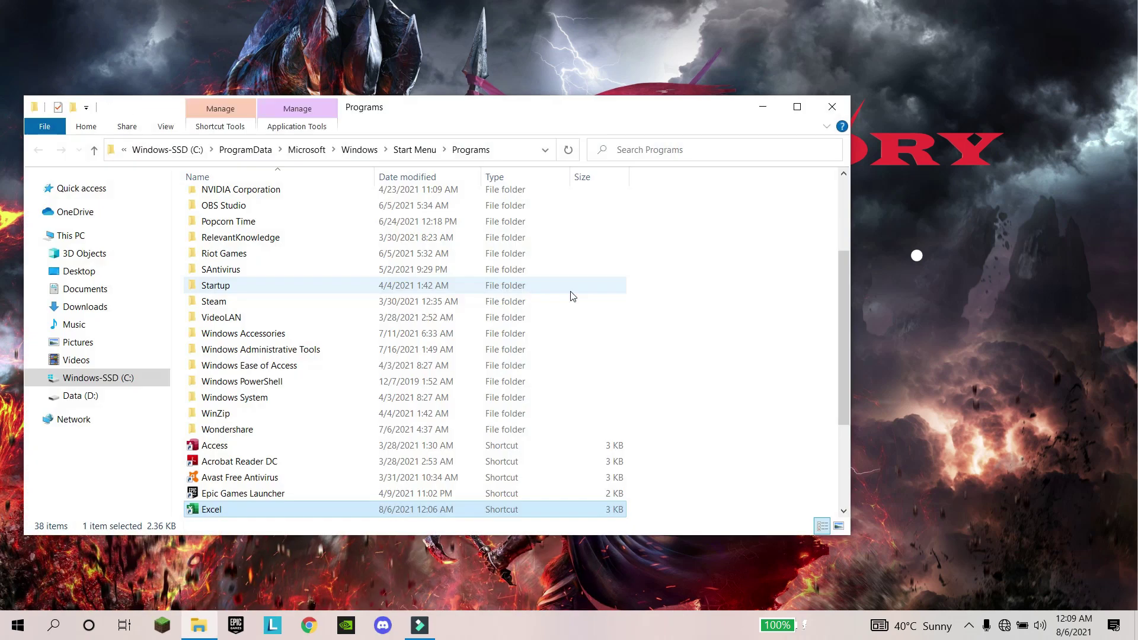
{"action": "double_click", "coordinate": [501, 115]}
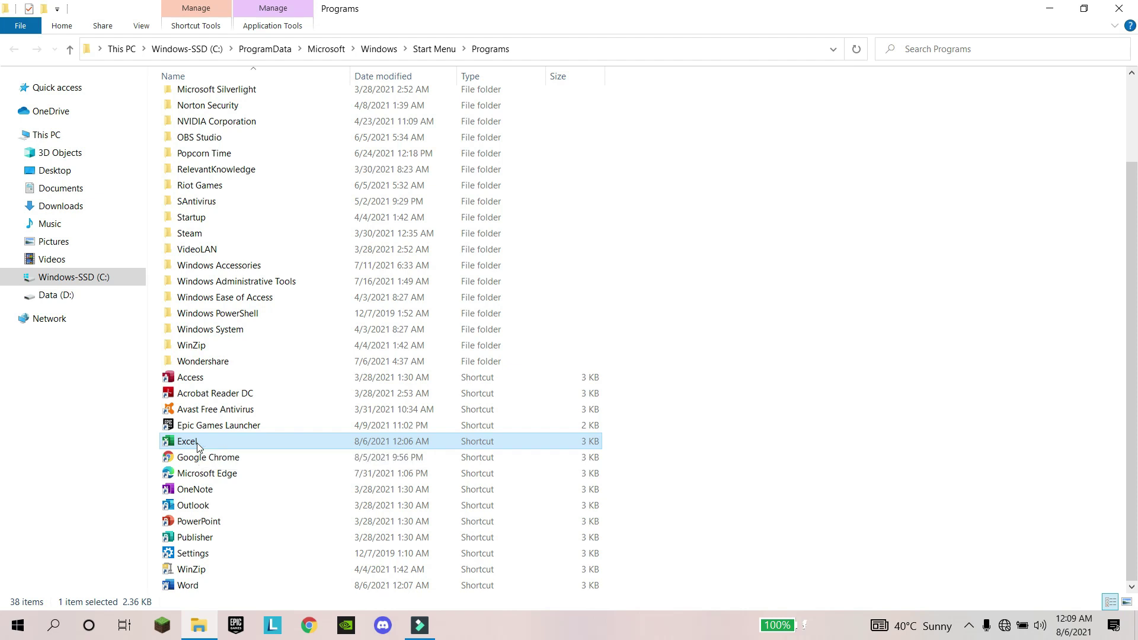
Set the Excel shortcut's shortcut key to Ctrl + Alt + Up in its properties, granting administrator permission for the change
{"action": "right_click", "coordinate": [197, 443]}
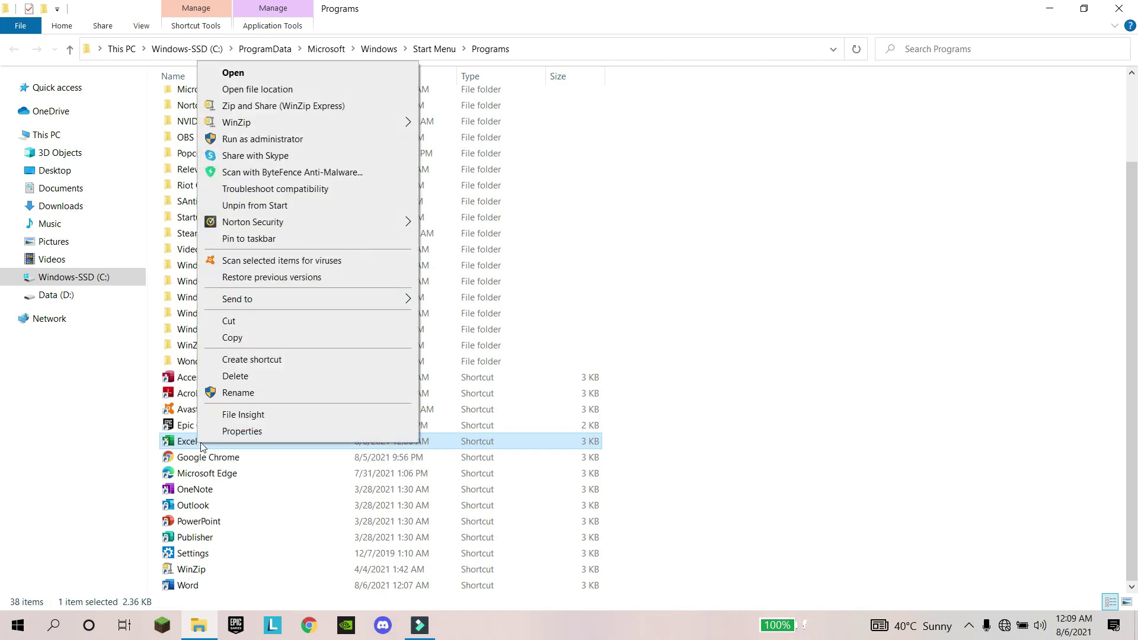
{"action": "left_click", "coordinate": [234, 435]}
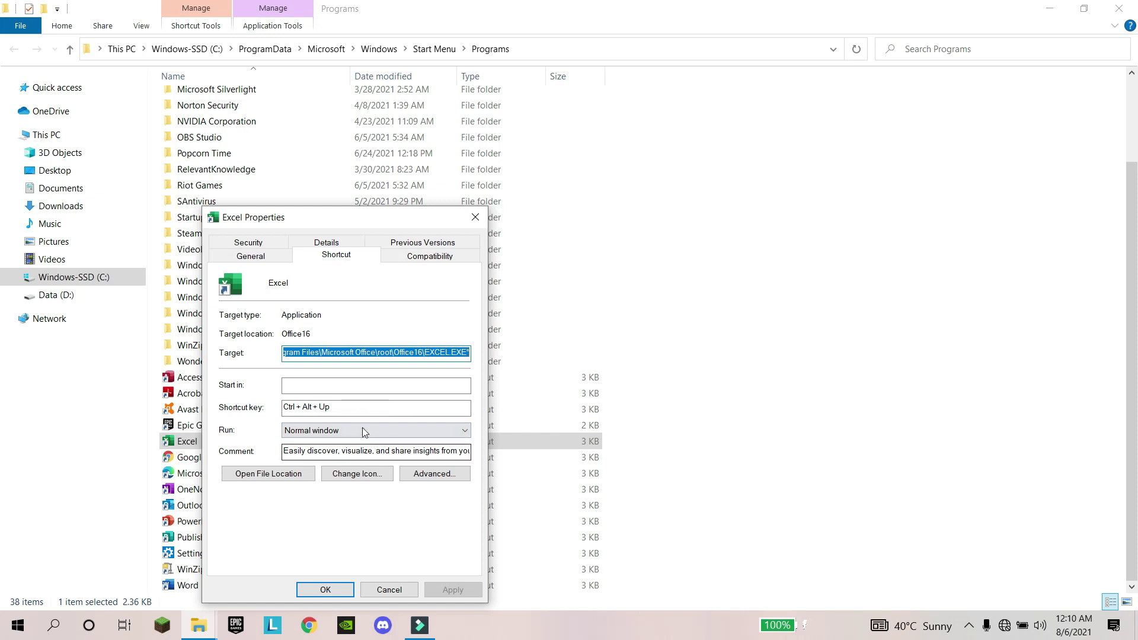
{"action": "left_click", "coordinate": [350, 409]}
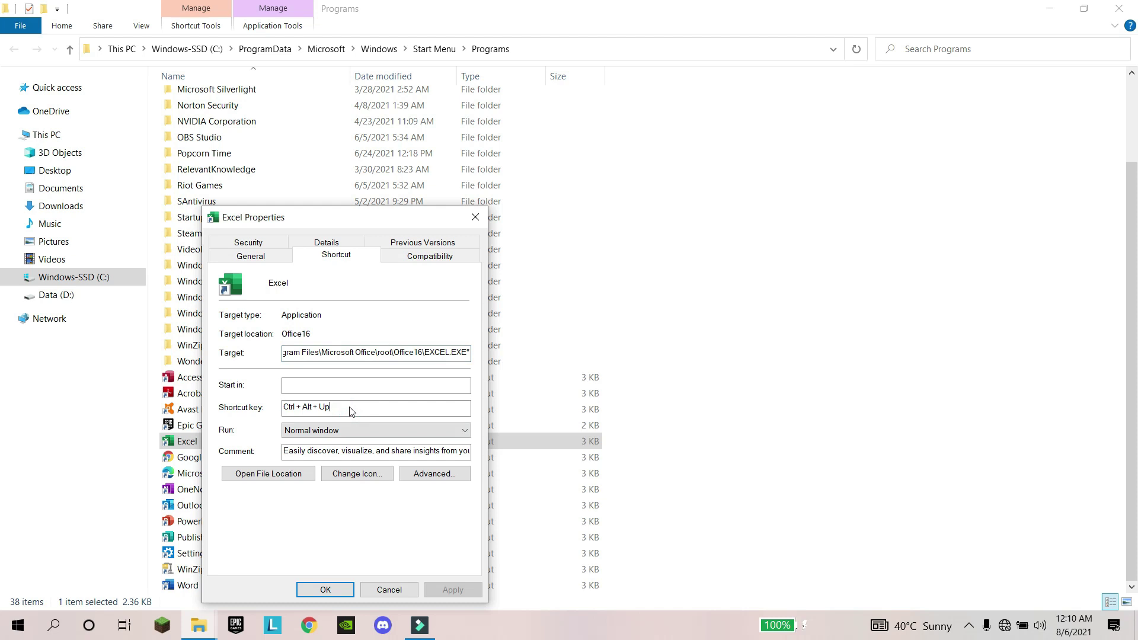
{"action": "key", "text": "ctrl+alt+Left"}
{"action": "key", "text": "ctrl+alt+Down"}
{"action": "key", "text": "ctrl+alt+Up"}
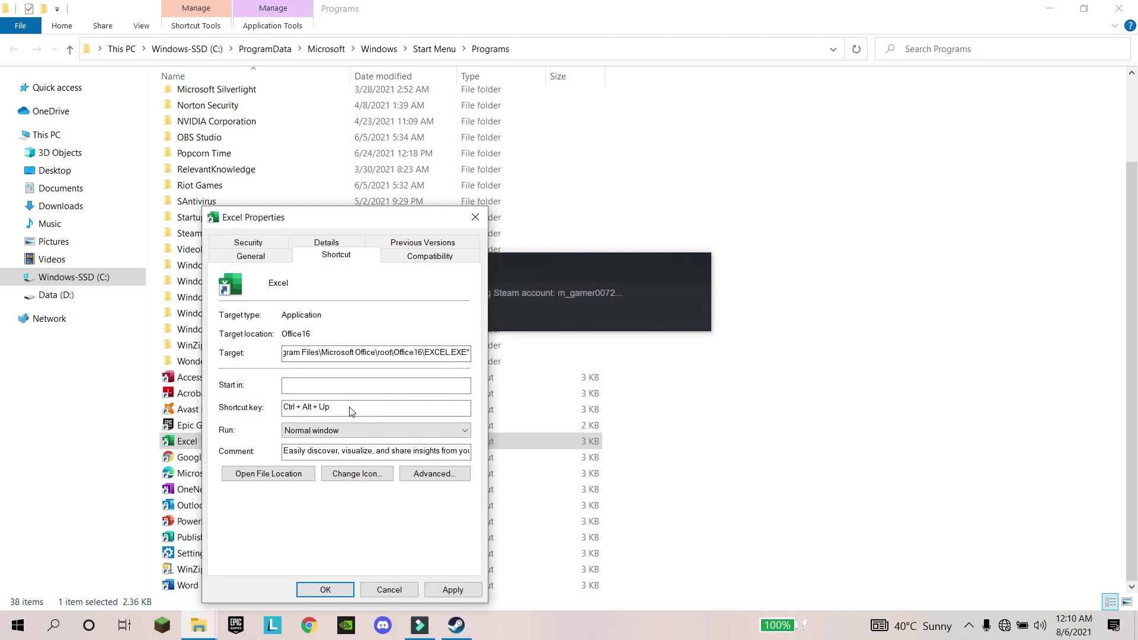
{"action": "left_click", "coordinate": [457, 591]}
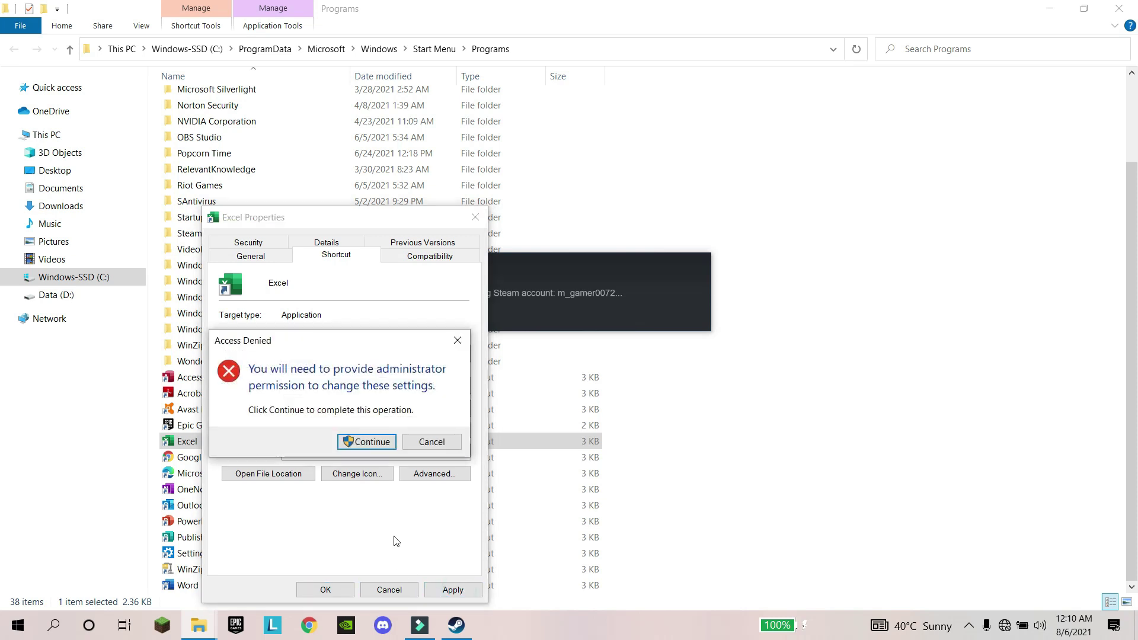
{"action": "left_click", "coordinate": [367, 442]}
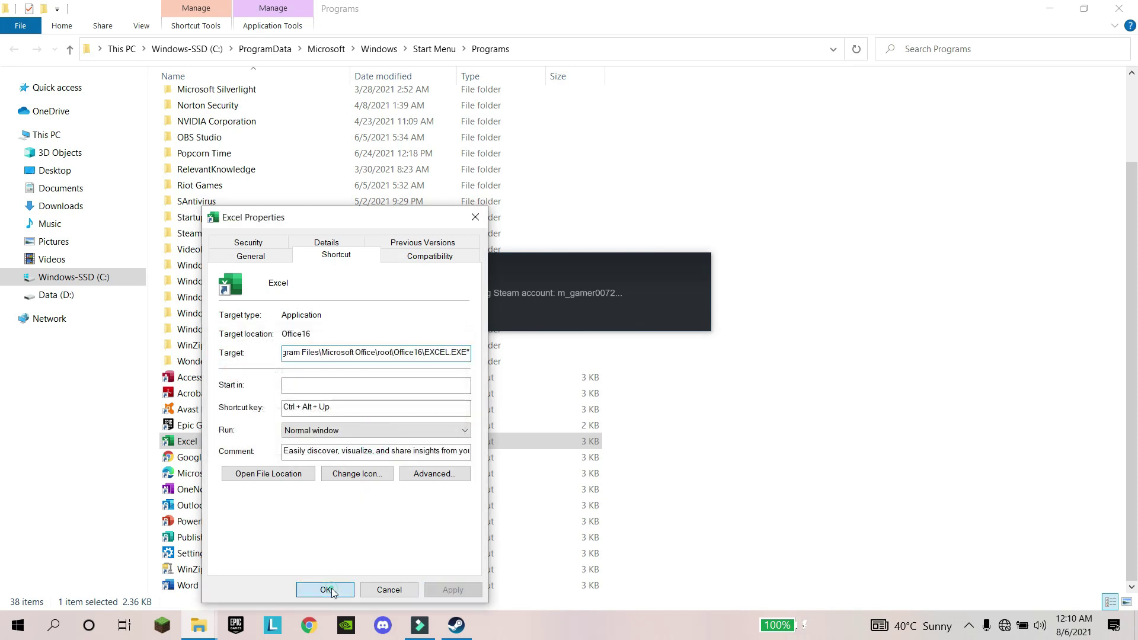
{"action": "left_click", "coordinate": [327, 590]}
Dismiss the Steam connection error dialog and minimize the Programs folder window to show the desktop
{"action": "mouse_move", "coordinate": [437, 633]}
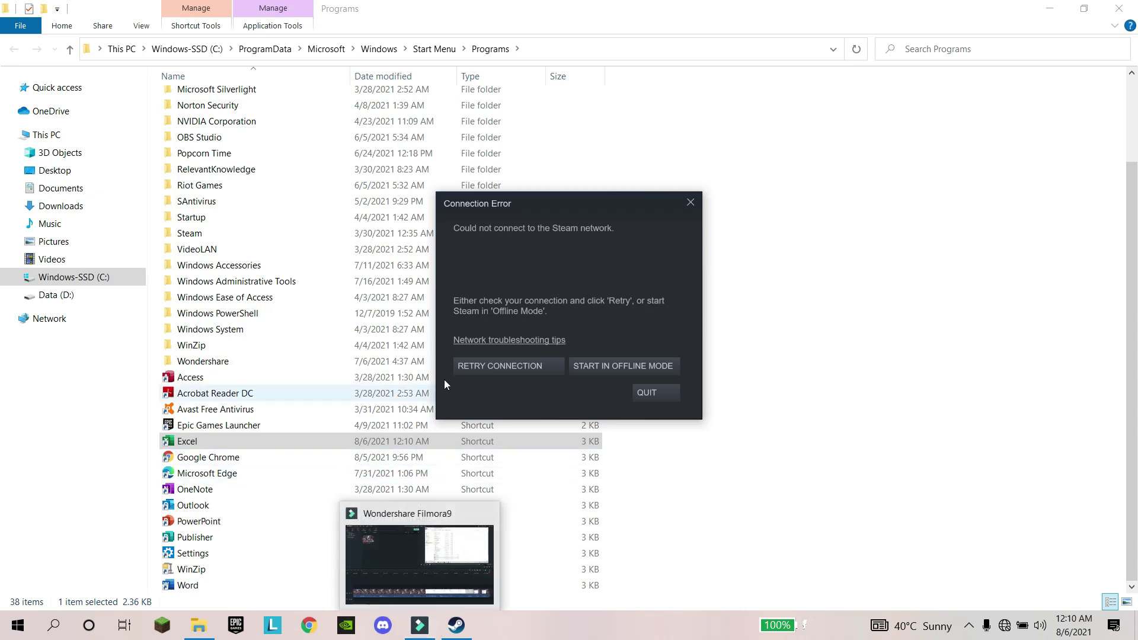
{"action": "left_click", "coordinate": [691, 203]}
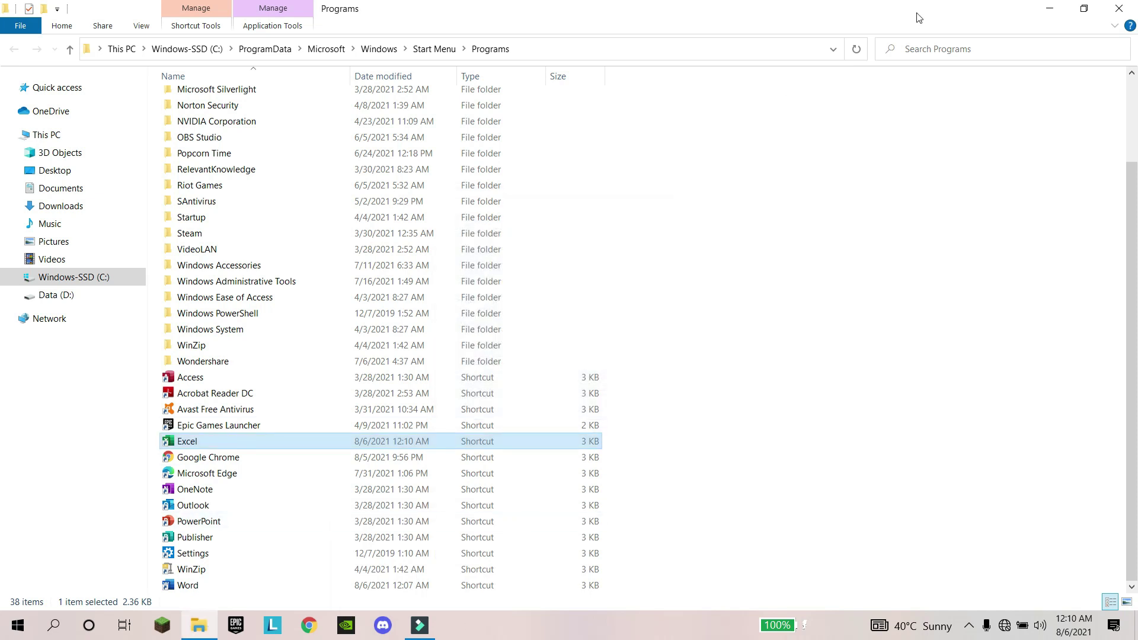
{"action": "key", "text": "ctrl+Down"}
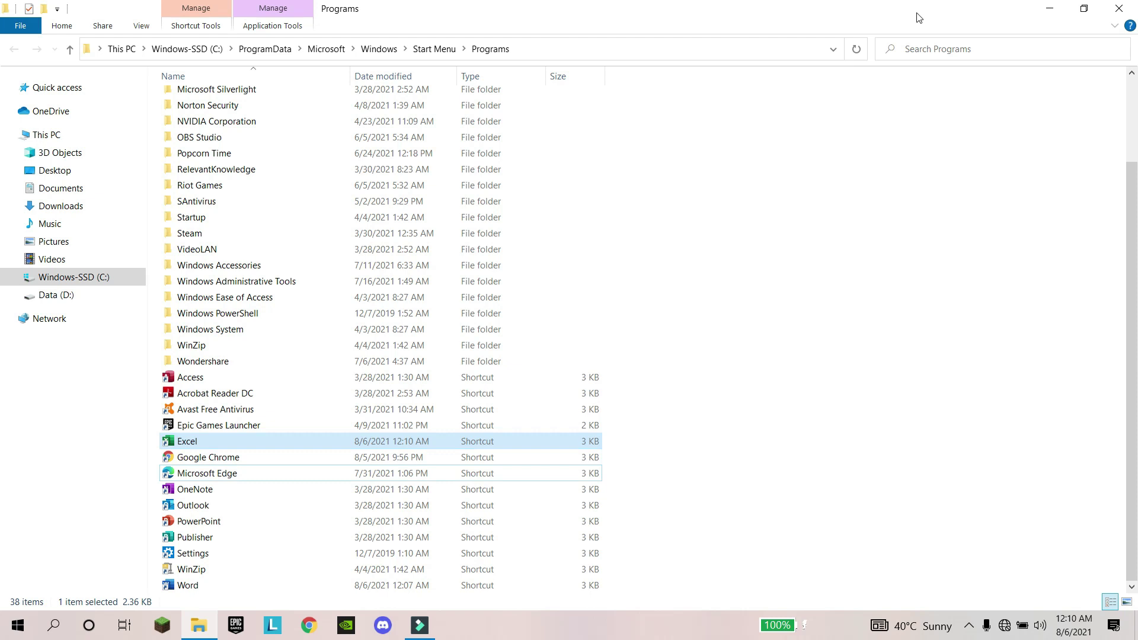
{"action": "key", "text": "ctrl+Right"}
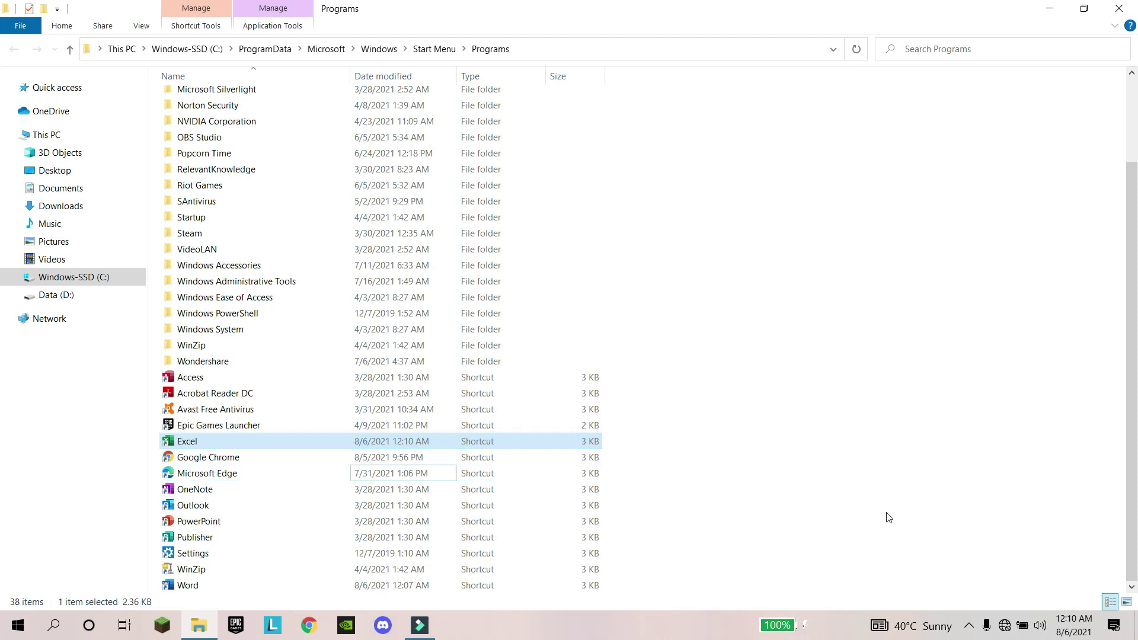
{"action": "left_click", "coordinate": [1051, 13]}
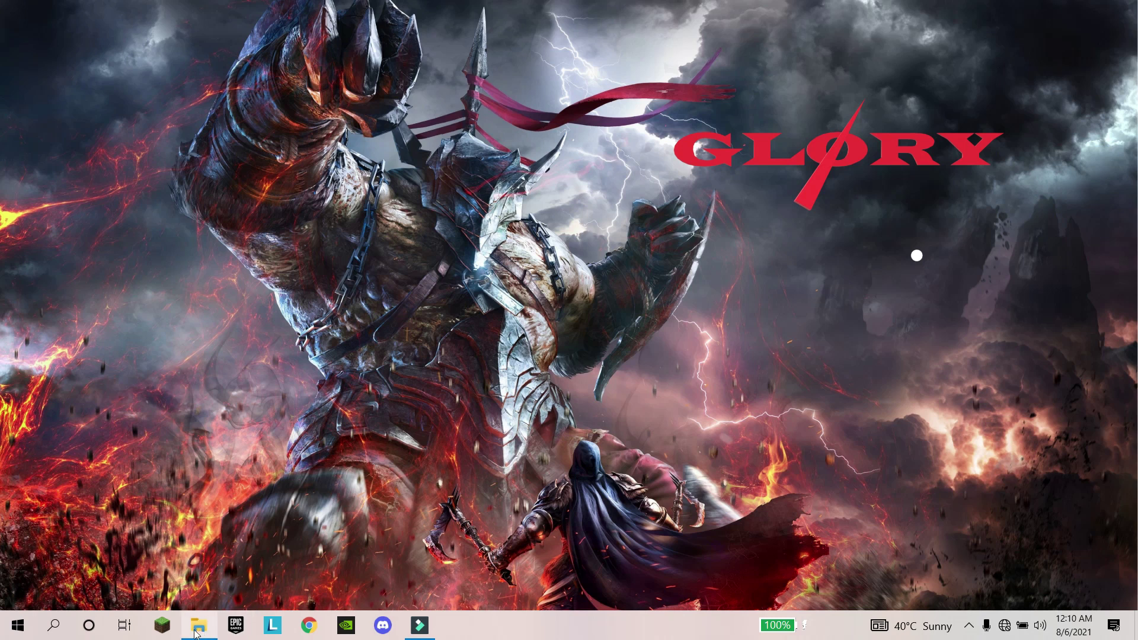
{"action": "mouse_move", "coordinate": [199, 632]}
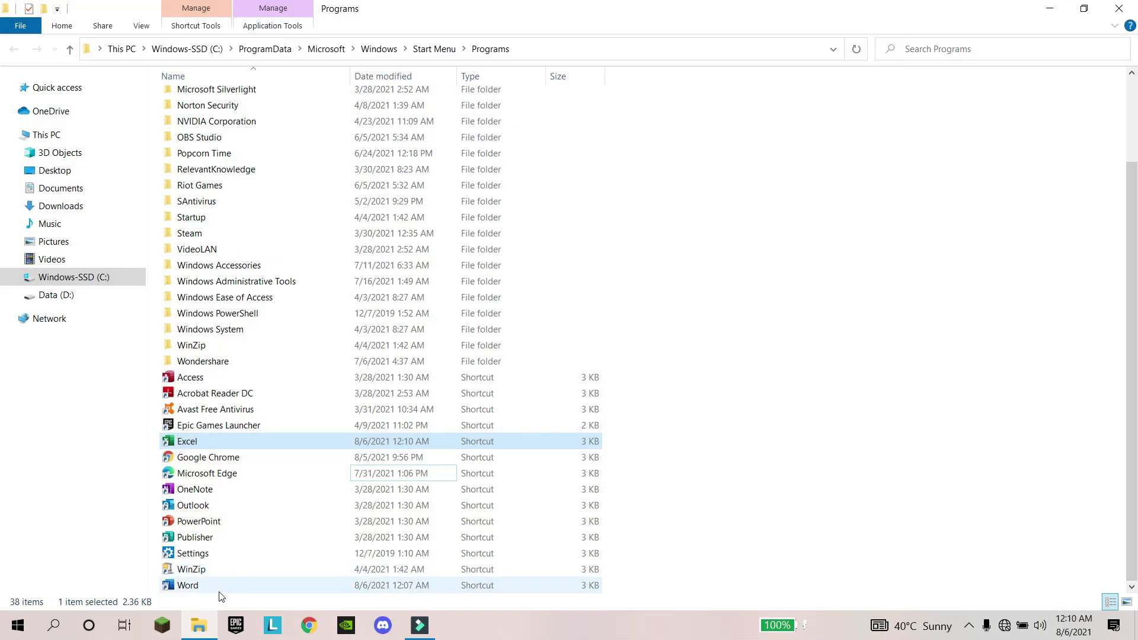
{"action": "left_click", "coordinate": [208, 623]}
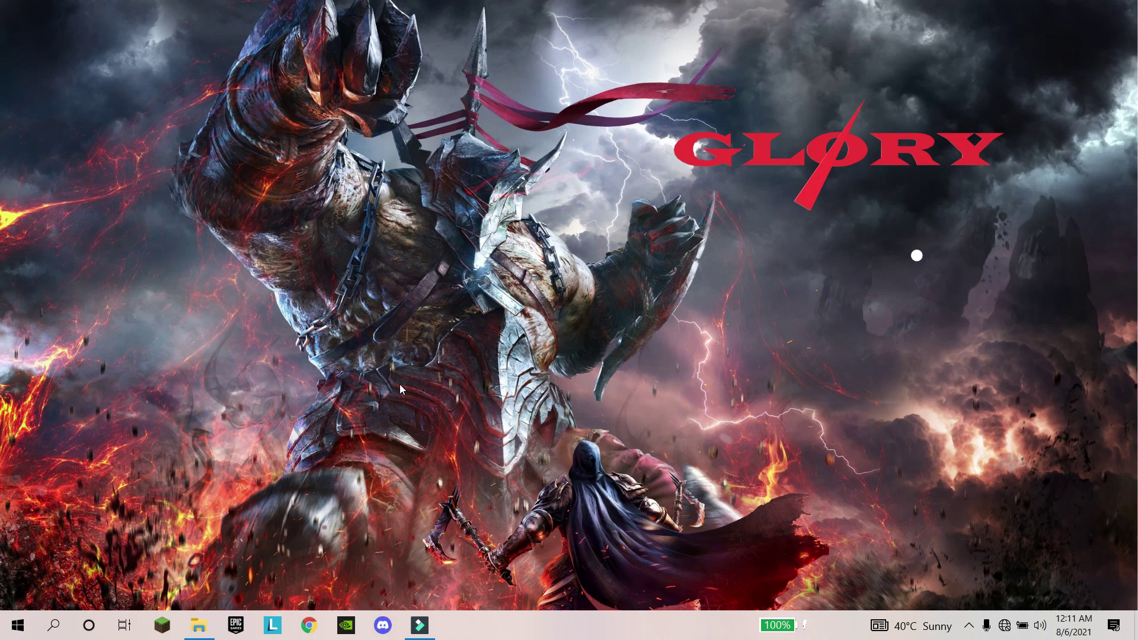
Bring up the Shut Down Windows dialog from the desktop and examine its available actions, keeping Shut down selected
{"action": "key", "text": "alt+F4"}
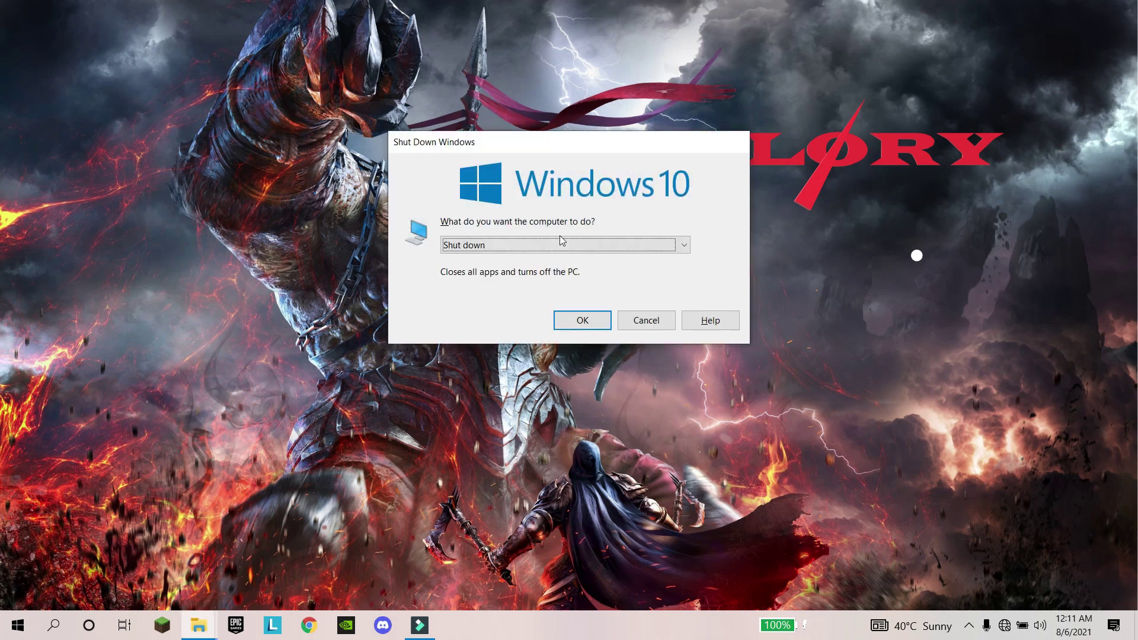
{"action": "left_click", "coordinate": [584, 246]}
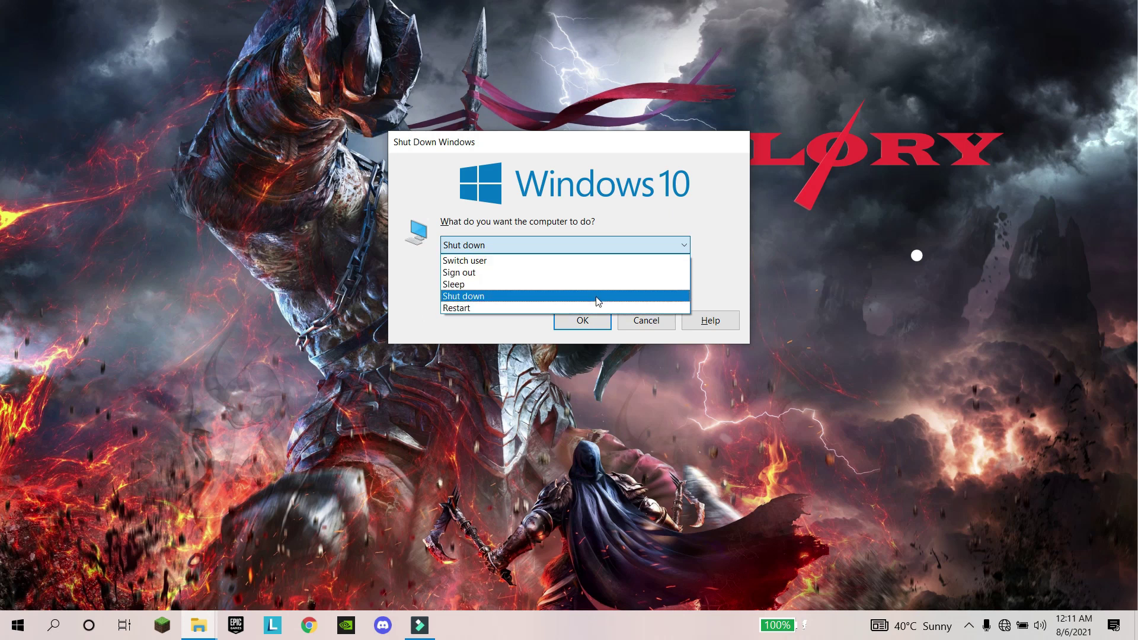
{"action": "key", "text": "Return"}
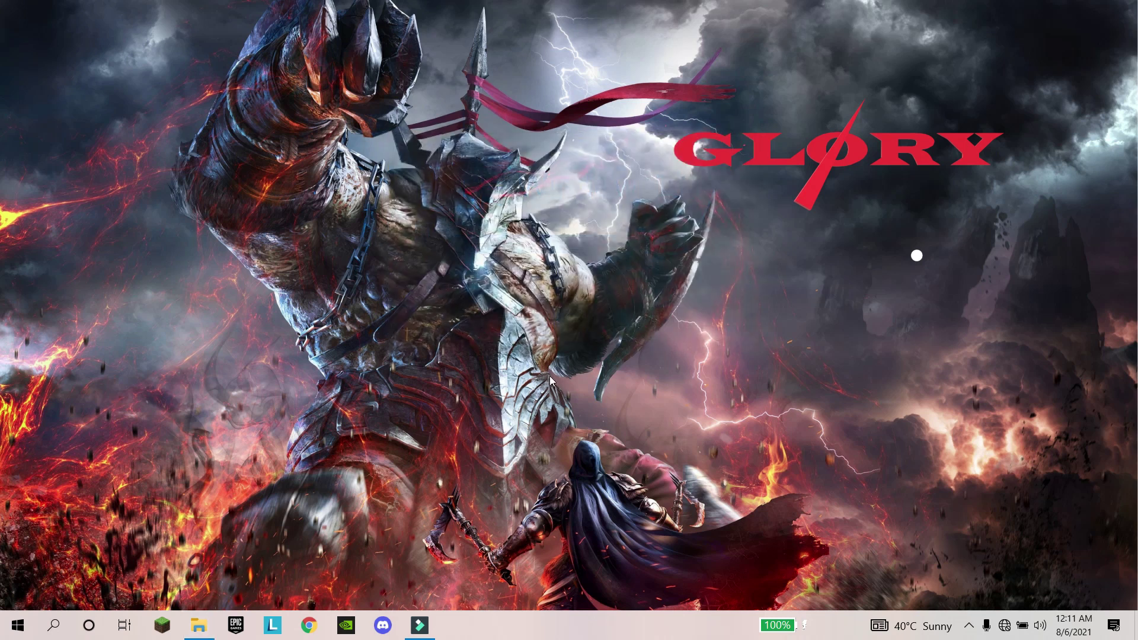
{"action": "key", "text": "alt+F4"}
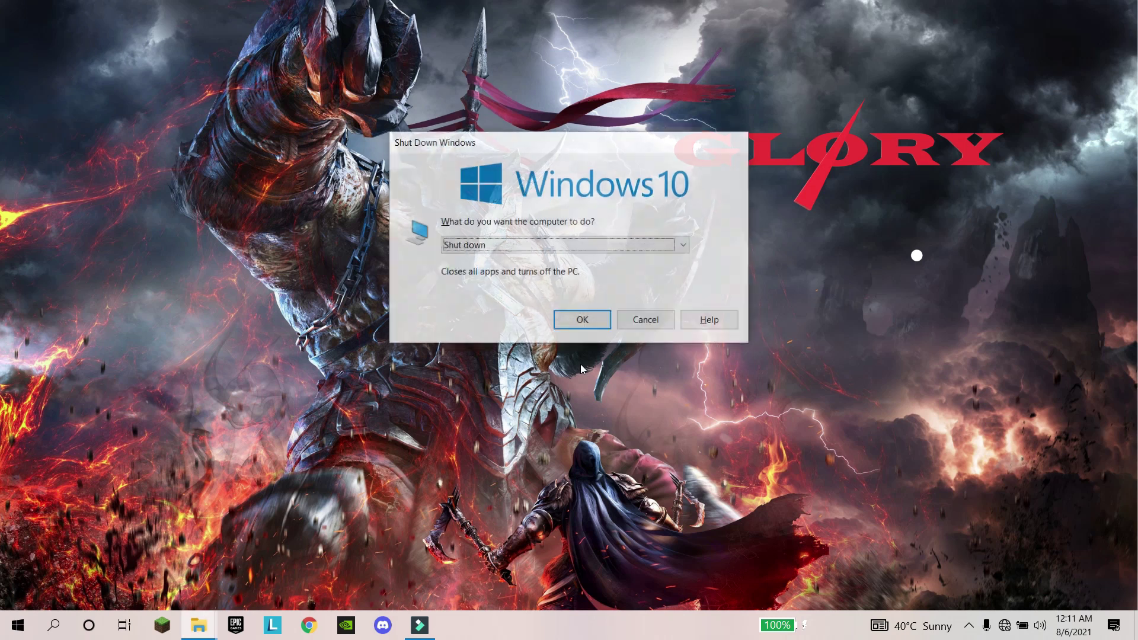
{"action": "key", "text": "Return"}
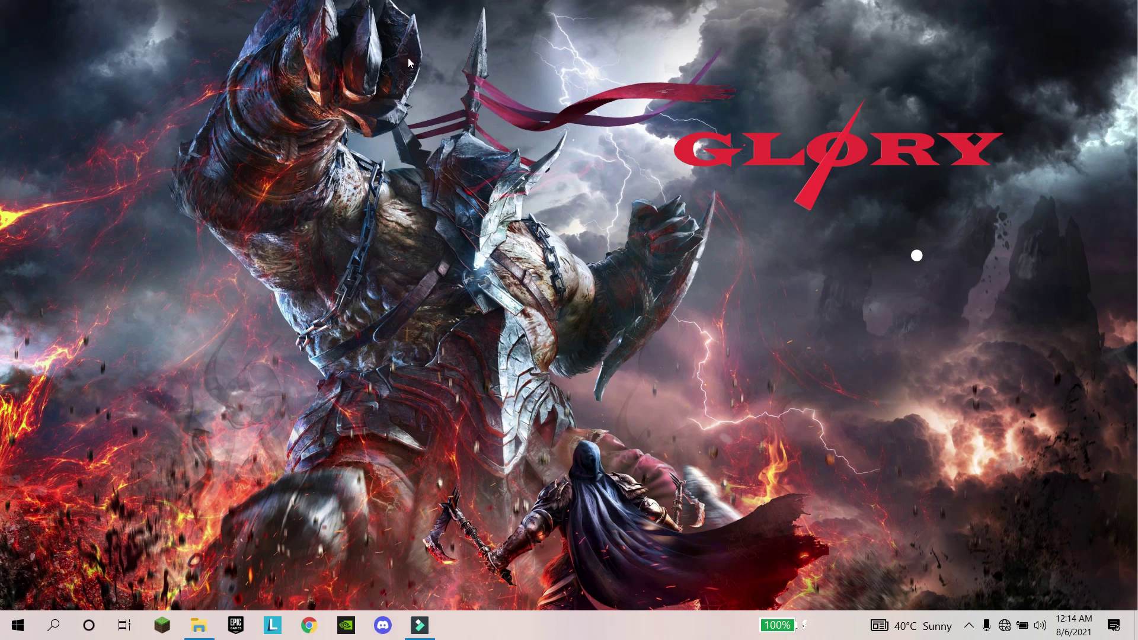
Launch Command Prompt by searching for "cmd" and maximize its window
{"action": "key", "text": "super"}
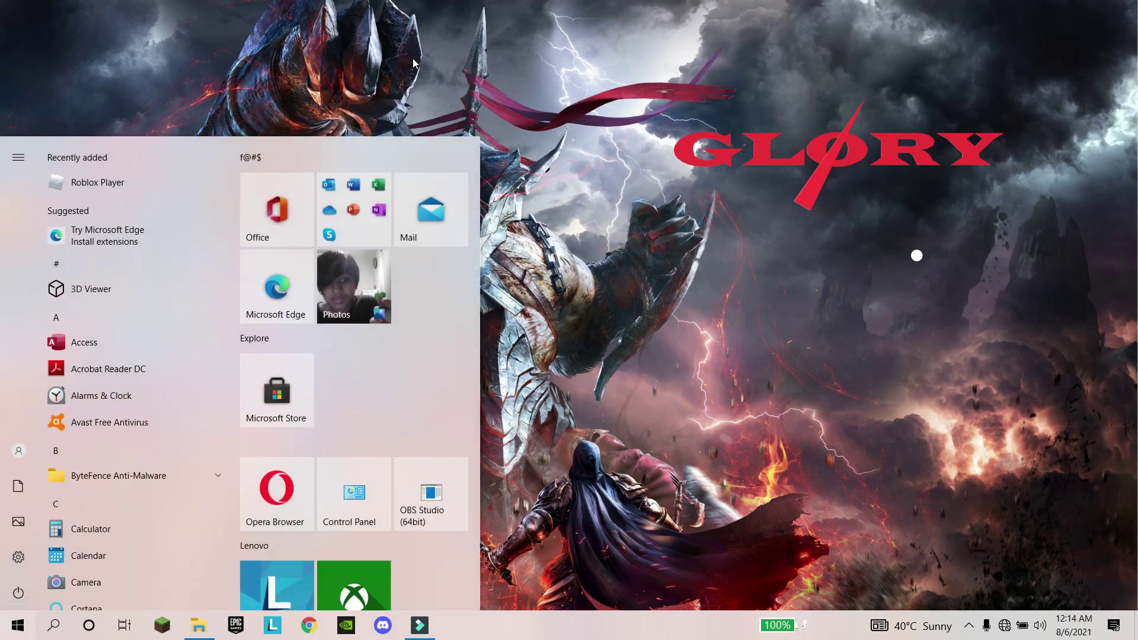
{"action": "type", "text": "cmd"}
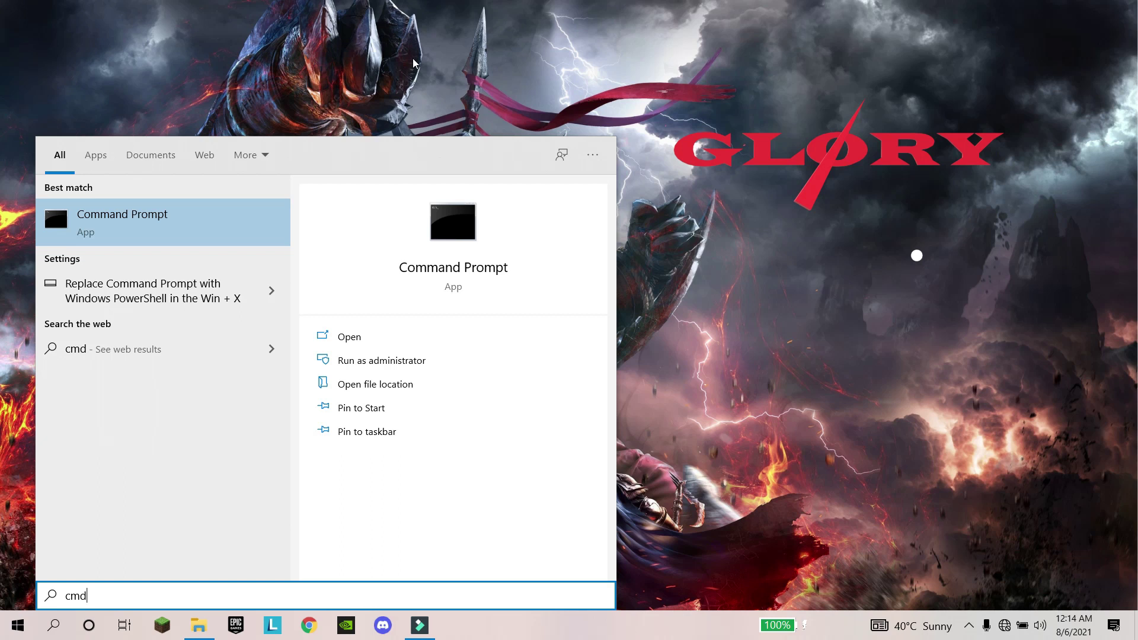
{"action": "key", "text": "Return"}
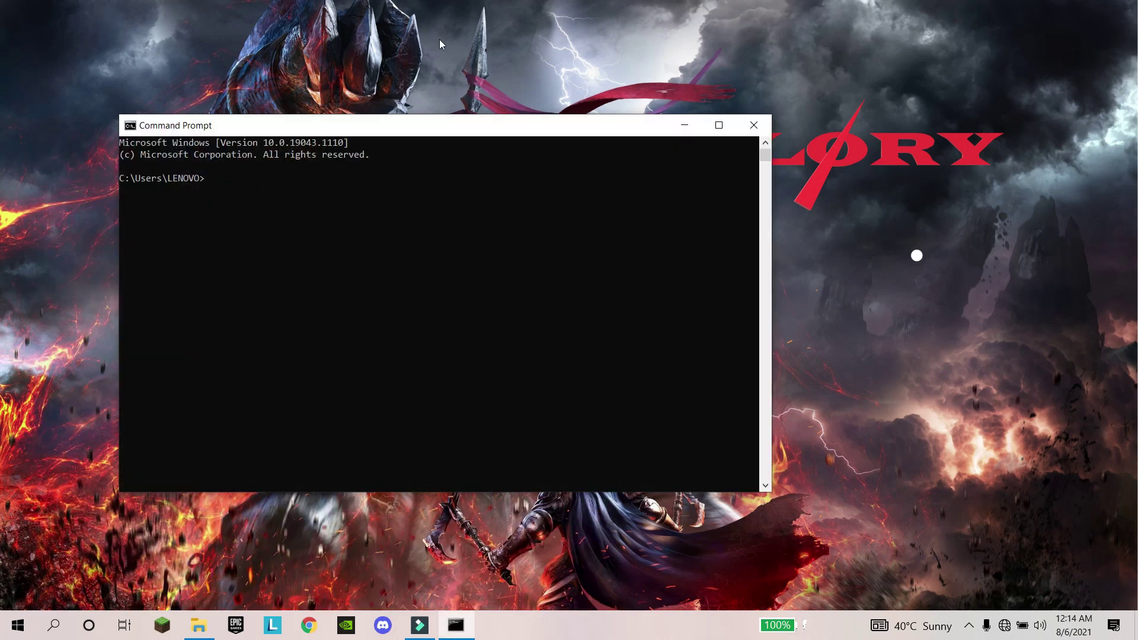
{"action": "double_click", "coordinate": [431, 125]}
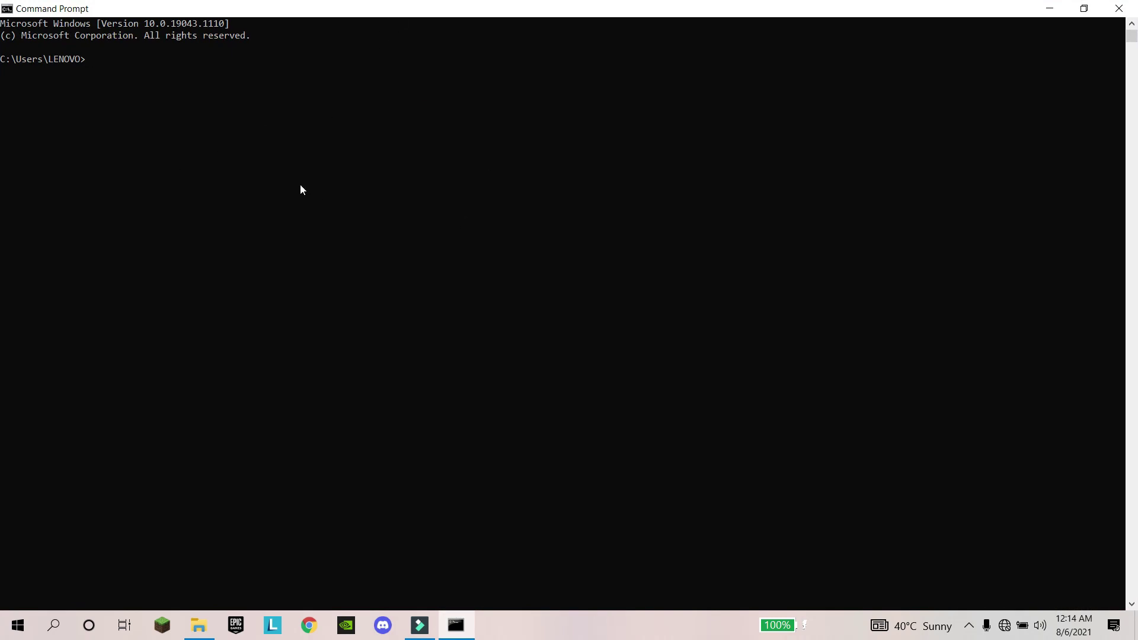
Lower the Command Prompt window's opacity to 30% in the colour settings of its properties
{"action": "right_click", "coordinate": [538, 12]}
{"action": "right_click", "coordinate": [498, 11]}
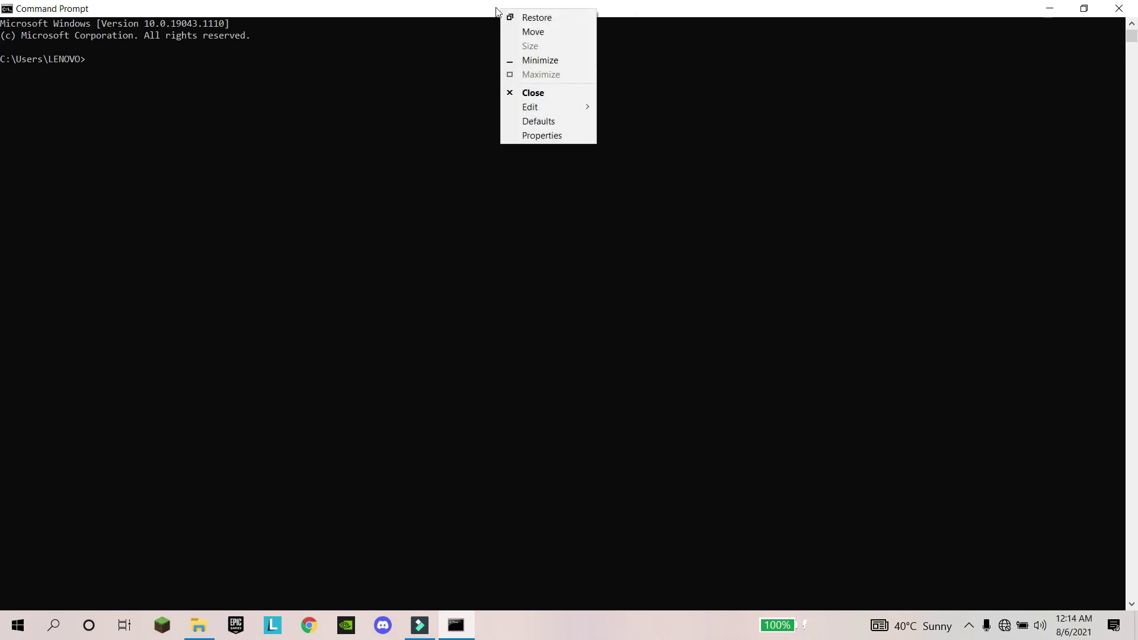
{"action": "left_click", "coordinate": [542, 135]}
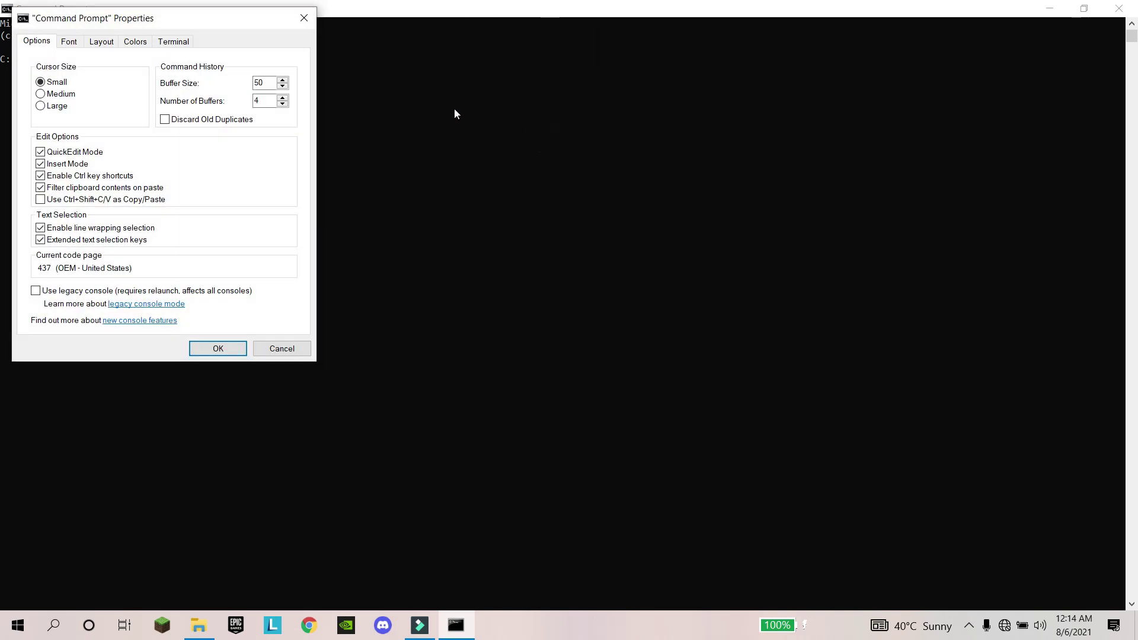
{"action": "left_click_drag", "start_coordinate": [213, 17], "coordinate": [402, 72]}
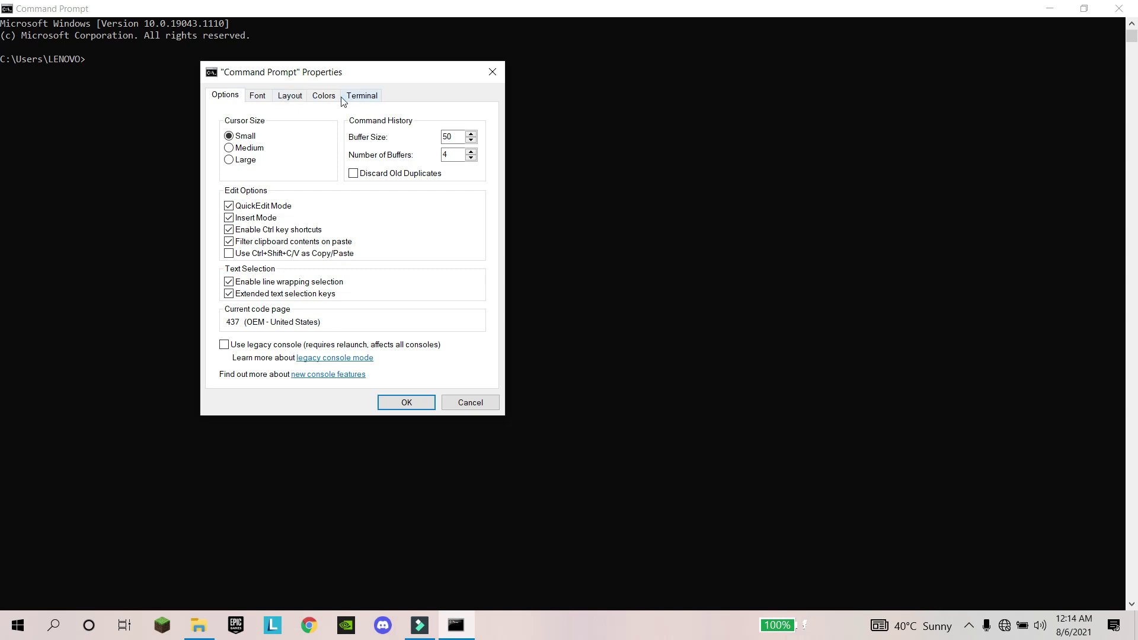
{"action": "left_click", "coordinate": [289, 96]}
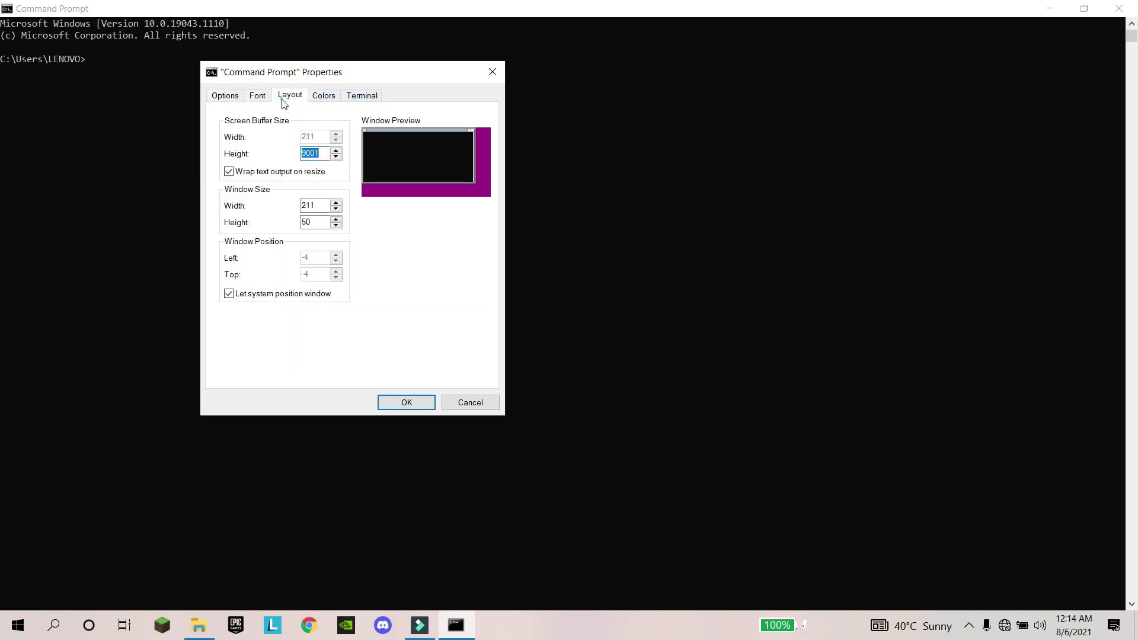
{"action": "left_click", "coordinate": [323, 98]}
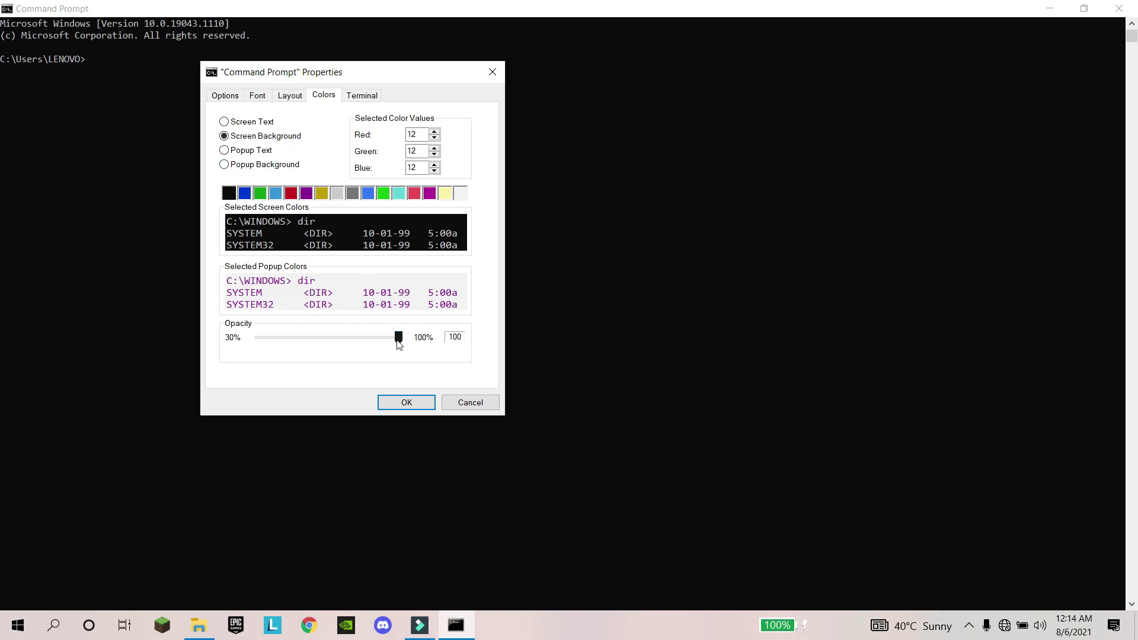
{"action": "left_click_drag", "start_coordinate": [397, 337], "coordinate": [244, 342]}
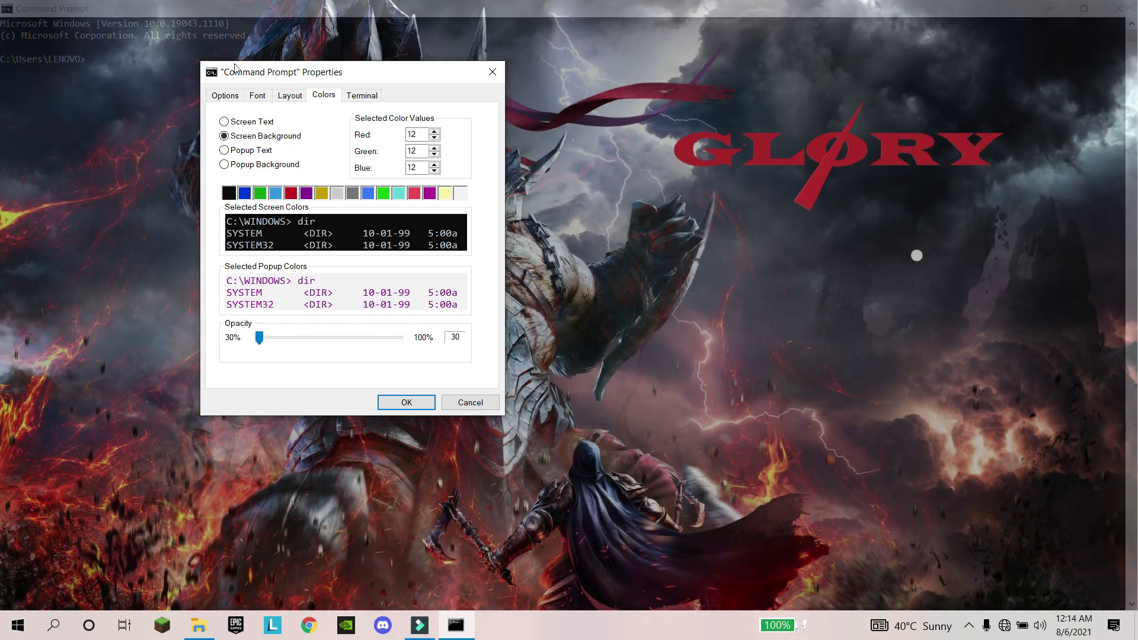
Try blue as the Command Prompt's screen background, choose dark red (197, 15, 31) instead, confirm the properties and close the window
{"action": "left_click_drag", "start_coordinate": [285, 71], "coordinate": [490, 106]}
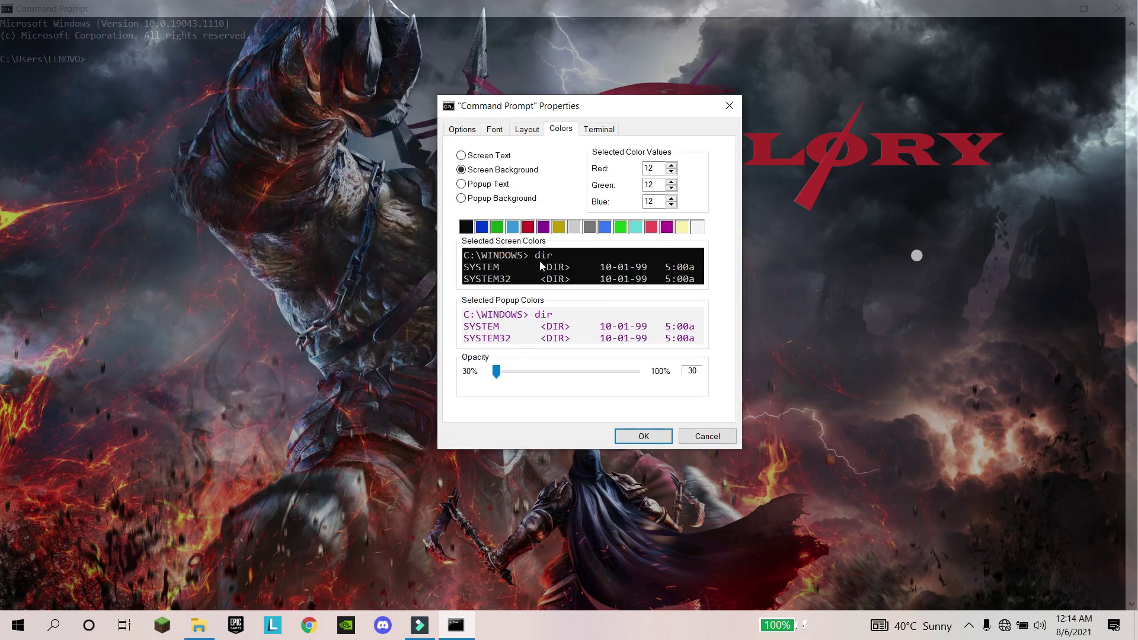
{"action": "left_click", "coordinate": [605, 228]}
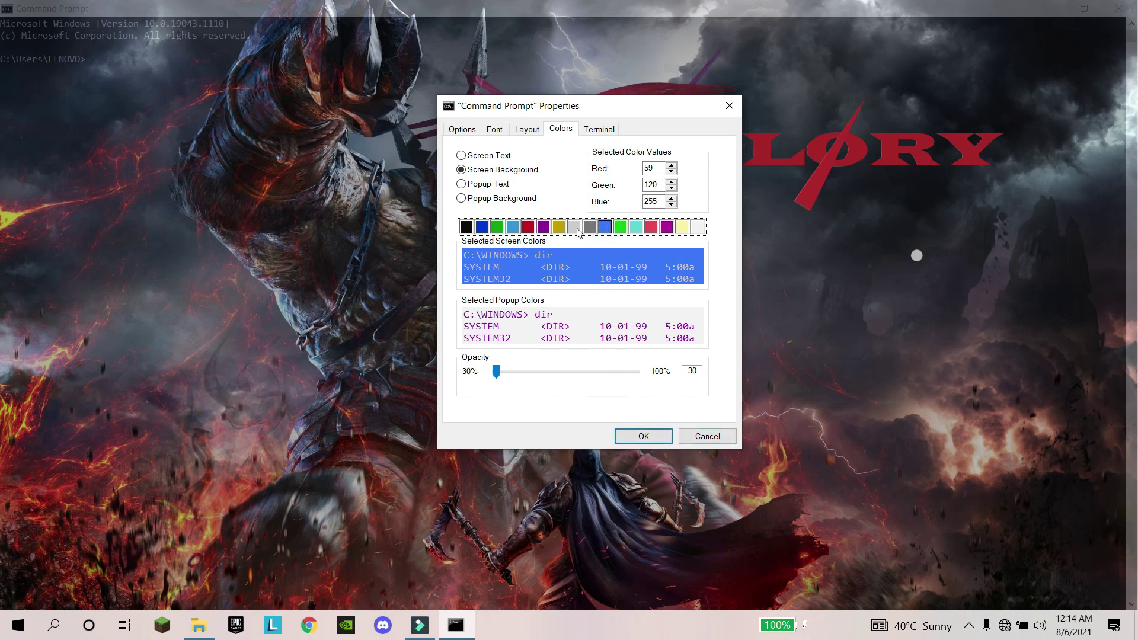
{"action": "left_click", "coordinate": [528, 227]}
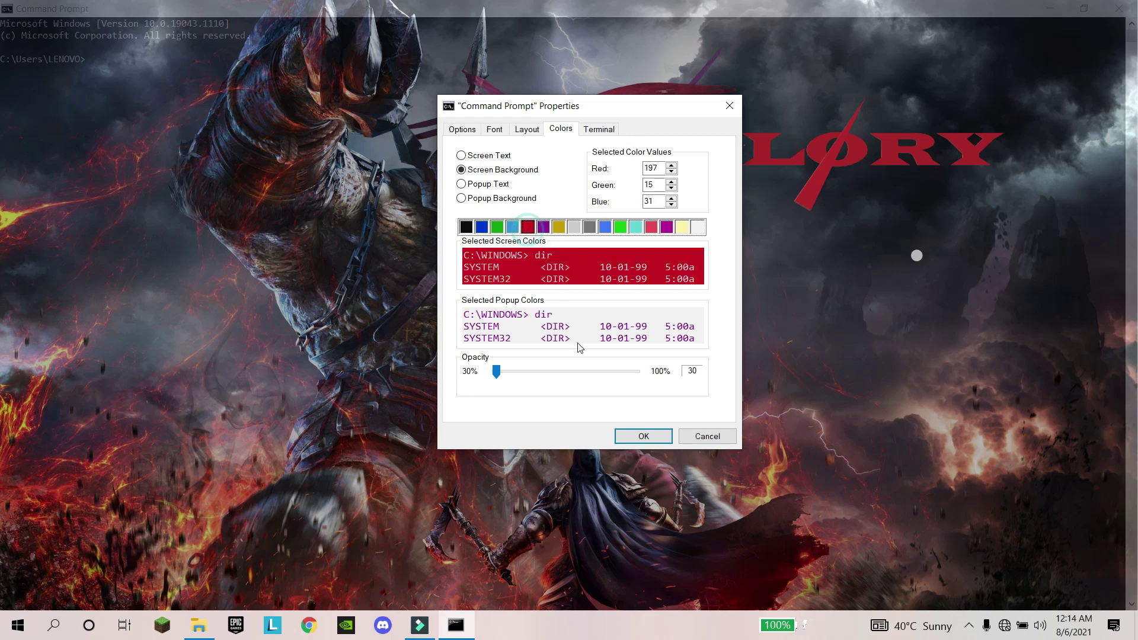
{"action": "left_click", "coordinate": [643, 436]}
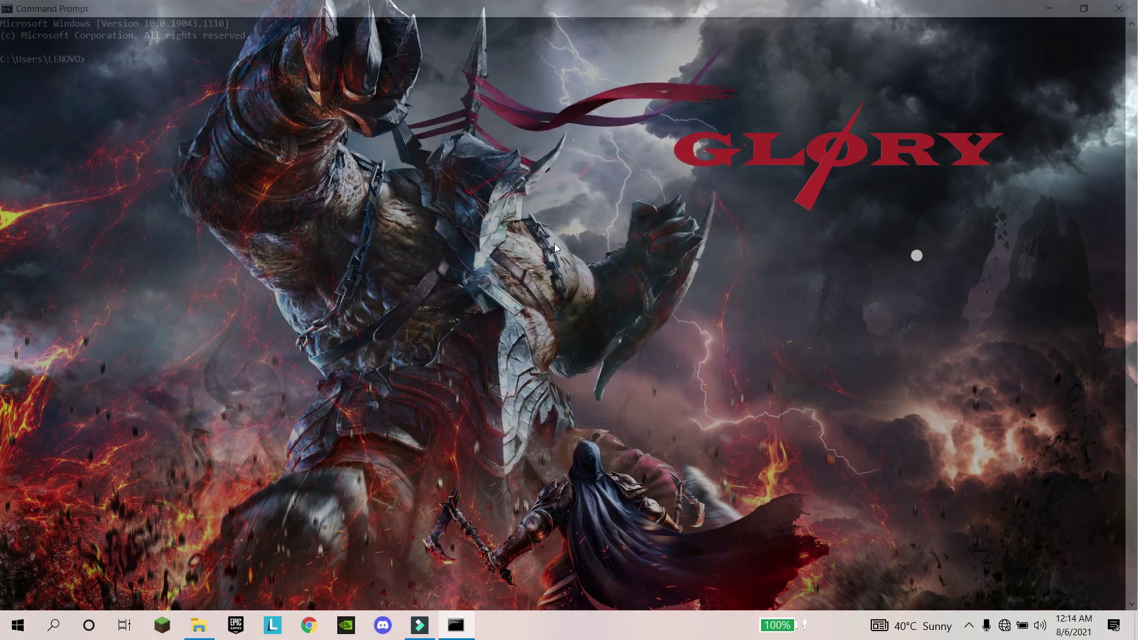
{"action": "left_click", "coordinate": [1112, 5]}
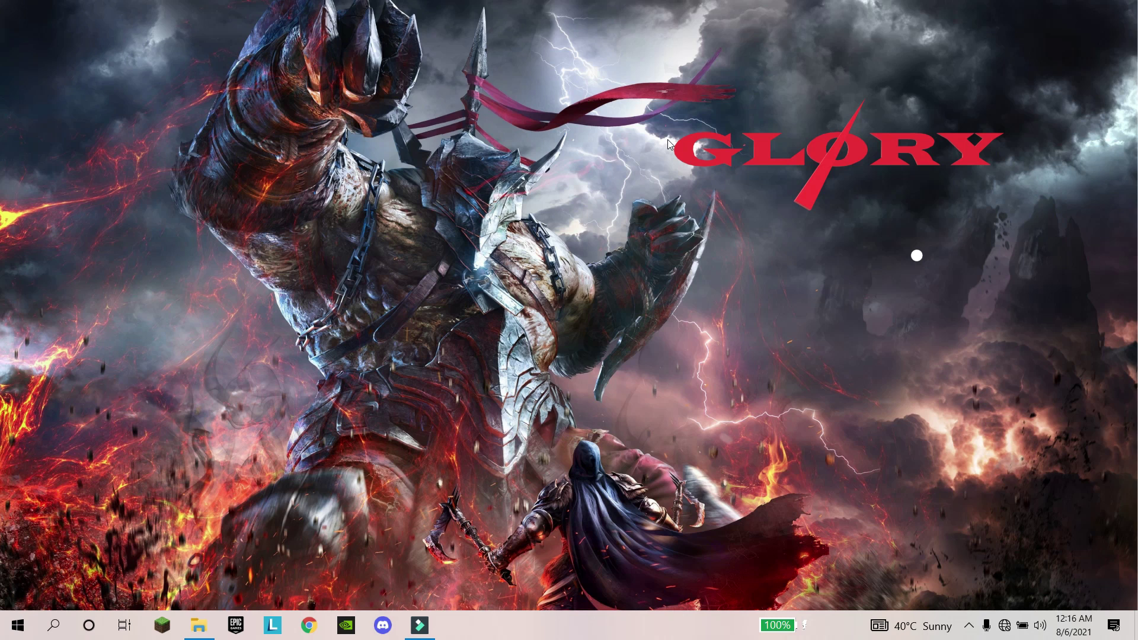
Create a second virtual desktop in Task View and switch to Desktop 2
{"action": "key", "text": "super+Tab"}
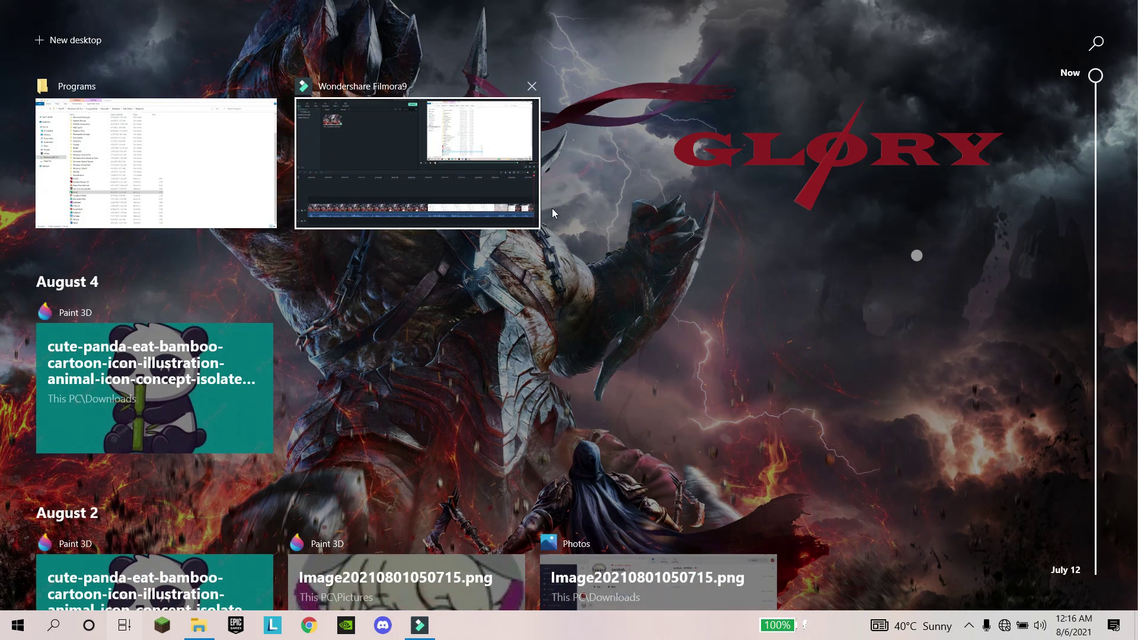
{"action": "left_click", "coordinate": [93, 48]}
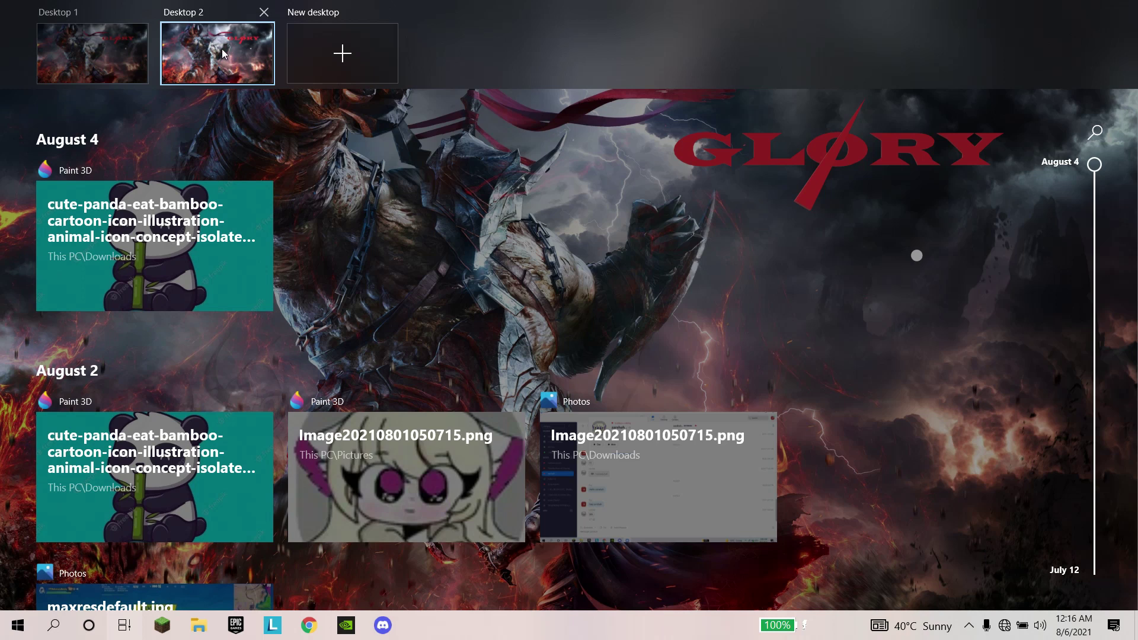
{"action": "left_click", "coordinate": [222, 53]}
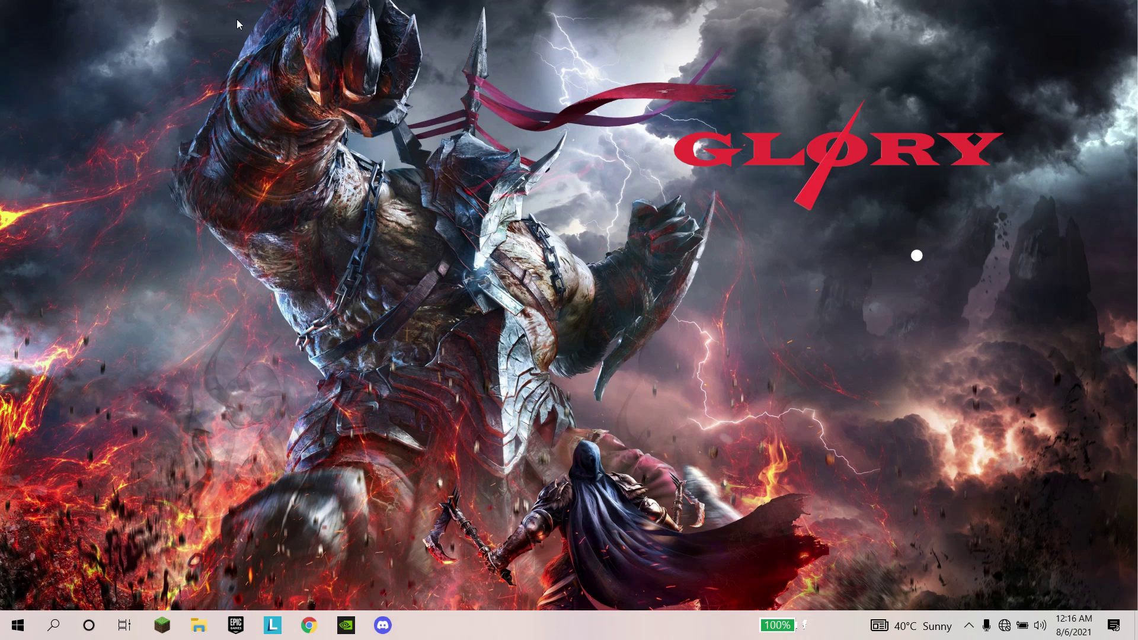
Switch back and forth between Desktop 1 and Desktop 2 through Task View
{"action": "key", "text": "super+Tab"}
{"action": "left_click", "coordinate": [130, 47]}
{"action": "key", "text": "super+Tab"}
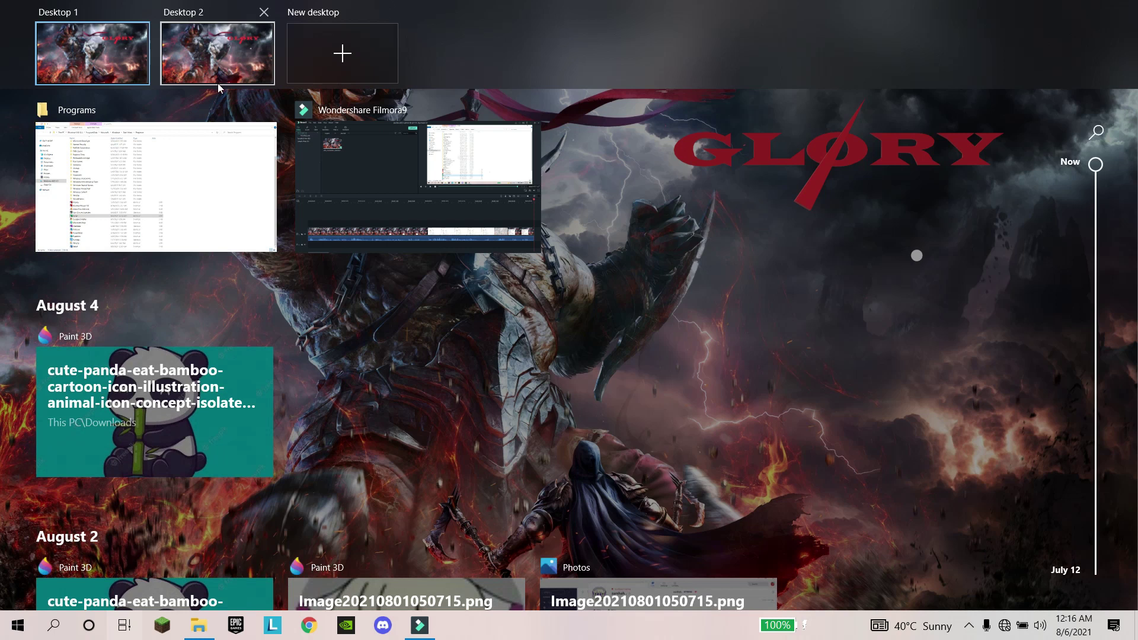
{"action": "left_click", "coordinate": [219, 52]}
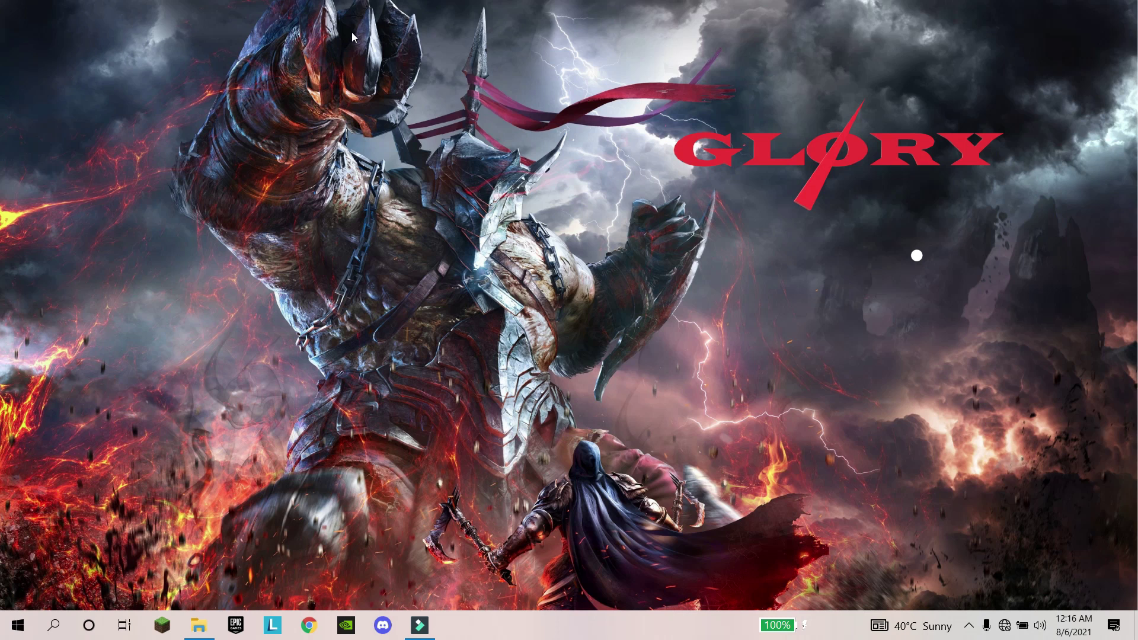
Remove Desktop 2 in Task View and leave Task View
{"action": "key", "text": "super+Tab"}
{"action": "left_click", "coordinate": [261, 19]}
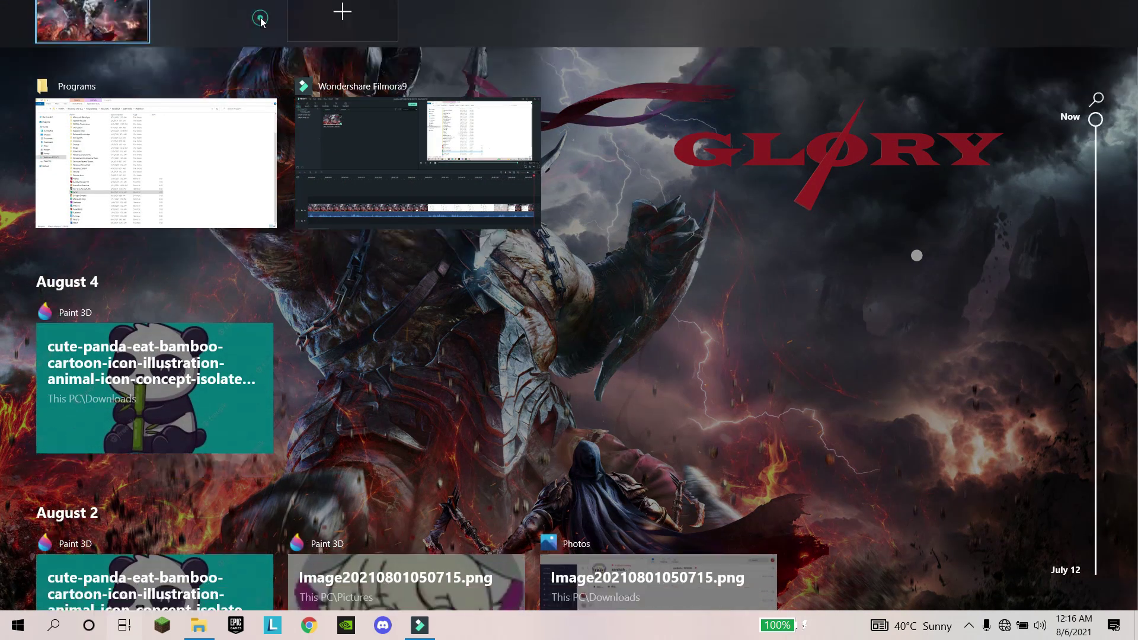
{"action": "left_click", "coordinate": [360, 66]}
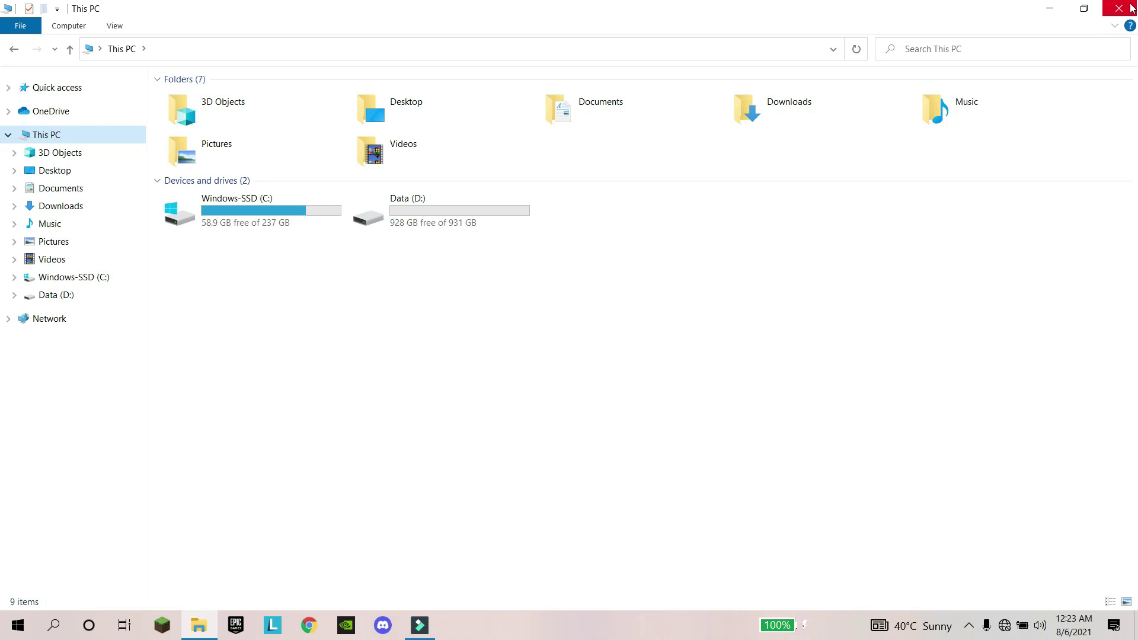
Launch Settings by searching for "sett" and open the sign-in options of the Accounts settings
{"action": "key", "text": "super"}
{"action": "type", "text": "sett"}
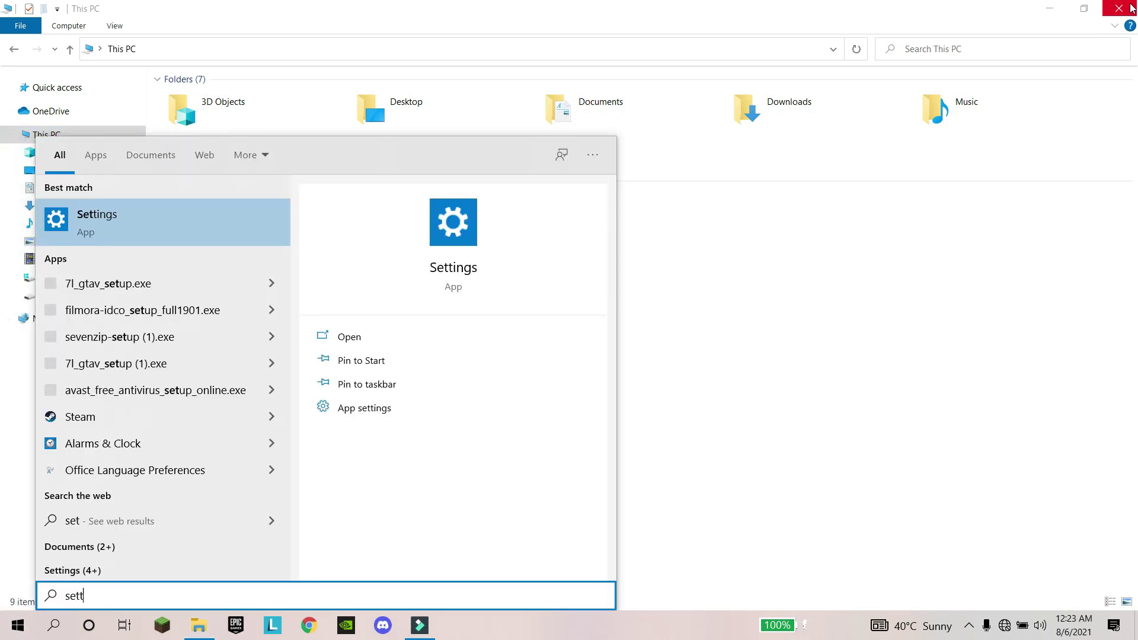
{"action": "key", "text": "Return"}
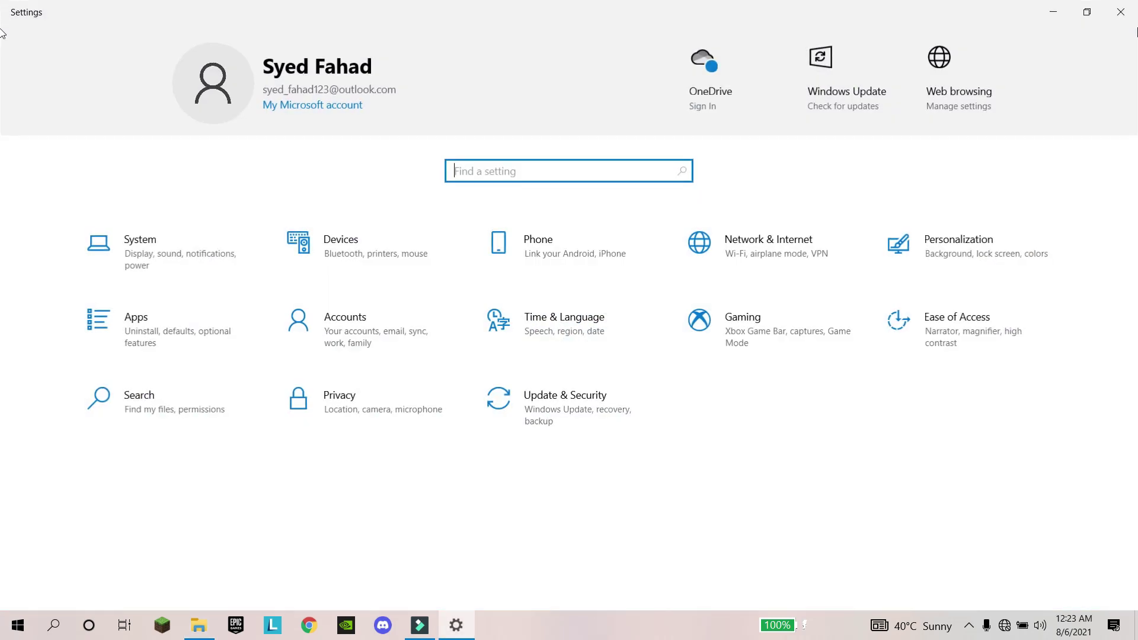
{"action": "left_click", "coordinate": [414, 336]}
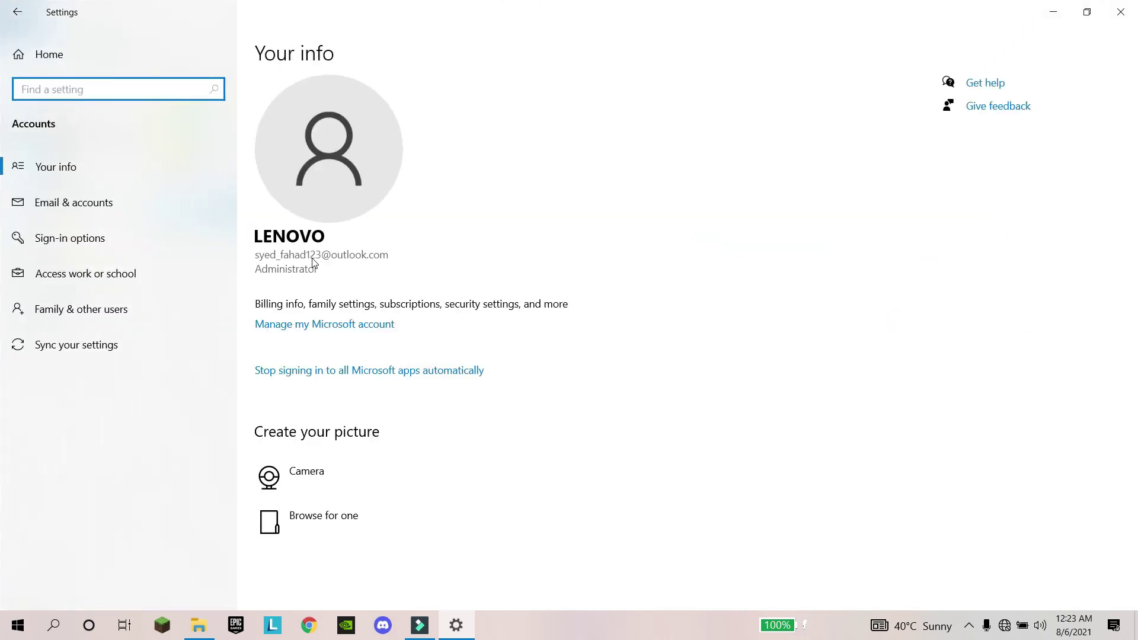
{"action": "left_click", "coordinate": [103, 242]}
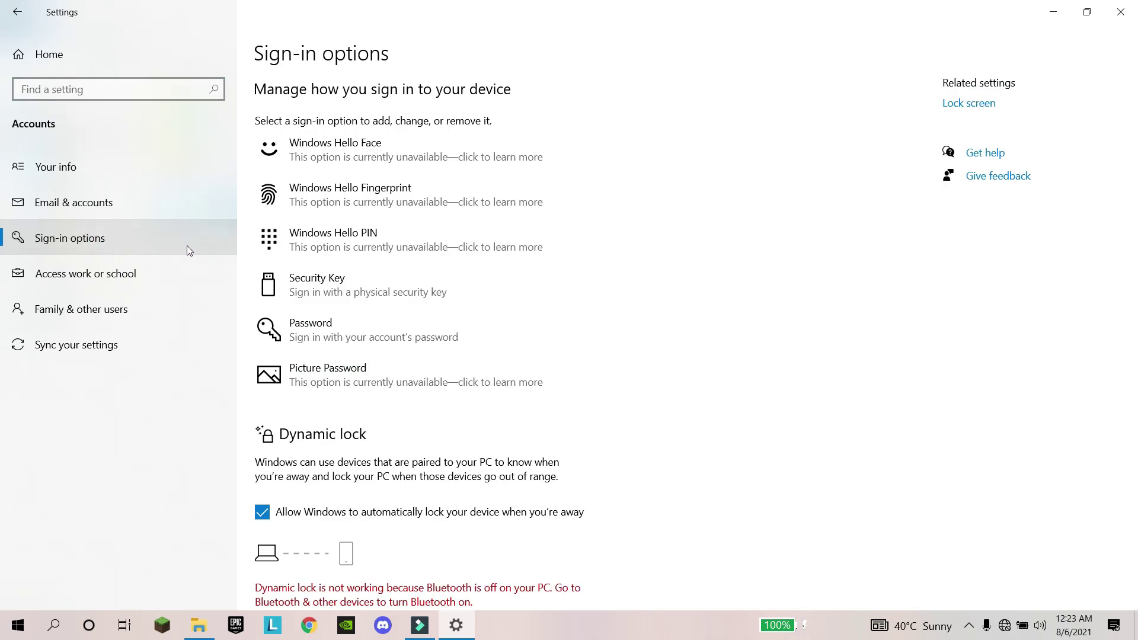
Turn Dynamic lock's option to automatically lock the device when away off and on again
{"action": "scroll", "coordinate": [334, 305], "scroll_direction": "down", "scroll_amount": 3}
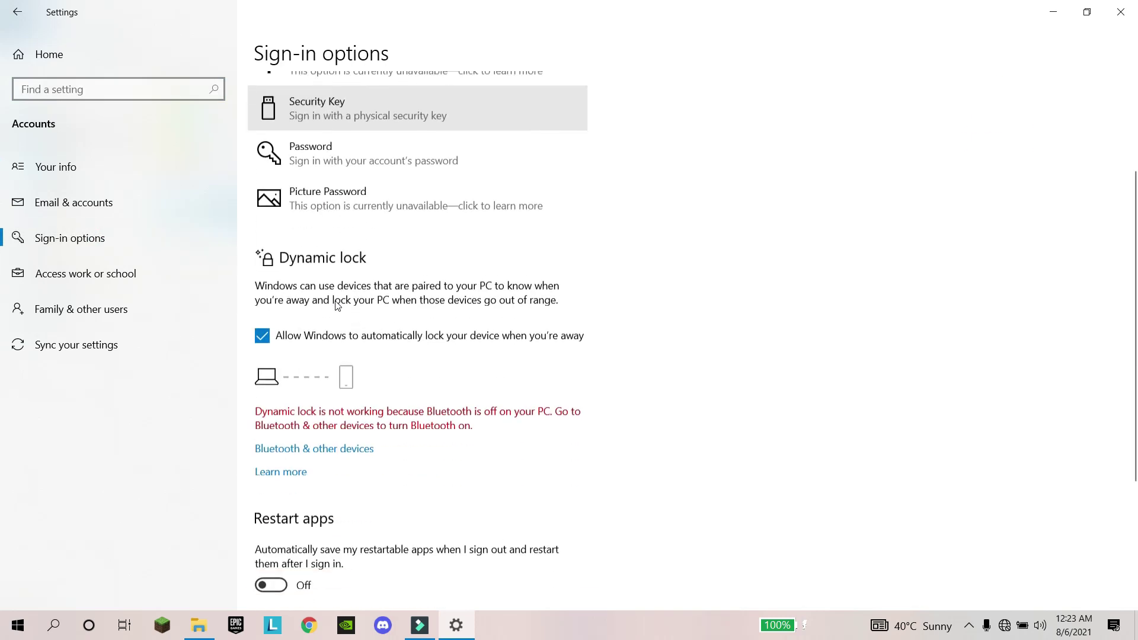
{"action": "left_click", "coordinate": [262, 329]}
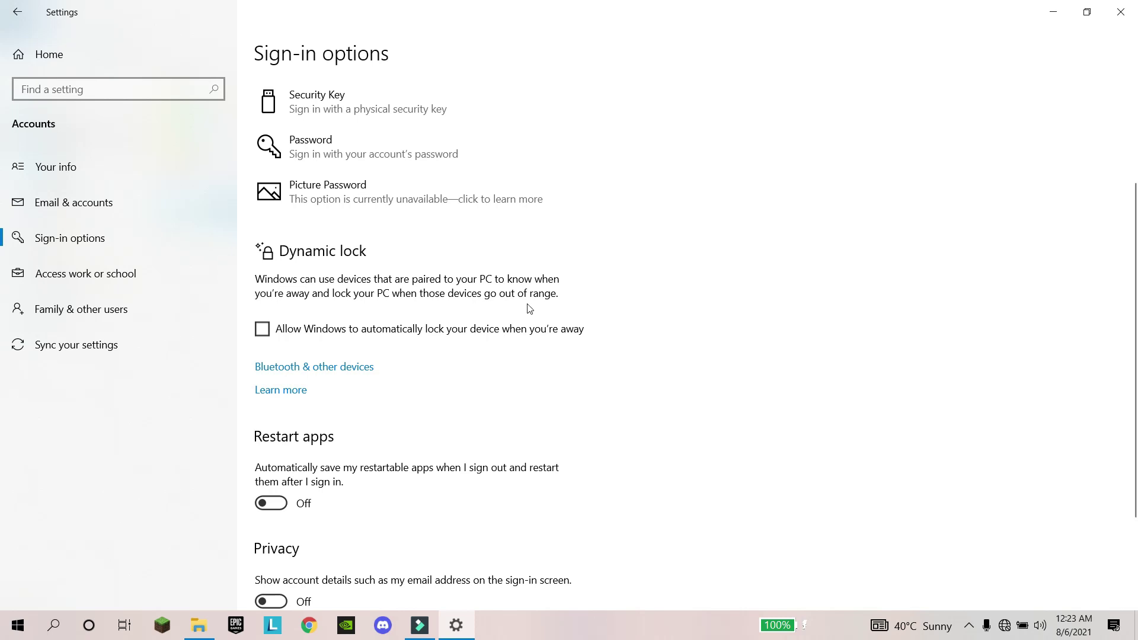
{"action": "left_click", "coordinate": [263, 330]}
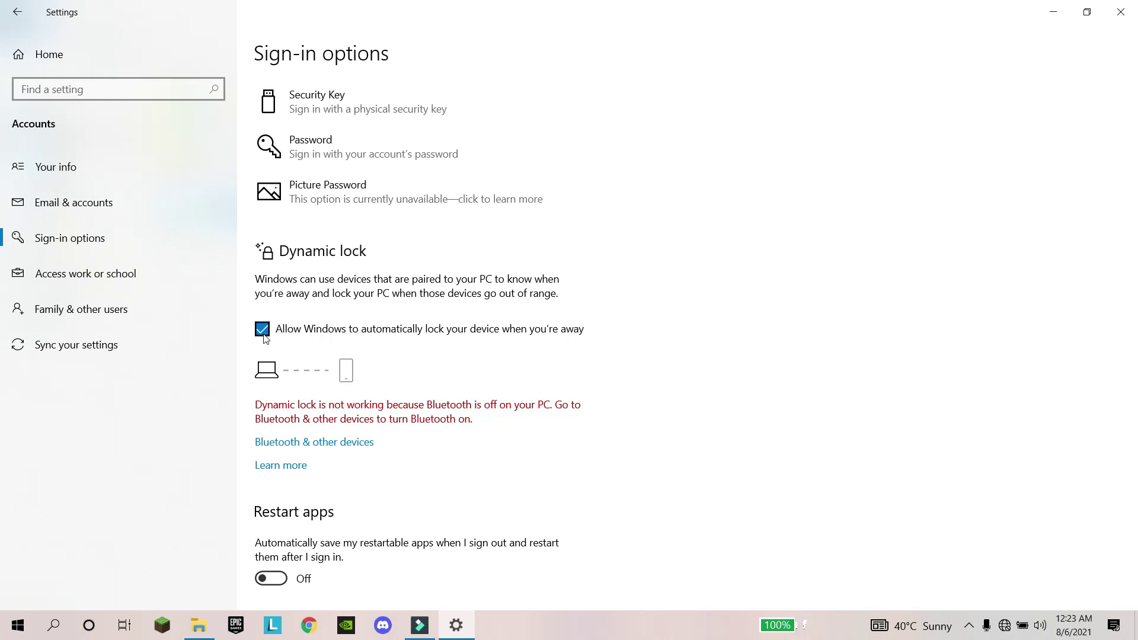
Open the Bluetooth & other devices settings from Dynamic lock, examine the Bluetooth switch and listed devices, and return to the sign-in options
{"action": "left_click", "coordinate": [302, 446]}
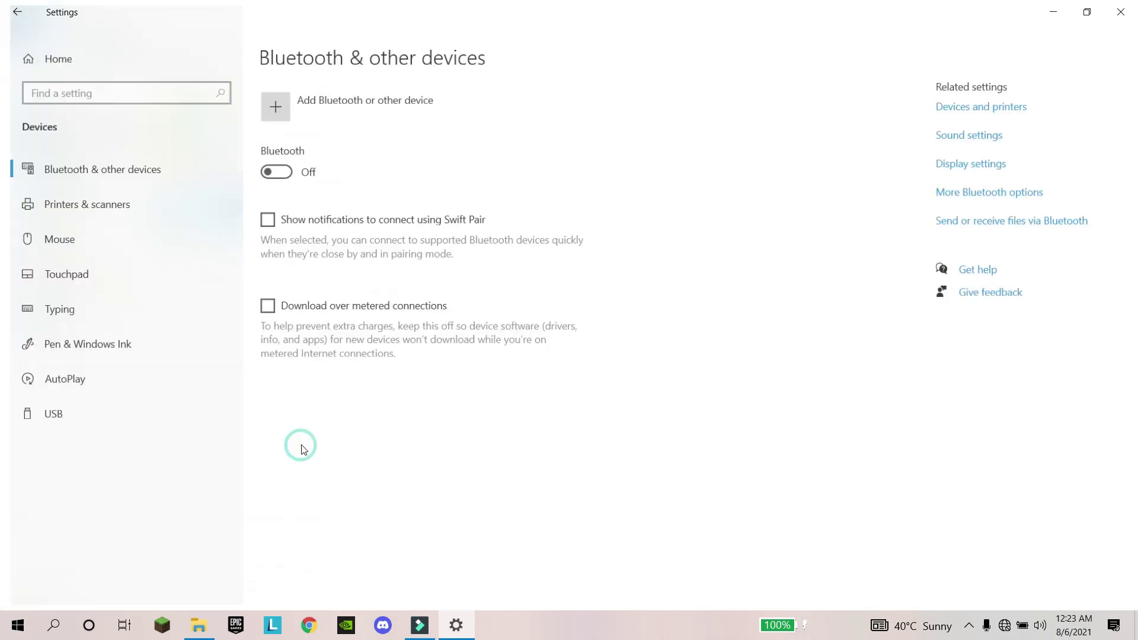
{"action": "scroll", "coordinate": [336, 374], "scroll_direction": "down", "scroll_amount": 4}
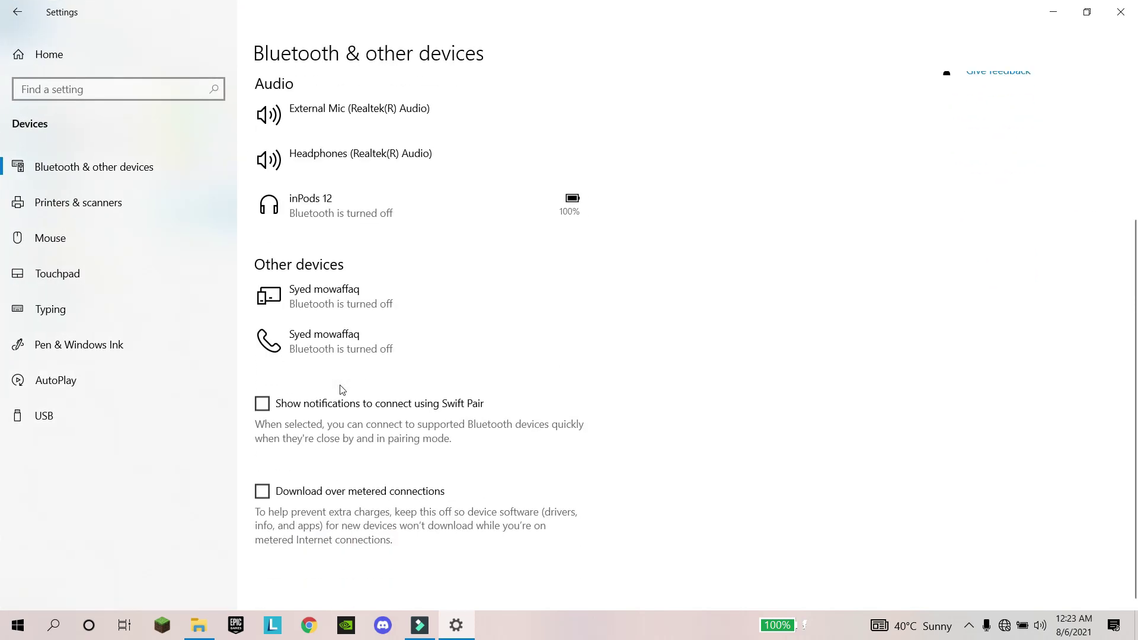
{"action": "scroll", "coordinate": [338, 385], "scroll_direction": "up", "scroll_amount": 4}
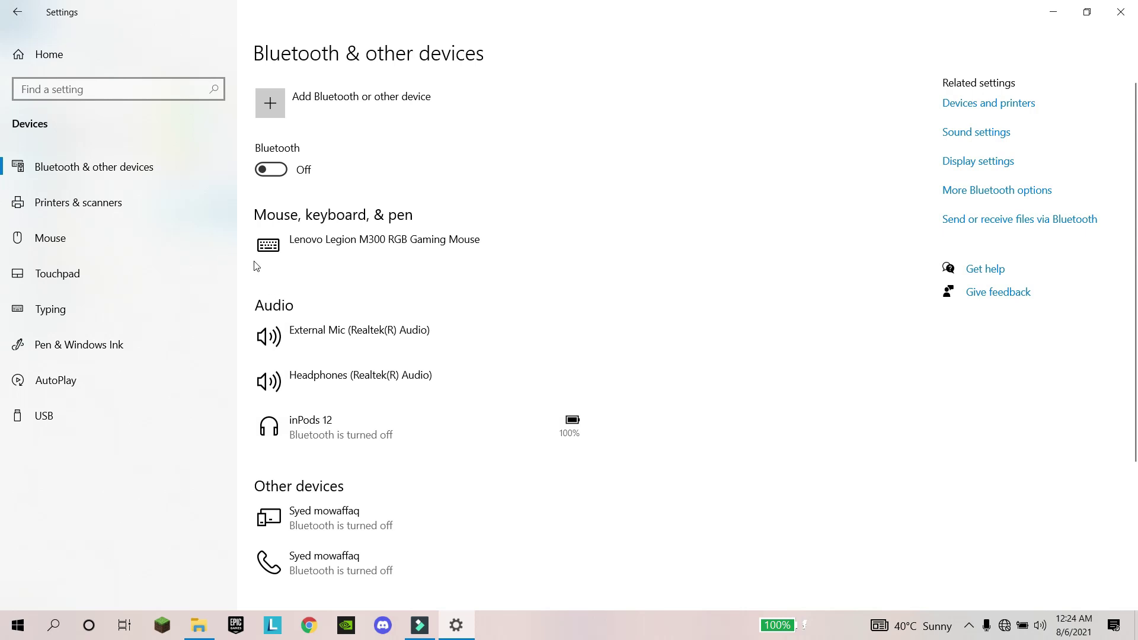
{"action": "left_click", "coordinate": [16, 12]}
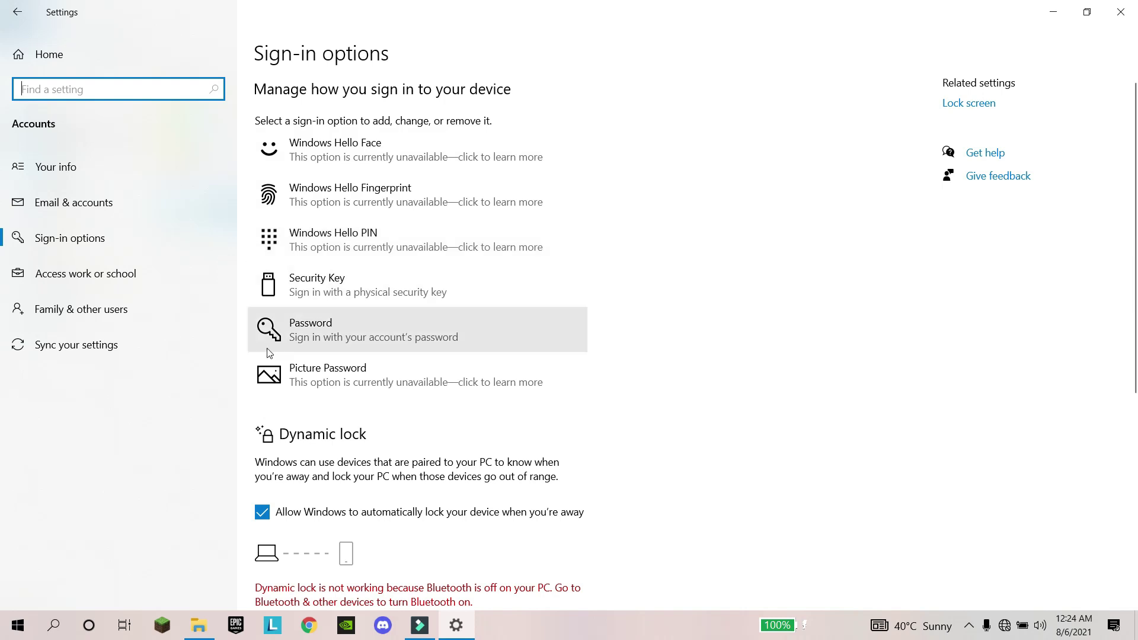
Reopen the account sign-in options, disable automatic locking when away under Dynamic lock, and close Settings
{"action": "key", "text": "alt+Left"}
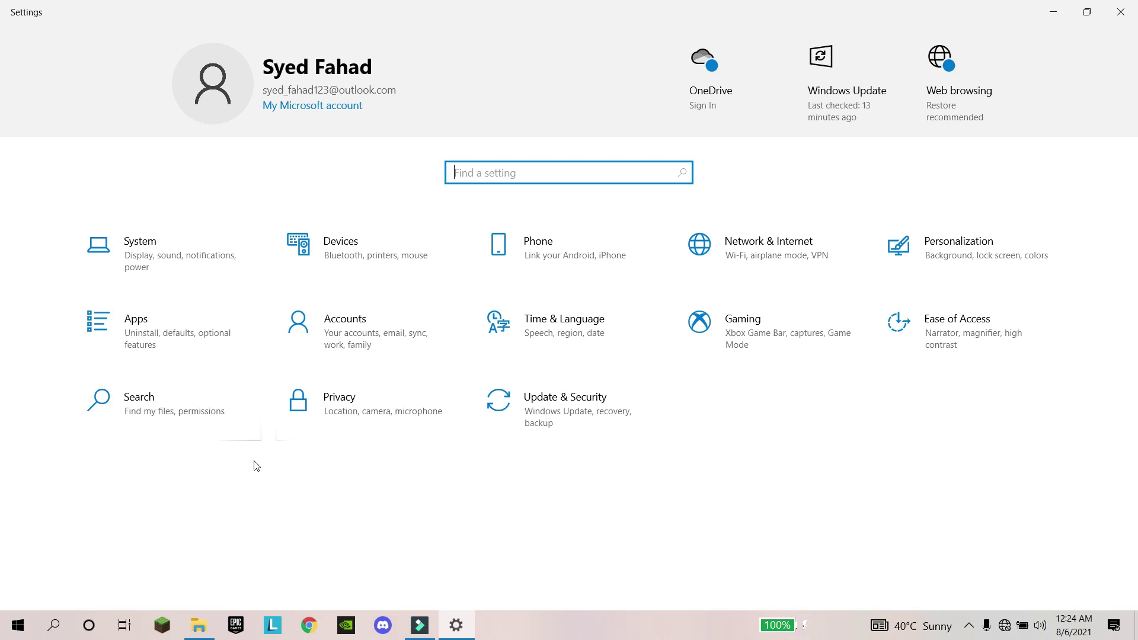
{"action": "left_click", "coordinate": [328, 350]}
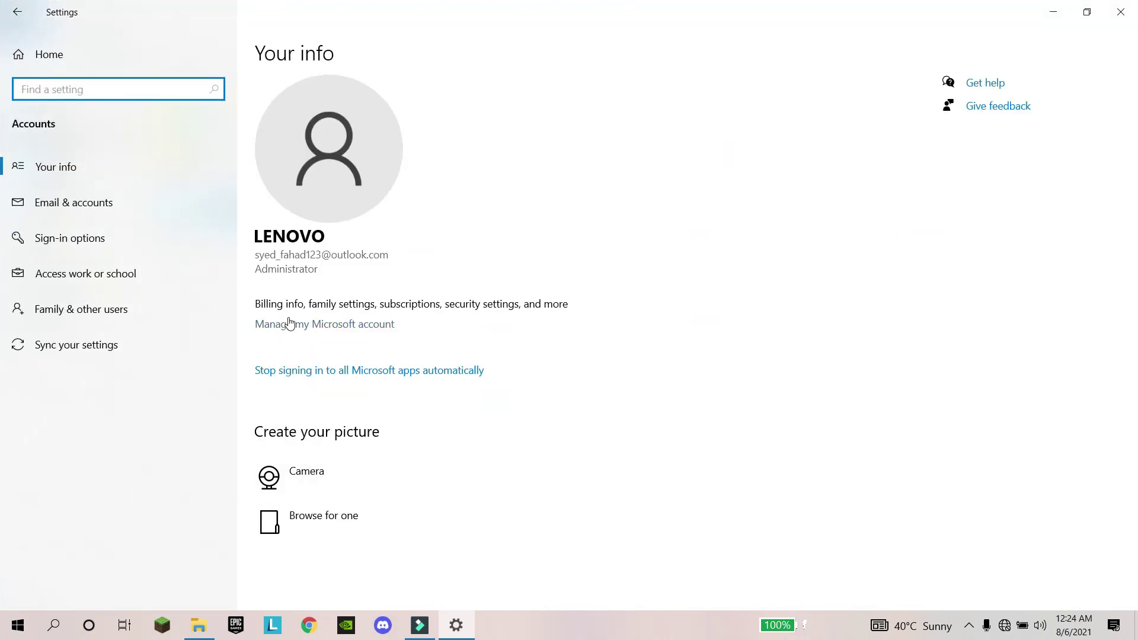
{"action": "left_click", "coordinate": [100, 247]}
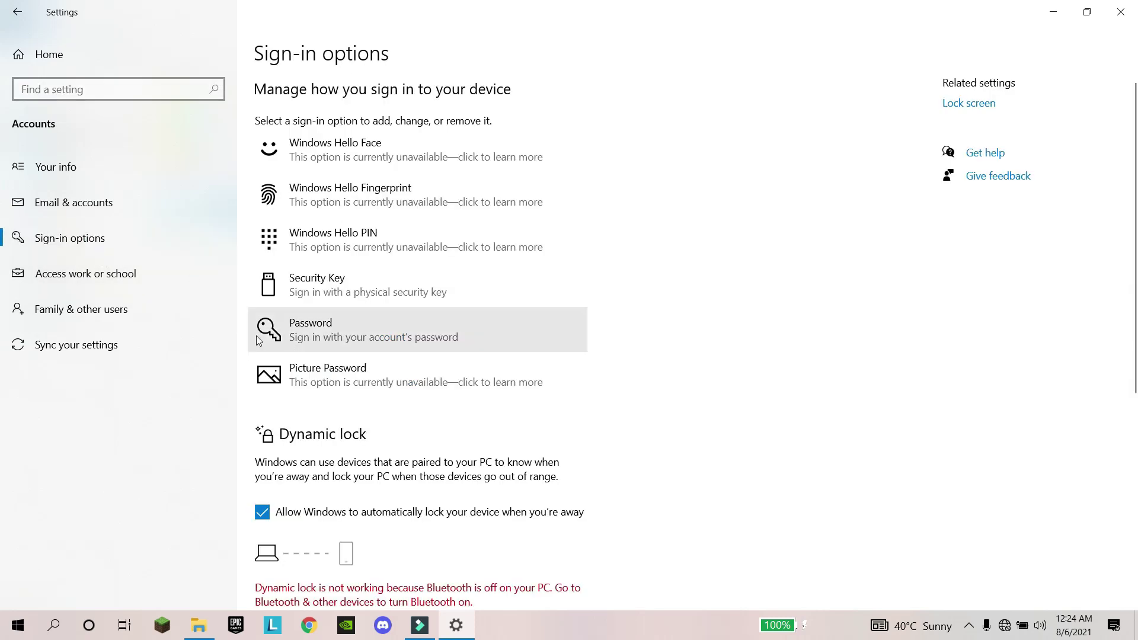
{"action": "left_click", "coordinate": [276, 516]}
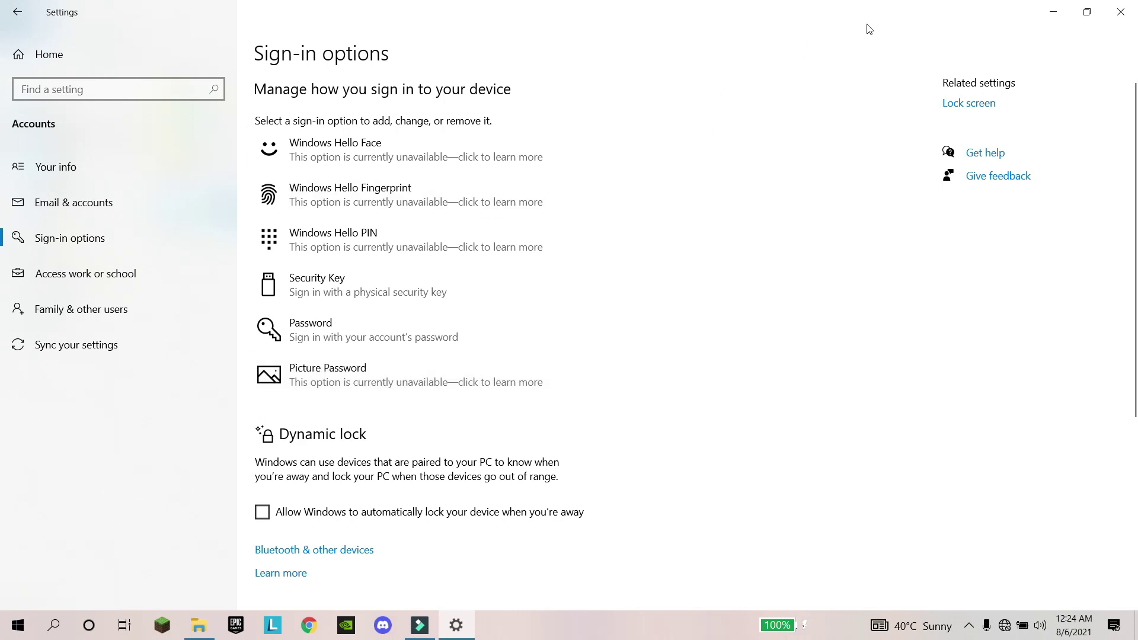
{"action": "key", "text": "alt+Left"}
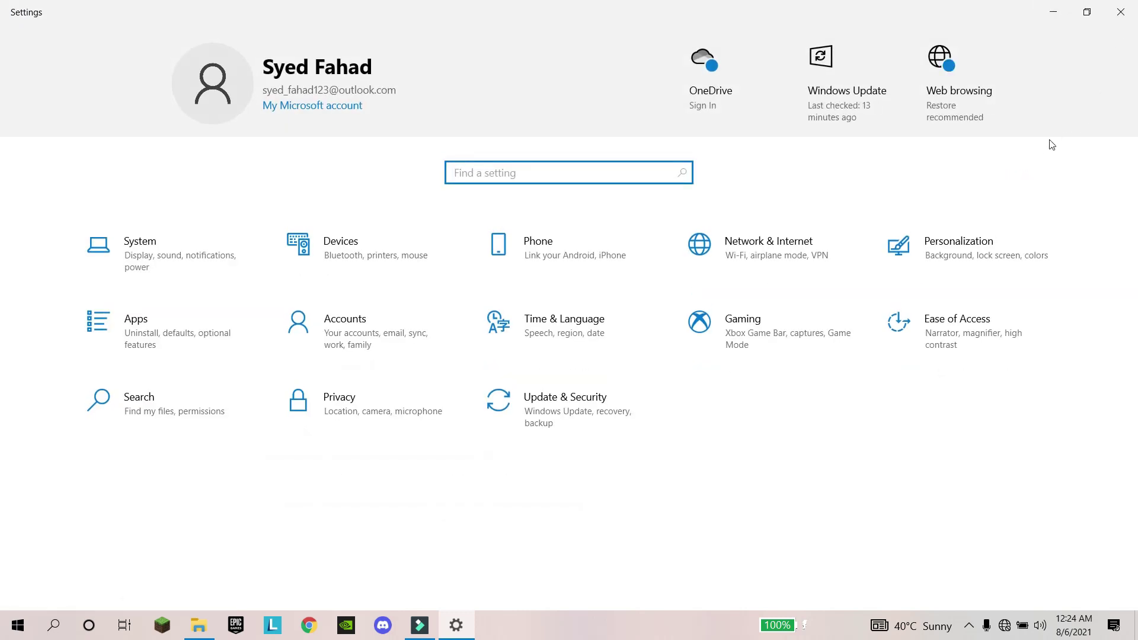
{"action": "left_click", "coordinate": [1124, 10]}
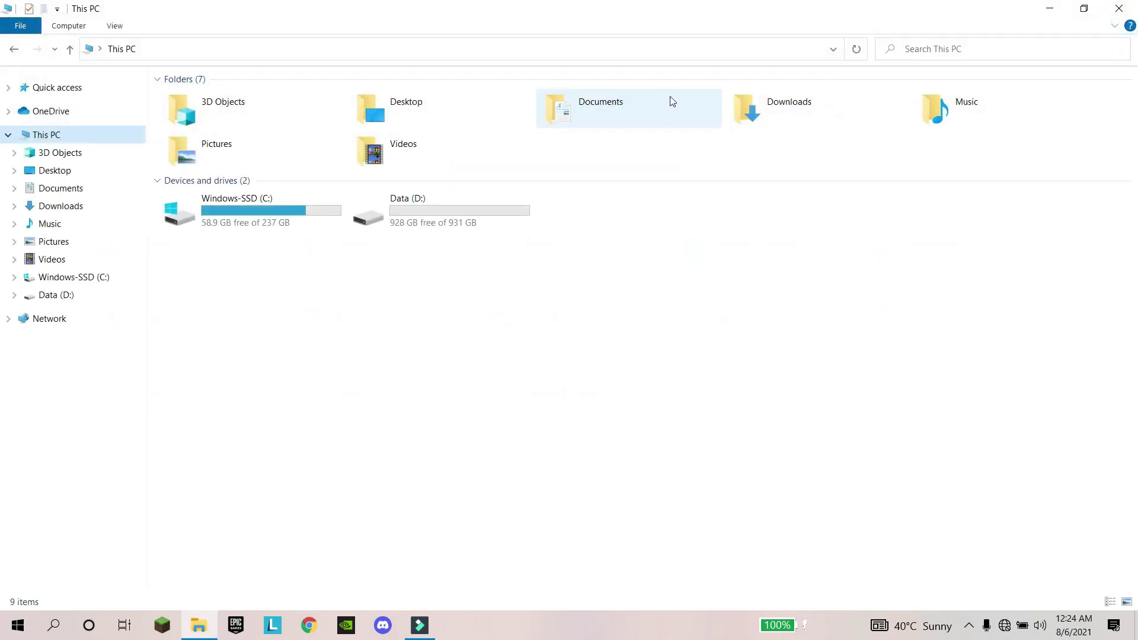